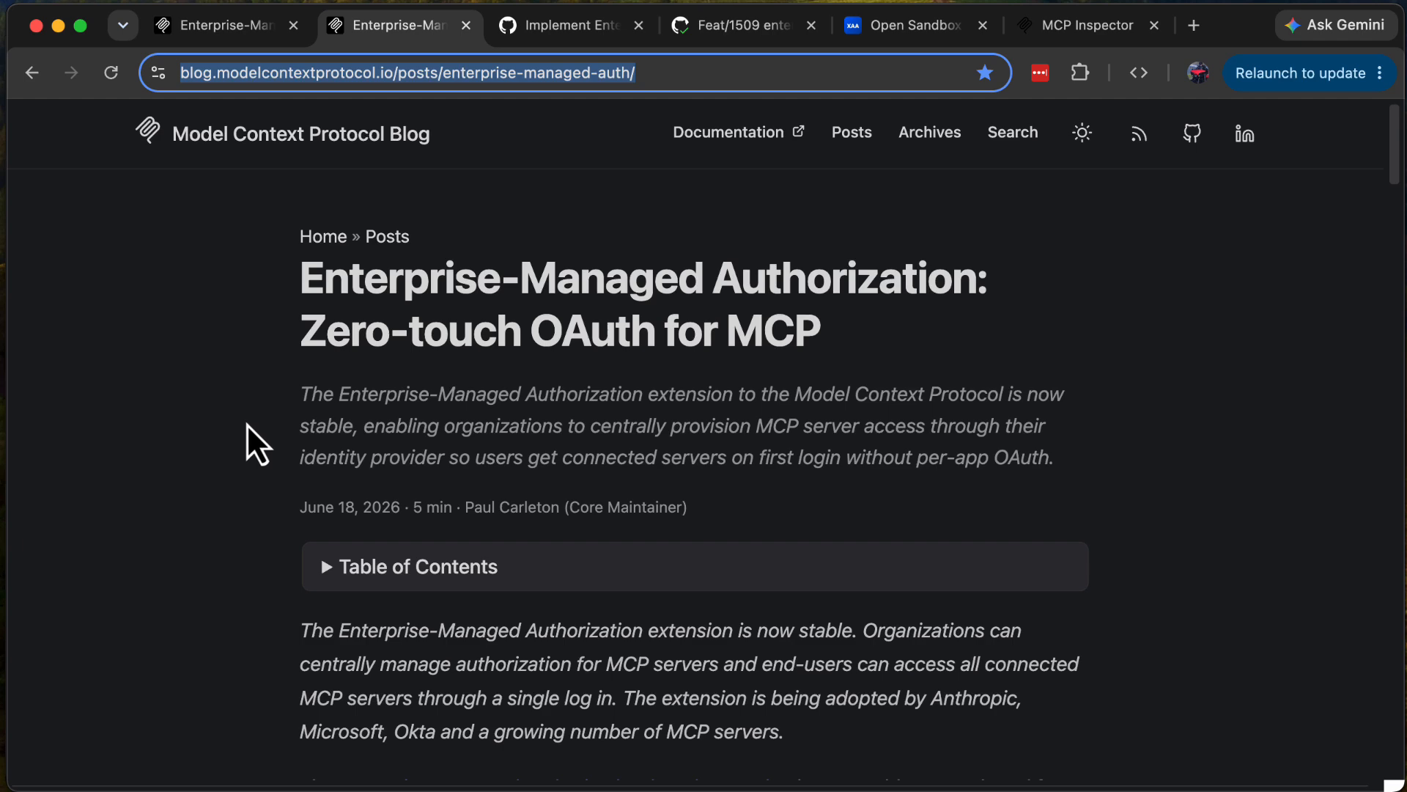
Step: Read through the Enterprise-Managed Authorization blog post, from the introduction and comparison diagram to the early adopters section
scroll(246, 424, down, 10)
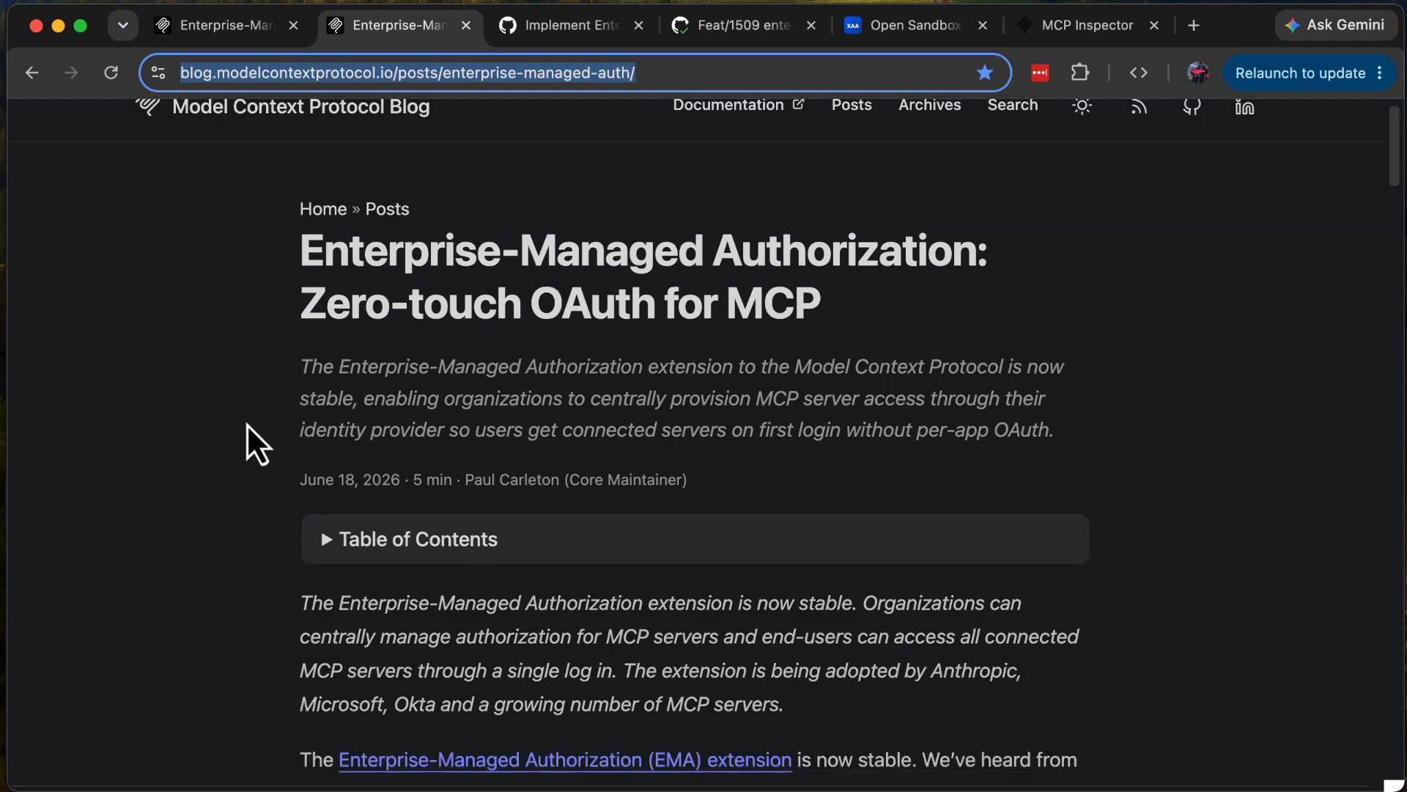
scroll(247, 424, down, 1)
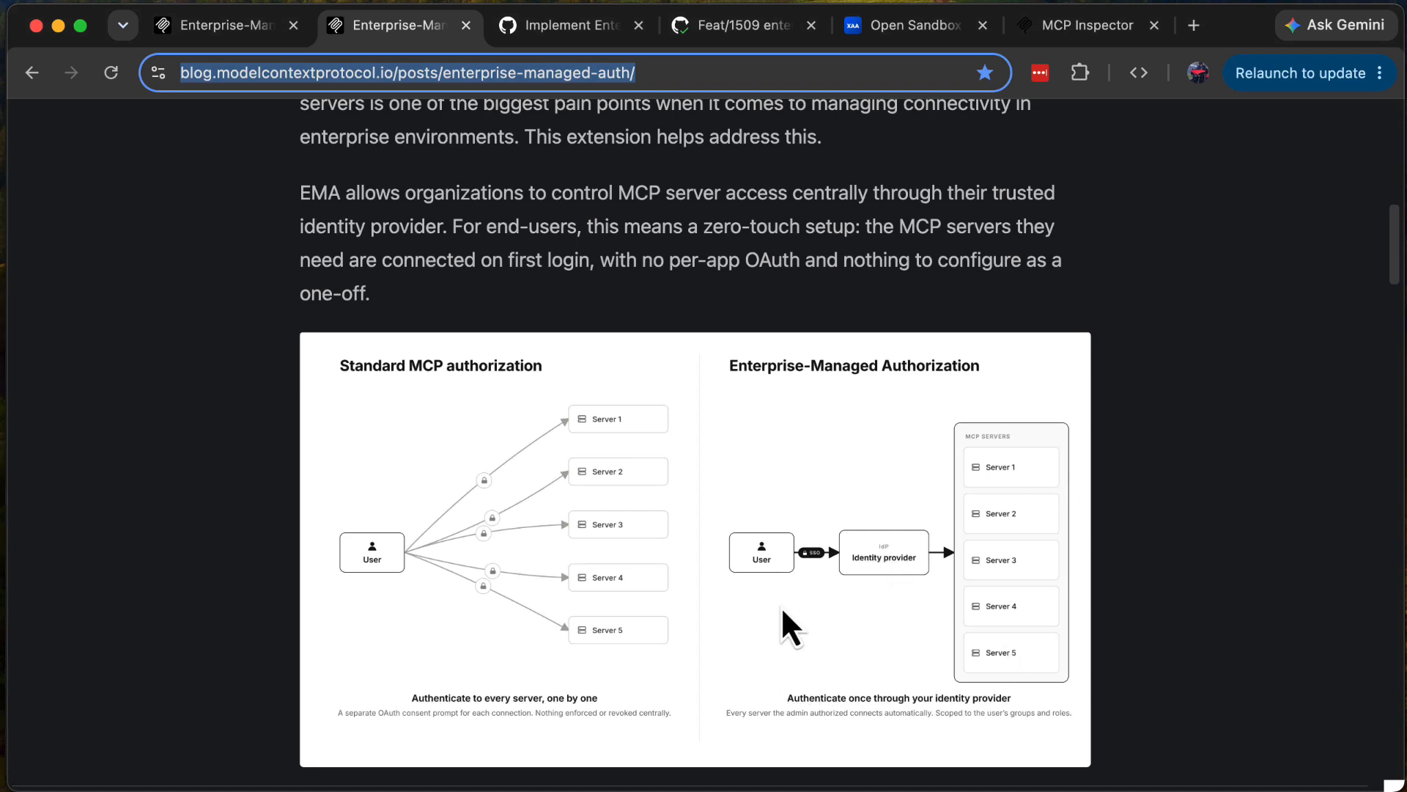
scroll(734, 616, down, 9)
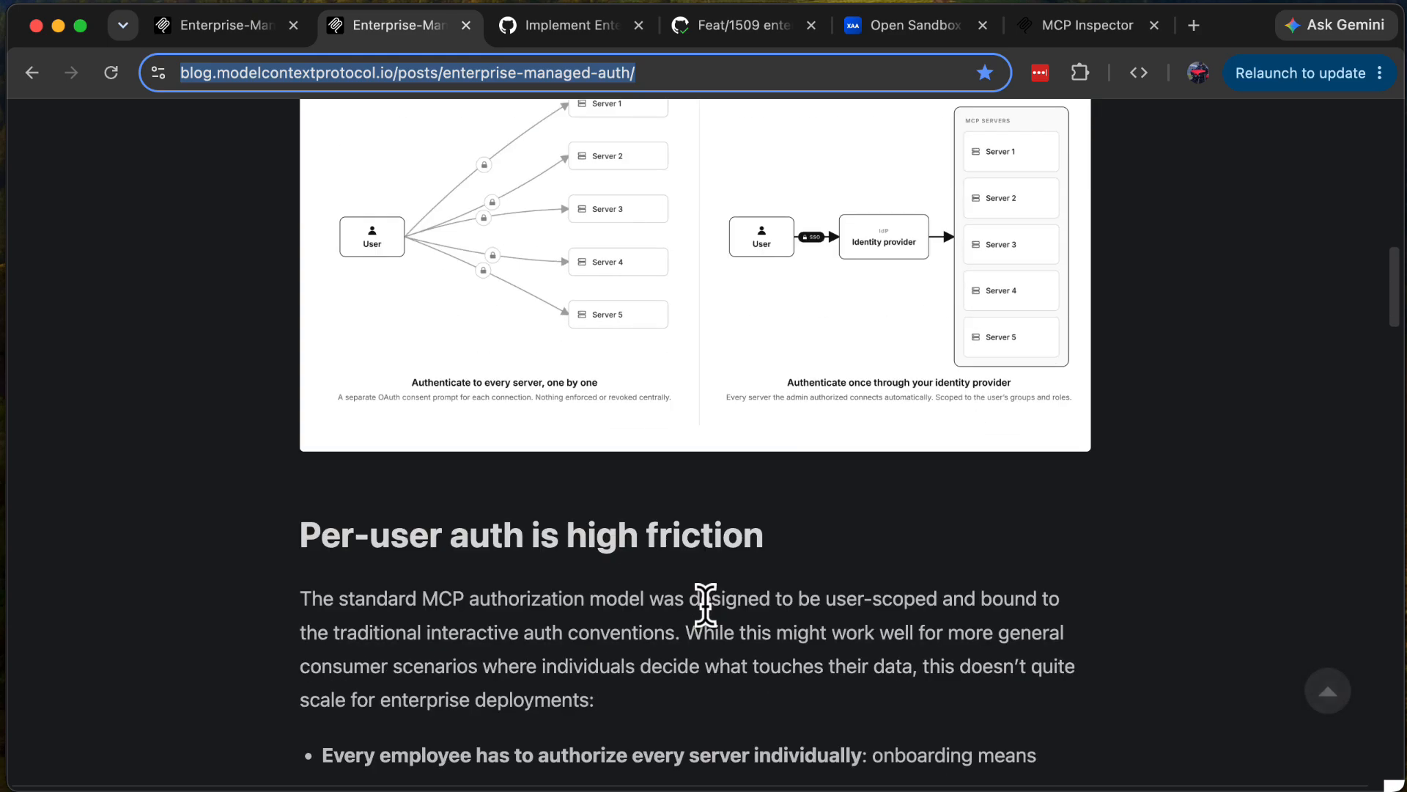
scroll(689, 586, down, 10)
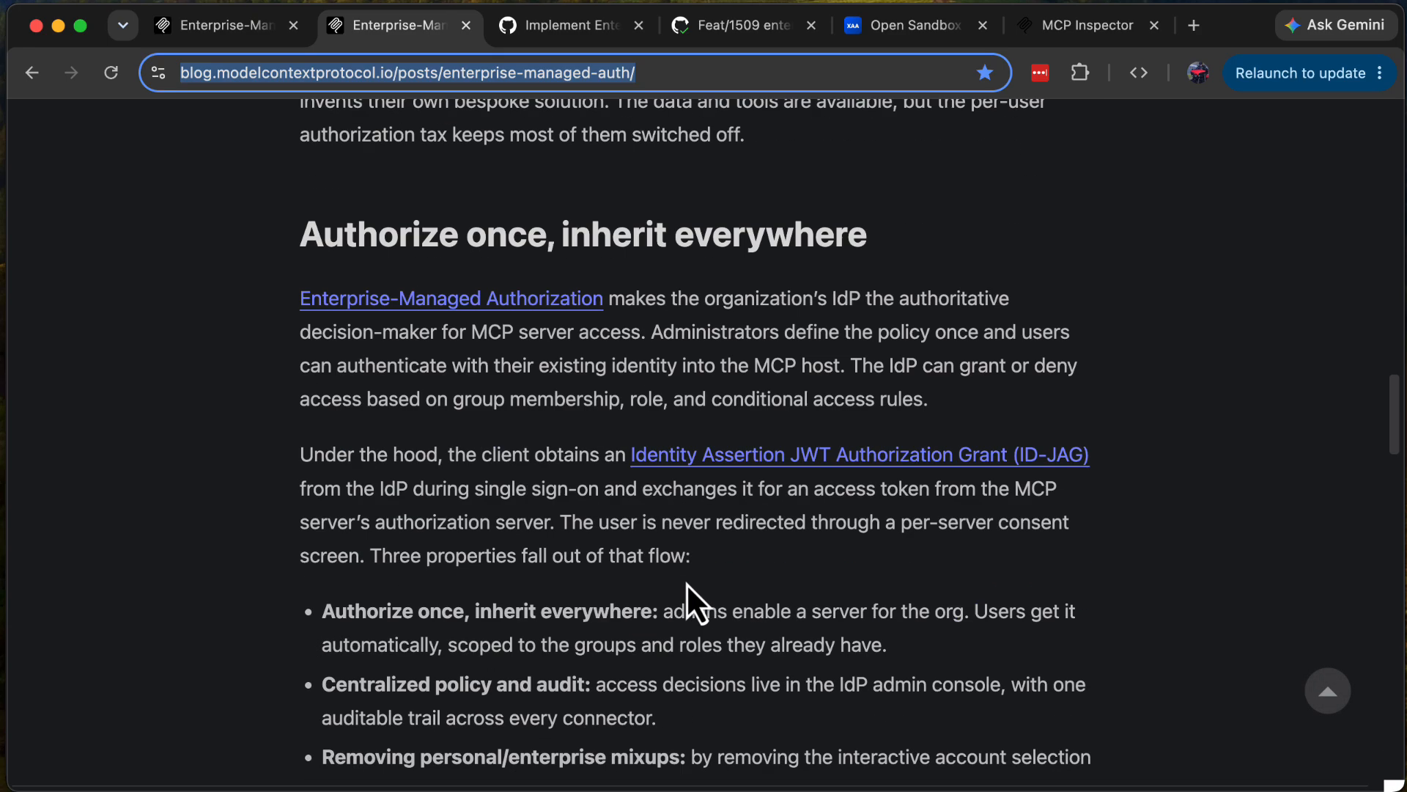
scroll(686, 583, down, 1)
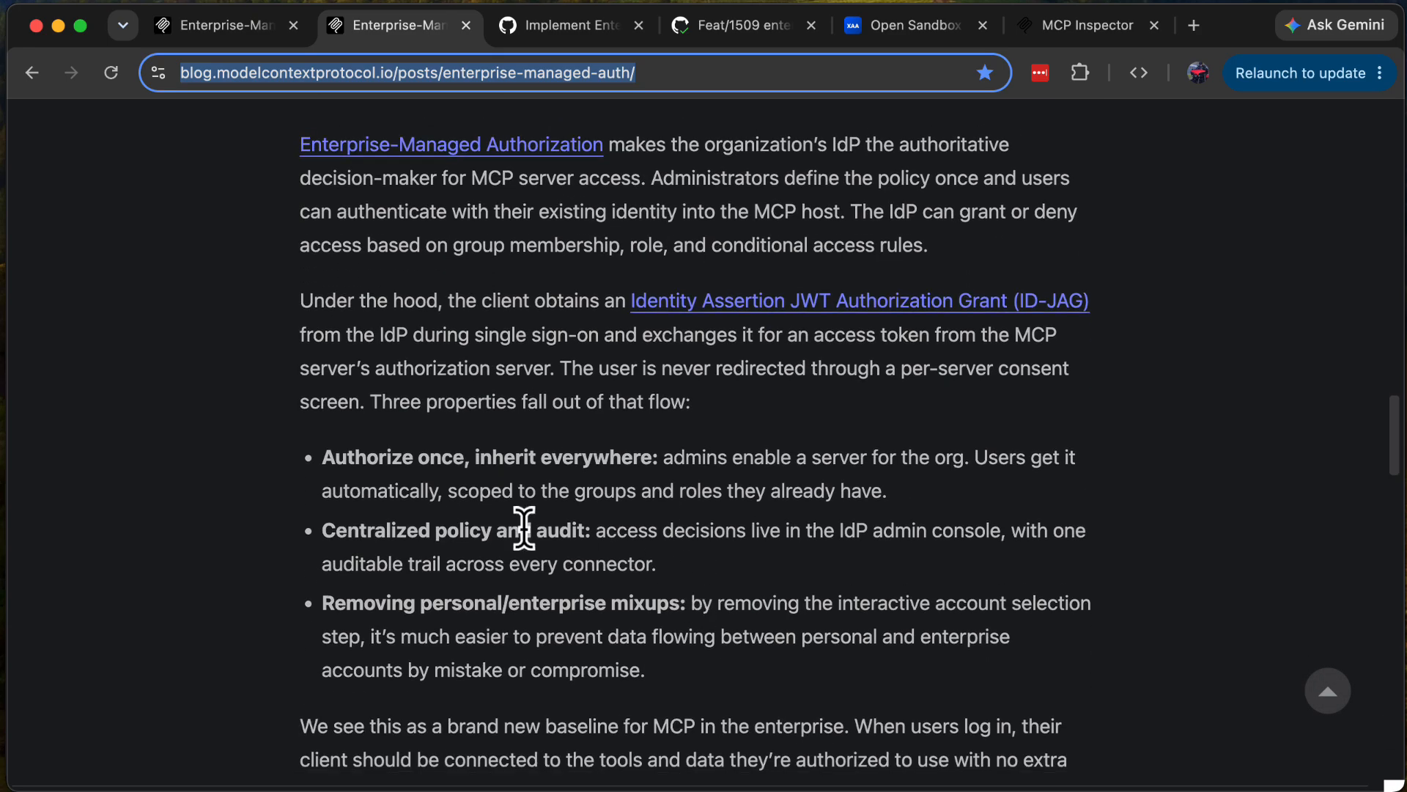
scroll(274, 540, down, 5)
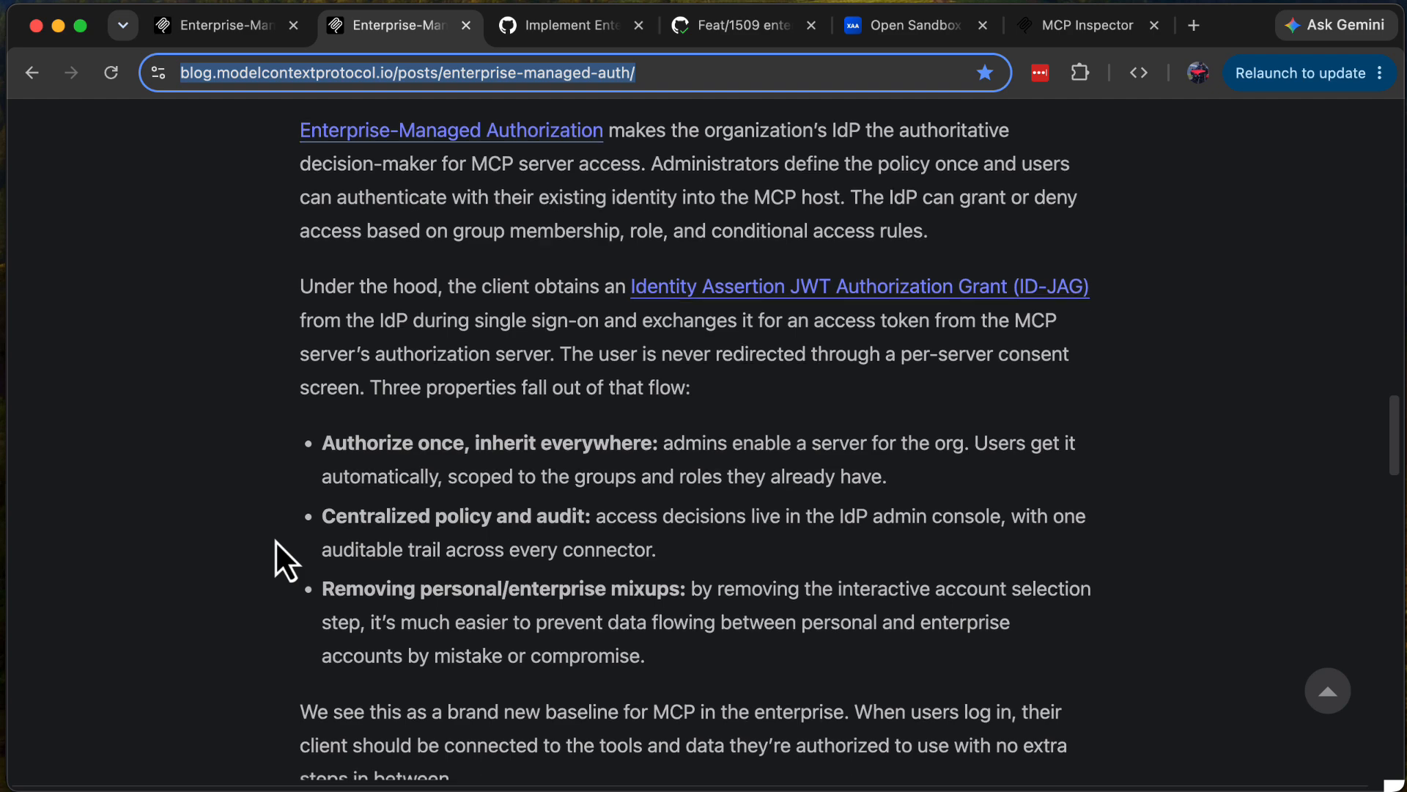
scroll(275, 540, down, 4)
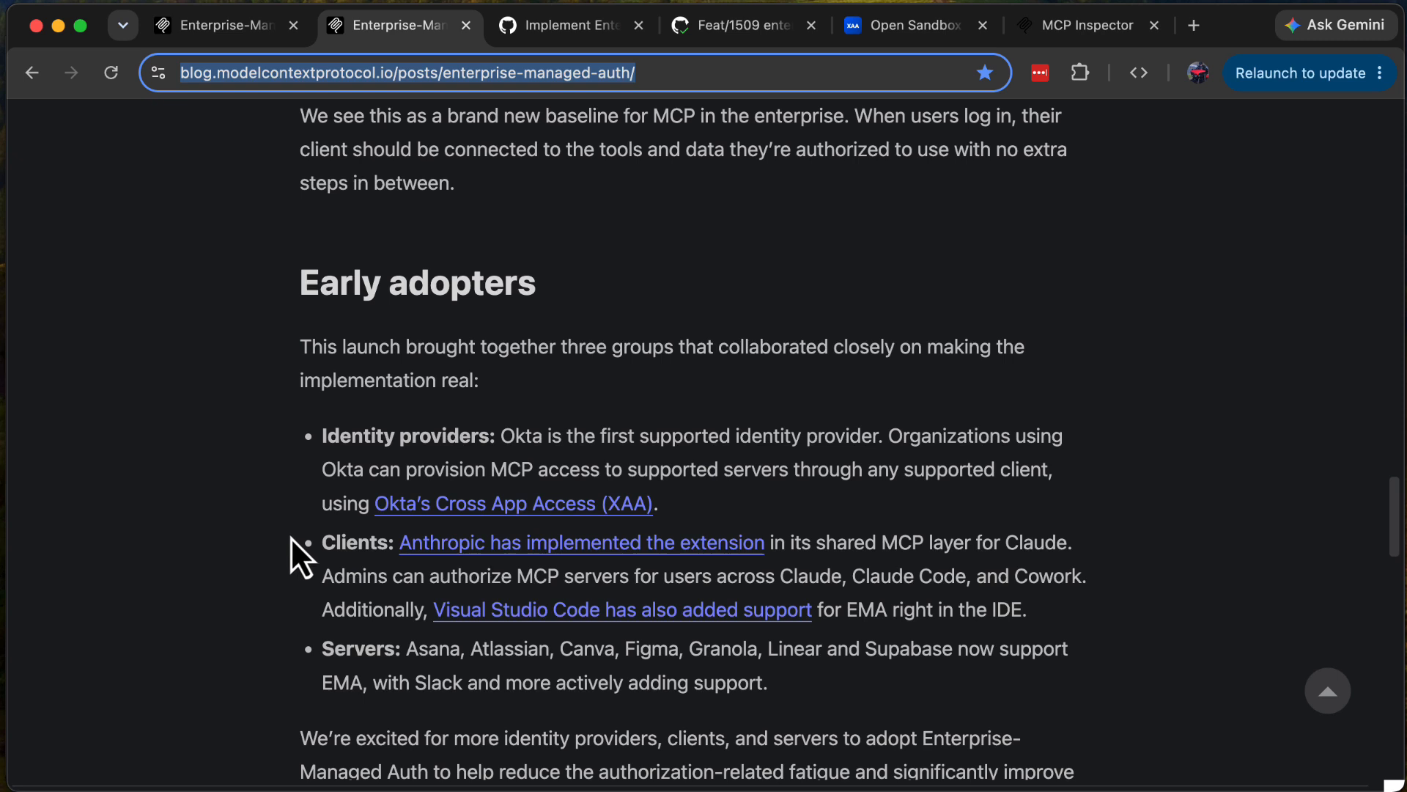
scroll(290, 537, down, 1)
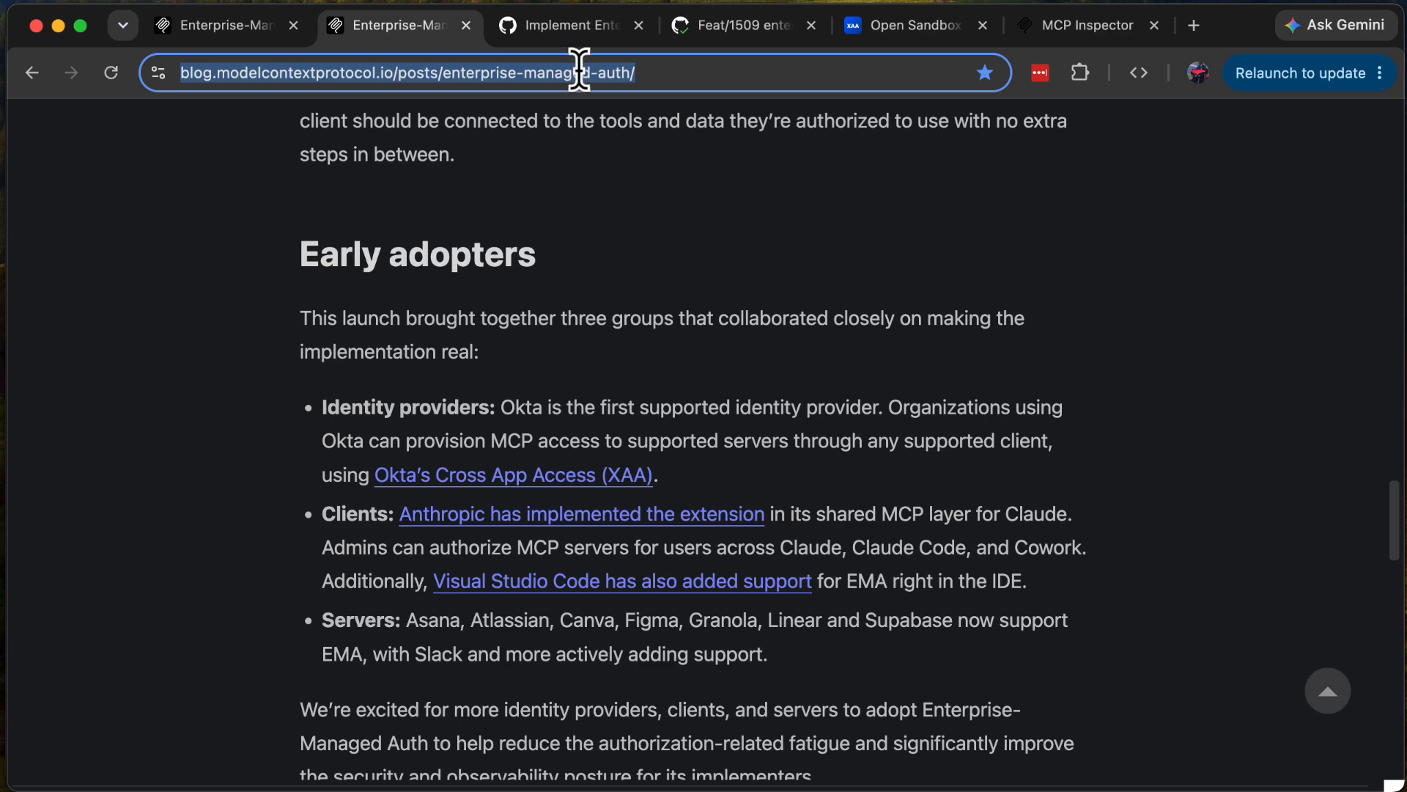
Step: View the inspector repository's Enterprise-Managed Authorization issue #1509 and the related pull request #1512 on GitHub
click(571, 32)
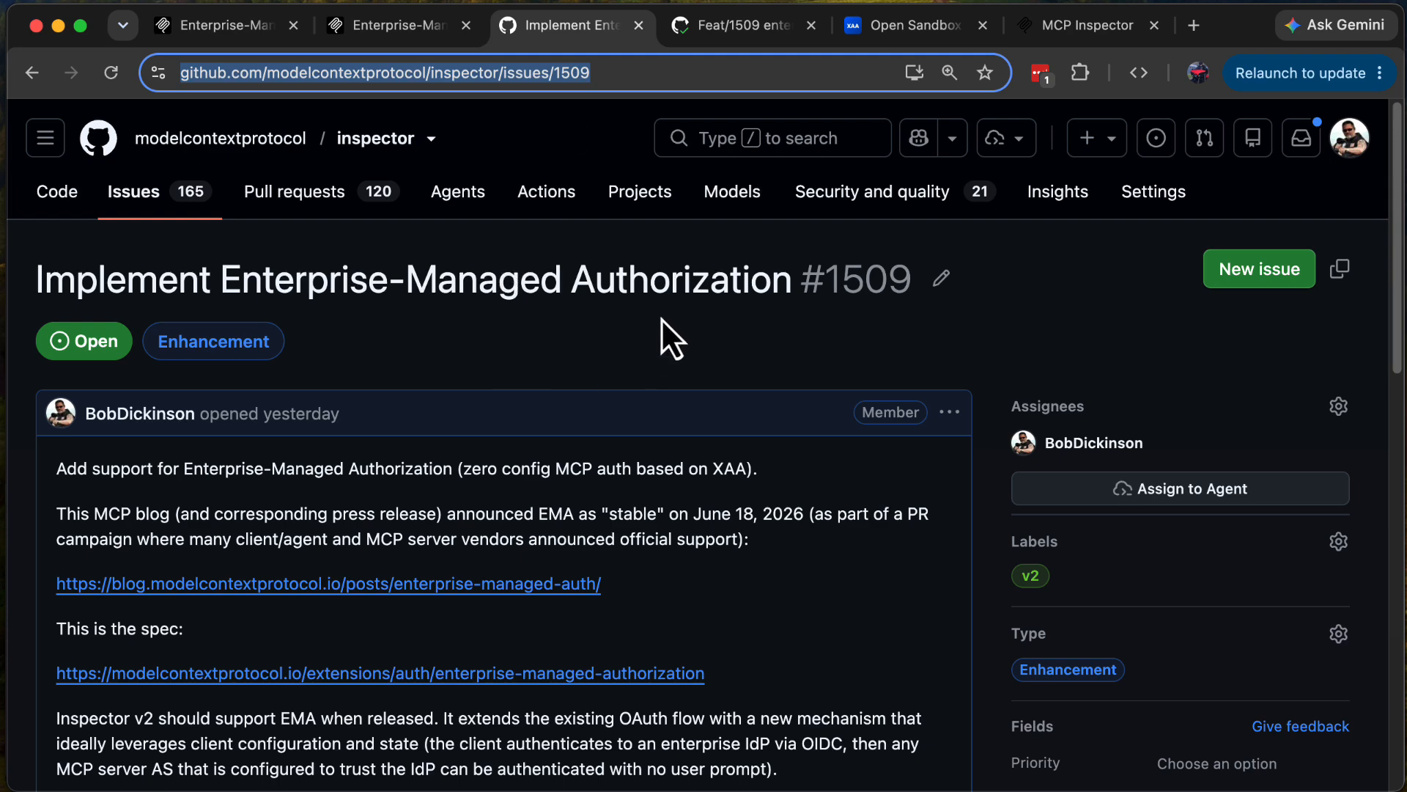
click(749, 29)
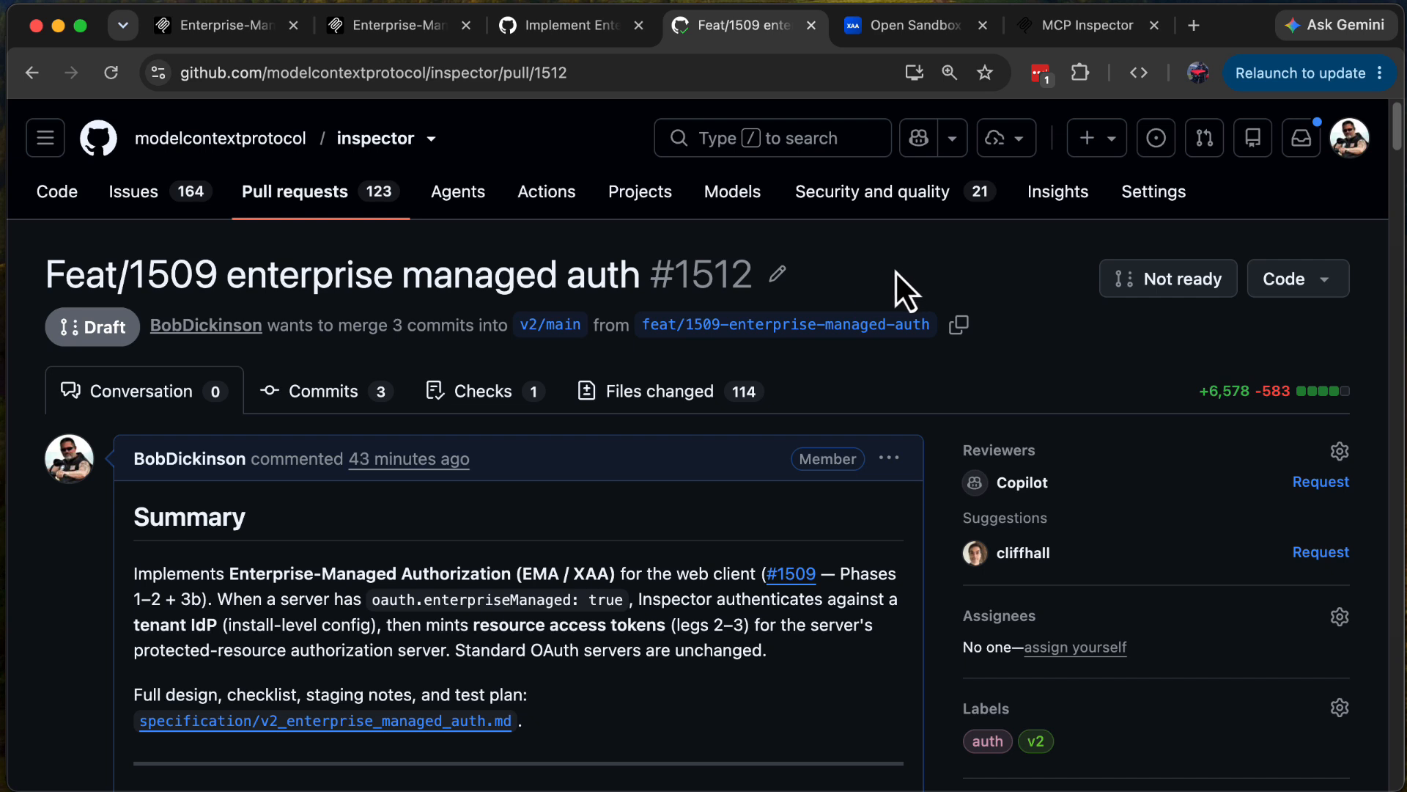
Step: Switch to MCP Inspector, connect the everything server, and execute its Print Environment Tool before returning to the server list
click(1085, 30)
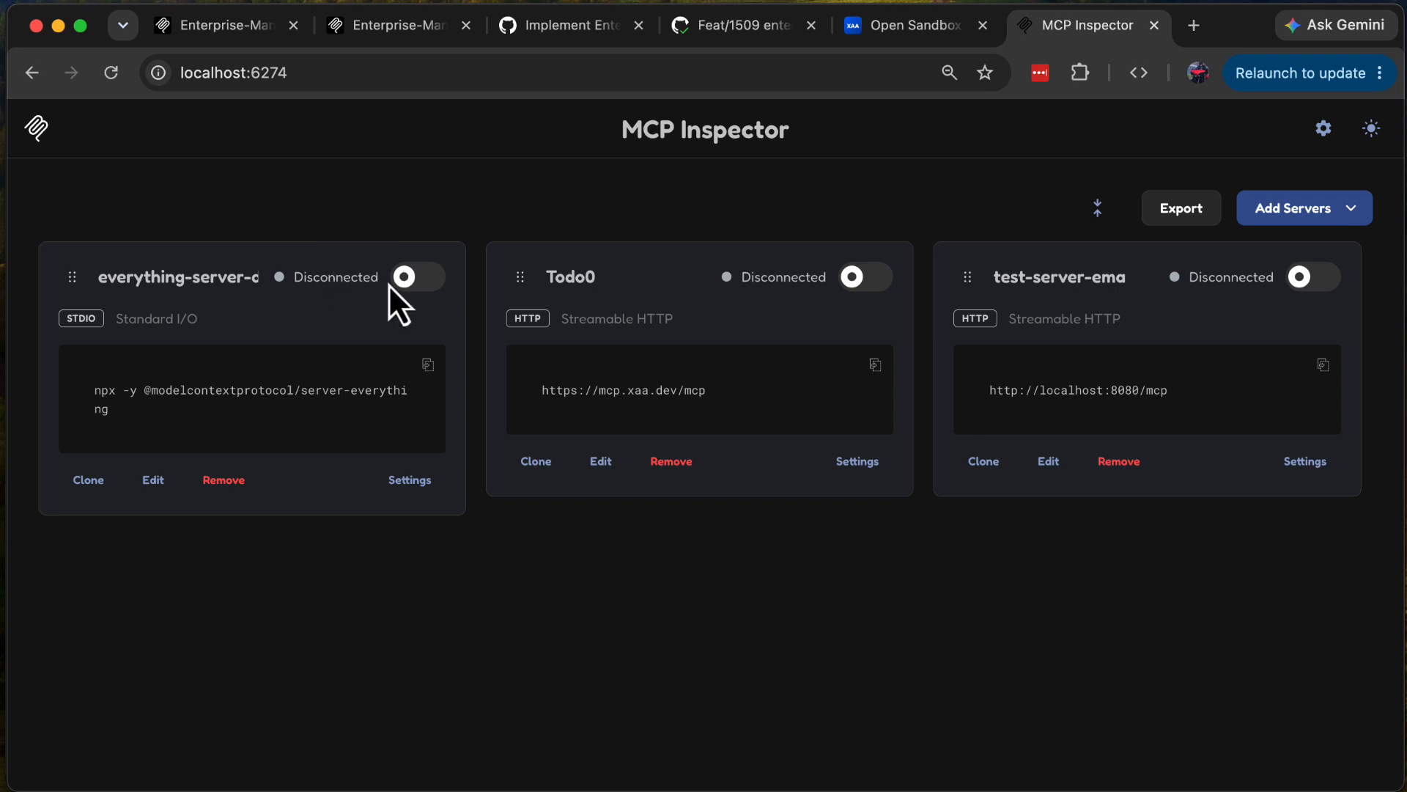
click(412, 282)
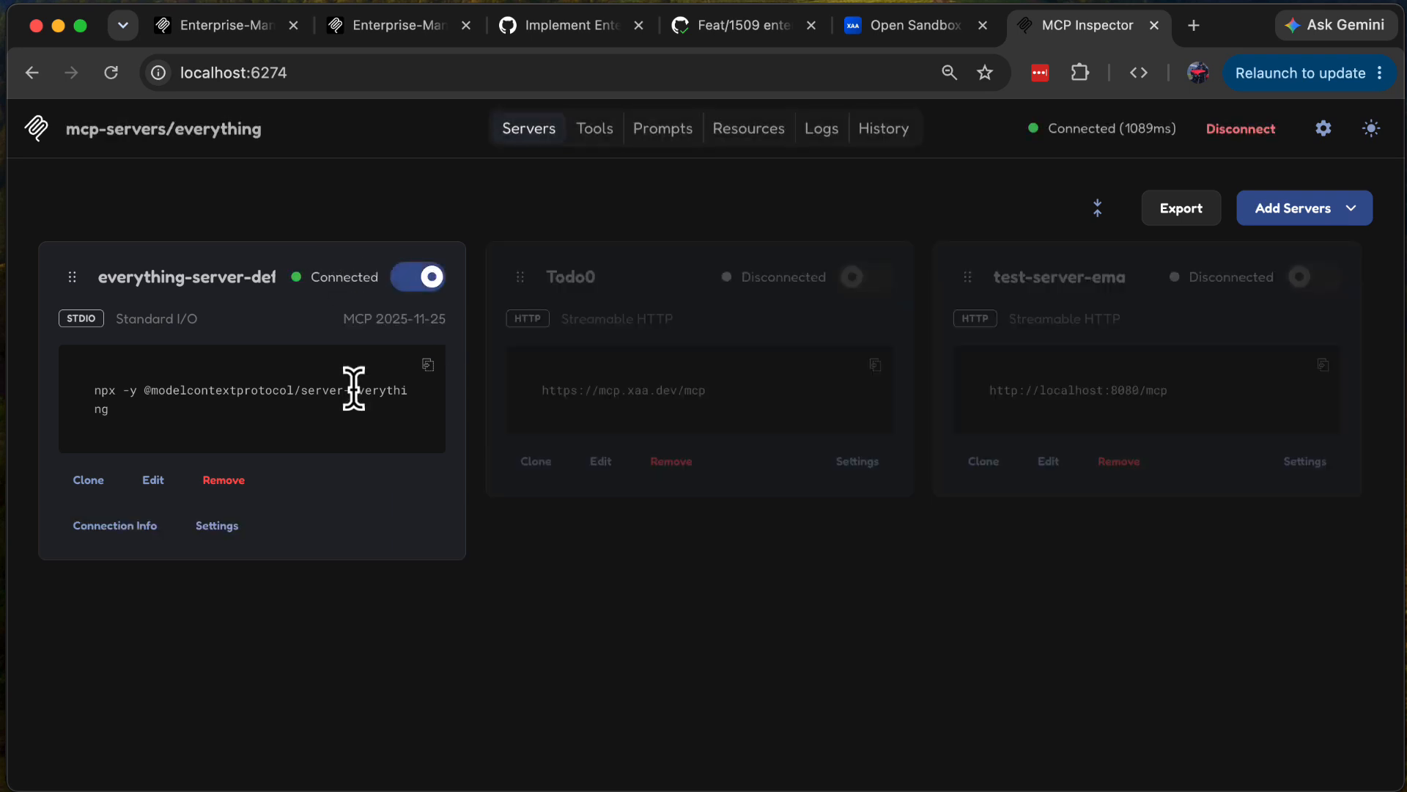
click(590, 140)
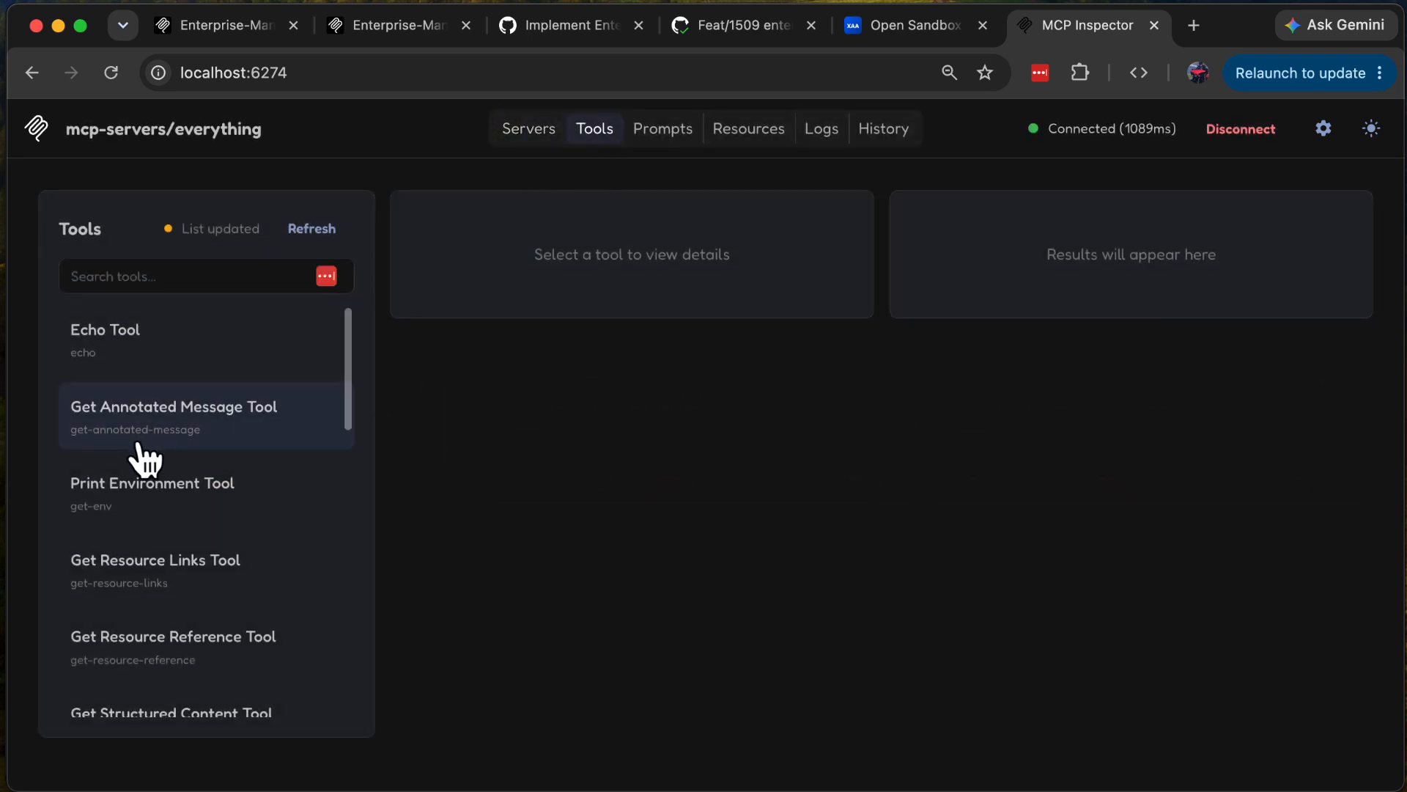
click(143, 490)
click(783, 377)
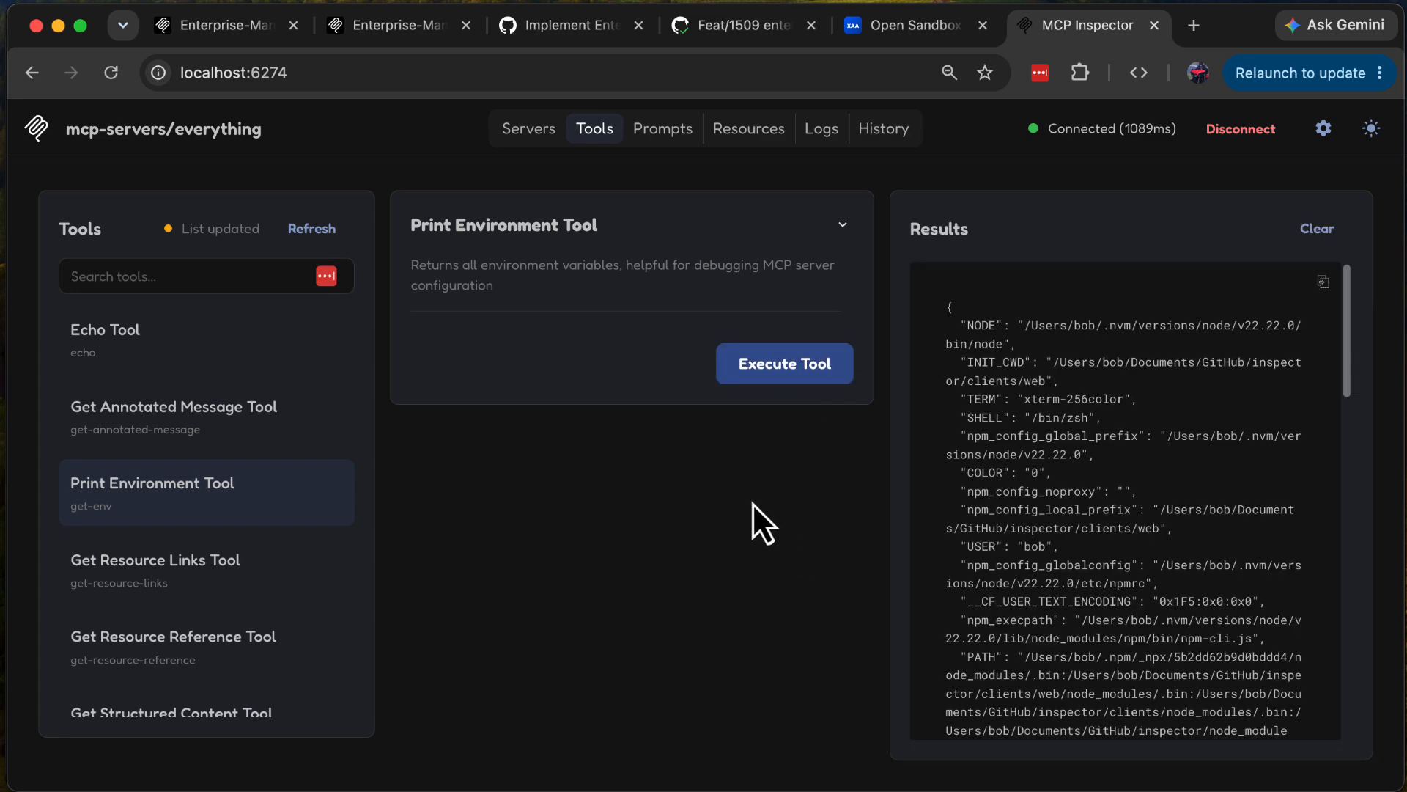
click(526, 131)
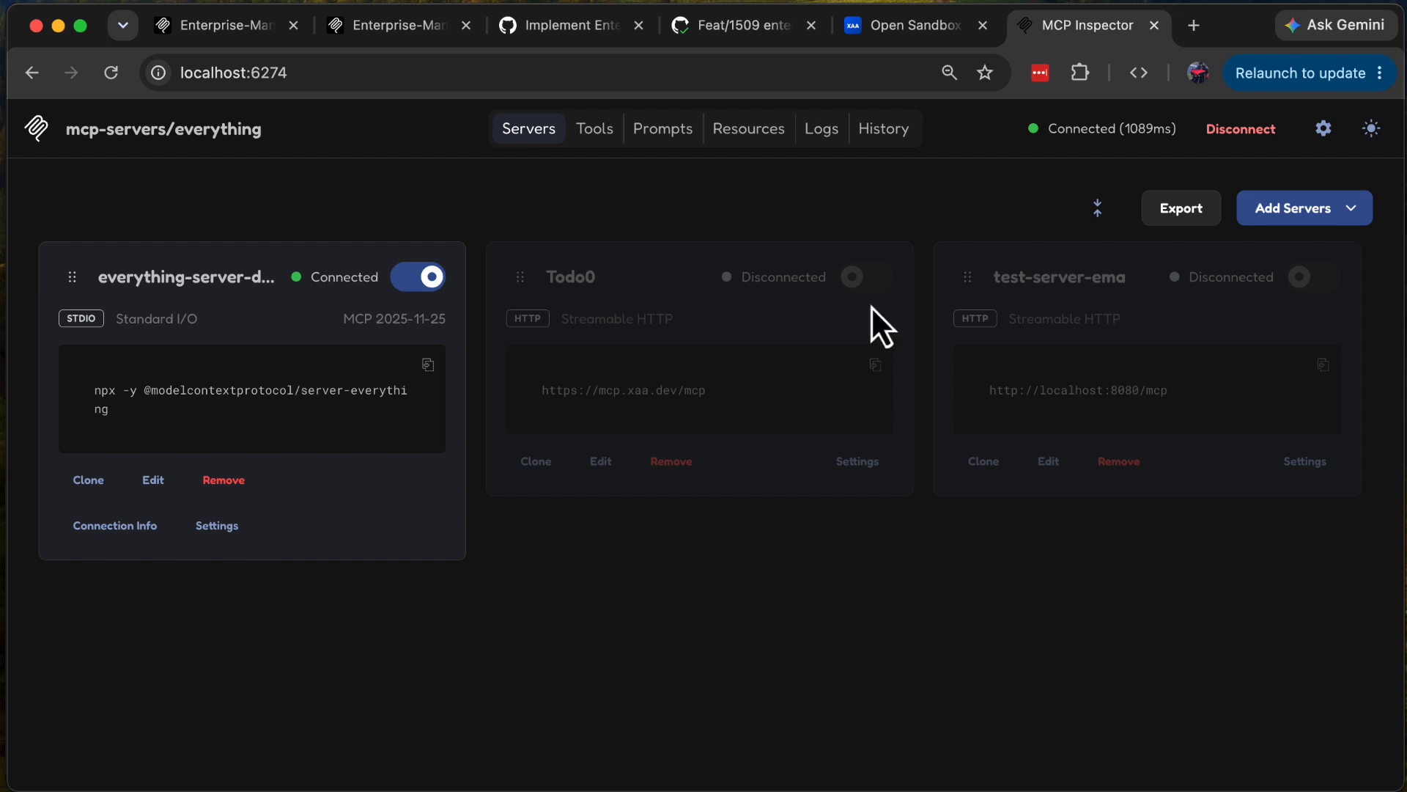
Step: Look over the xaa.dev Cross App Access sandbox home page and continue to the requesting app registration page
click(925, 29)
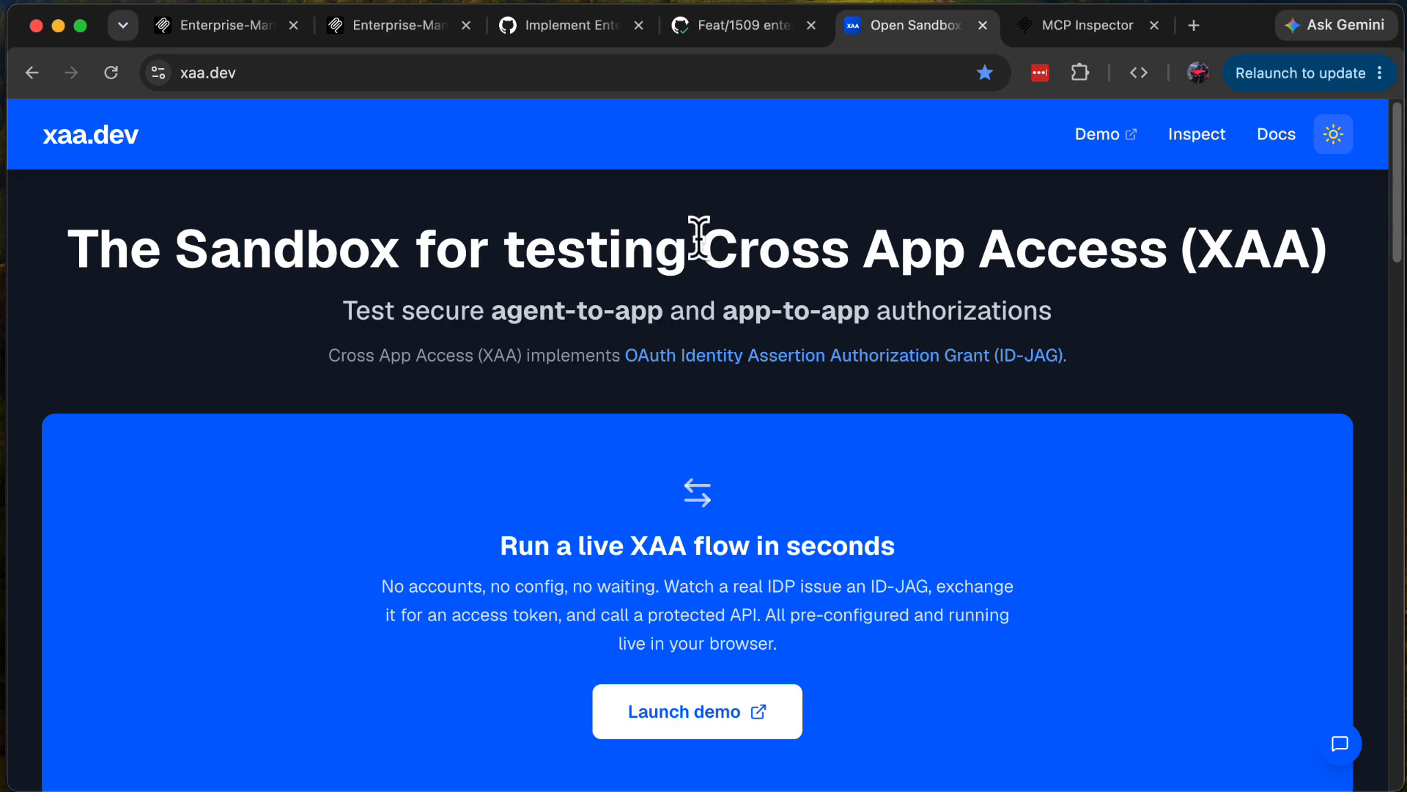
scroll(683, 253, down, 1)
scroll(684, 253, down, 5)
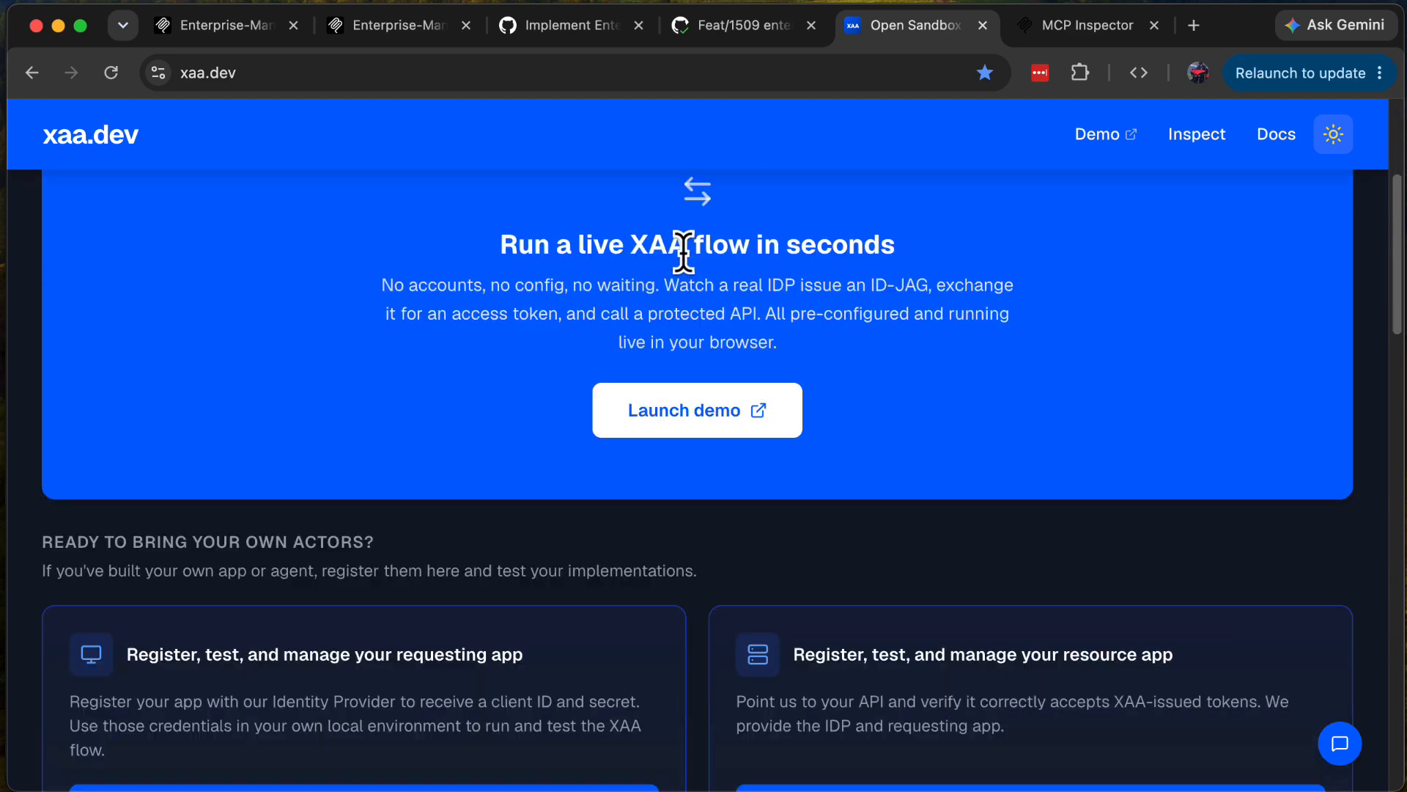
scroll(683, 255, up, 5)
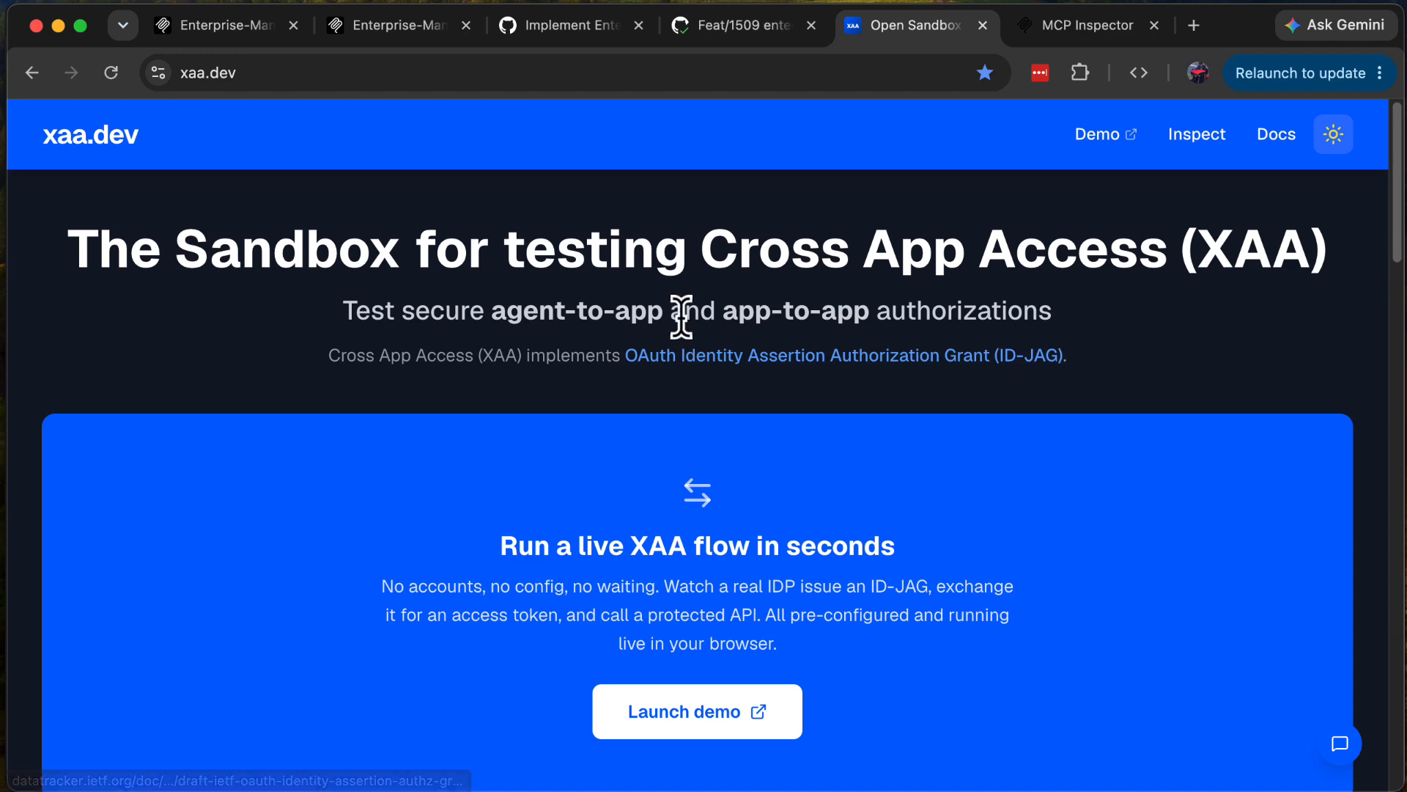
scroll(667, 398, down, 3)
scroll(667, 397, down, 4)
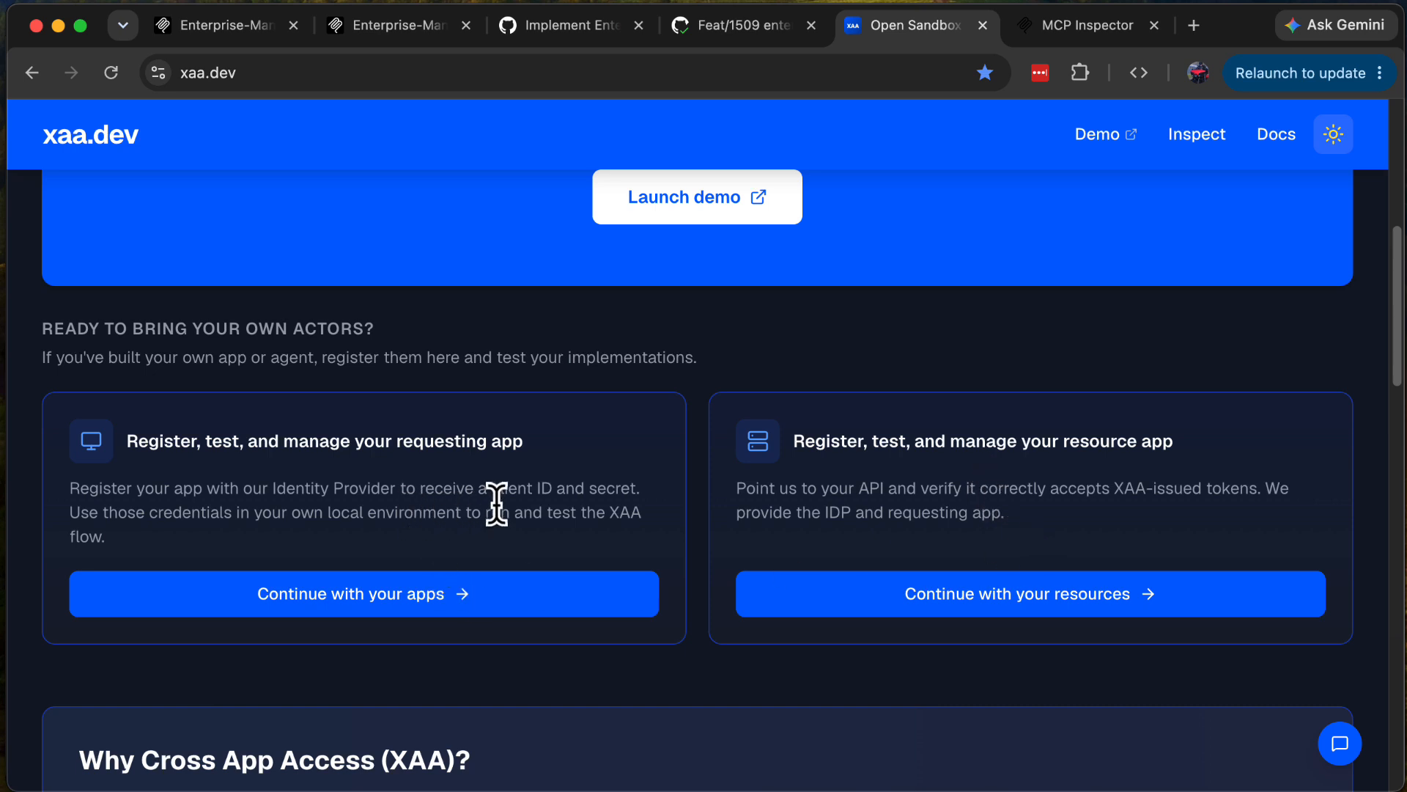
scroll(428, 476, down, 1)
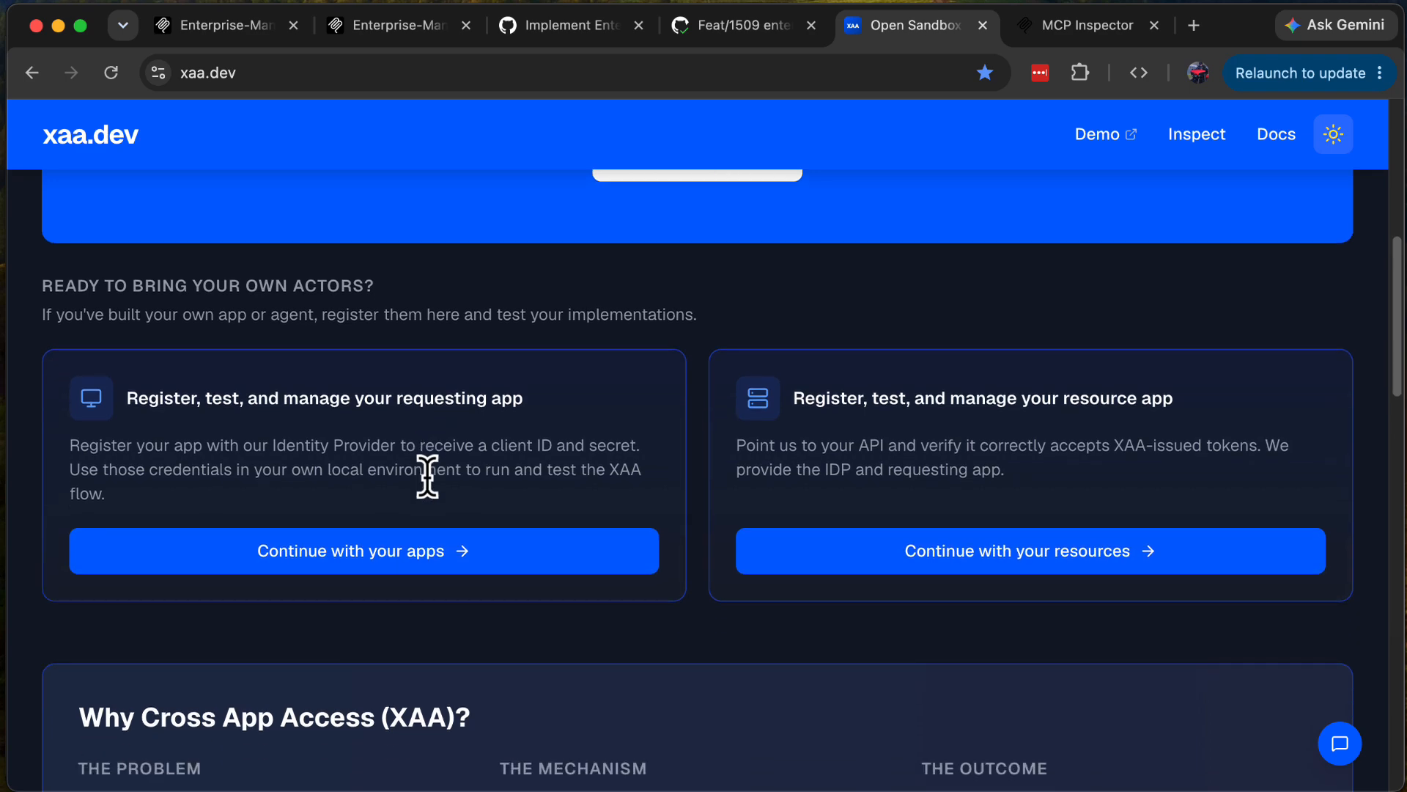
scroll(427, 476, down, 1)
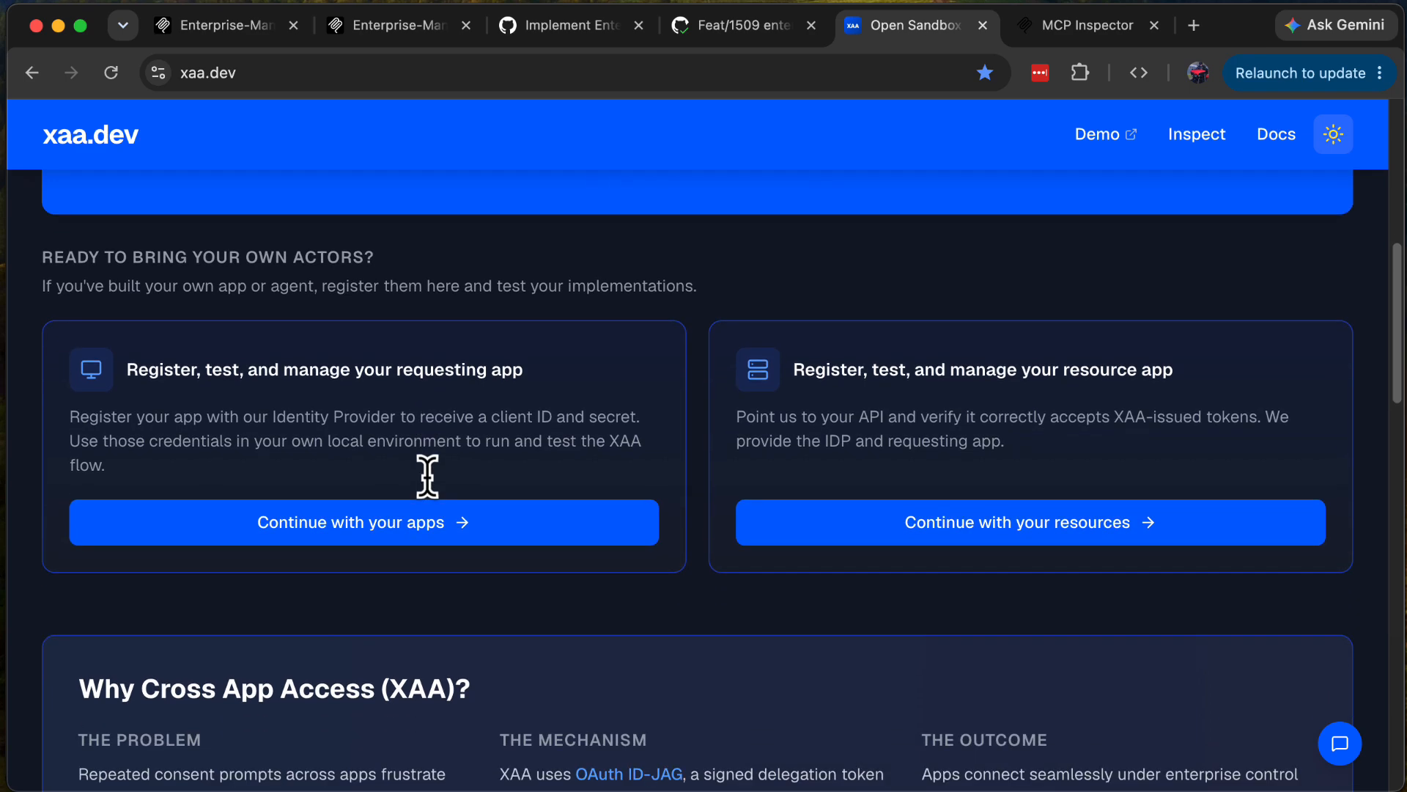
click(403, 541)
Step: Review the registered requesting apps, VS Code and Inspector Client, including their redirect URIs and resource connections
scroll(636, 494, up, 8)
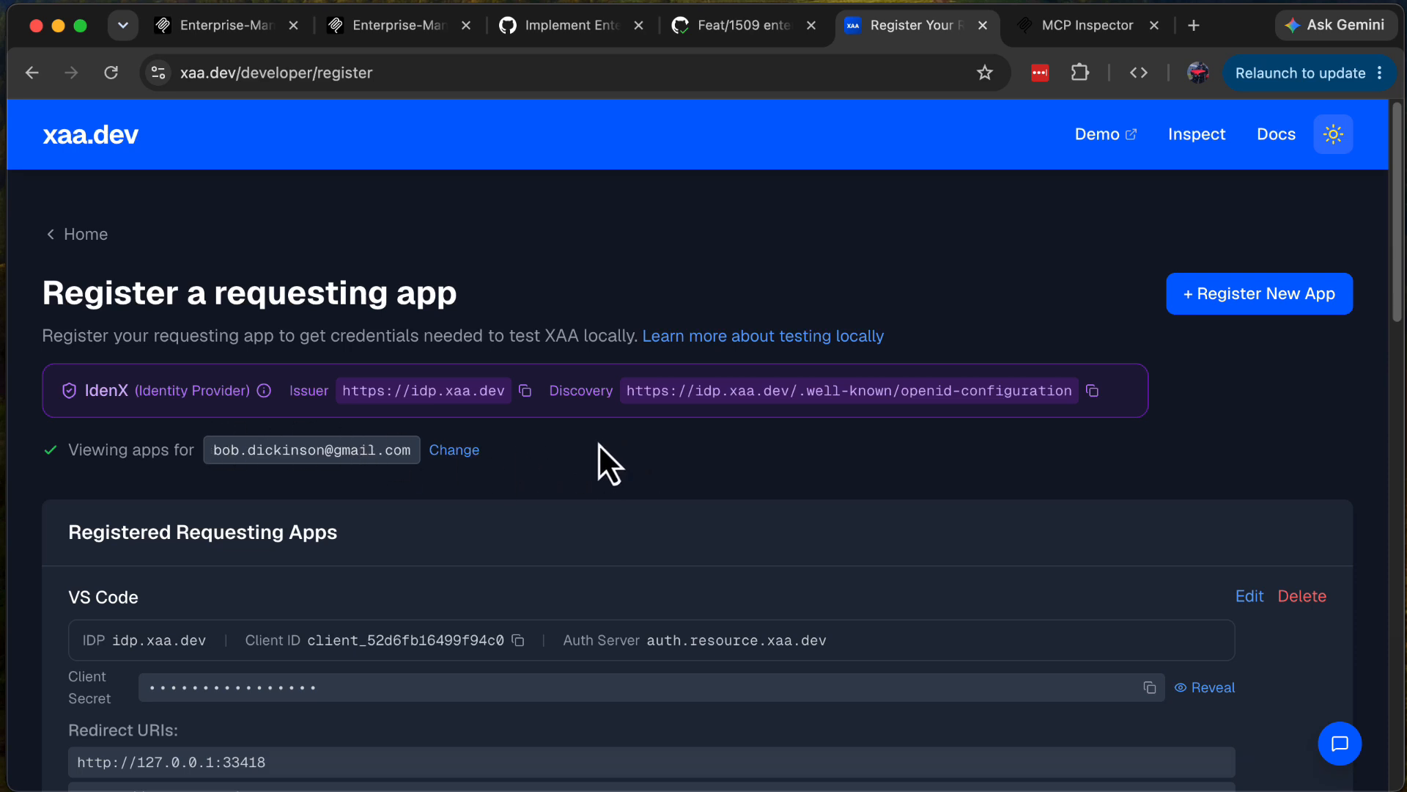
scroll(598, 443, down, 3)
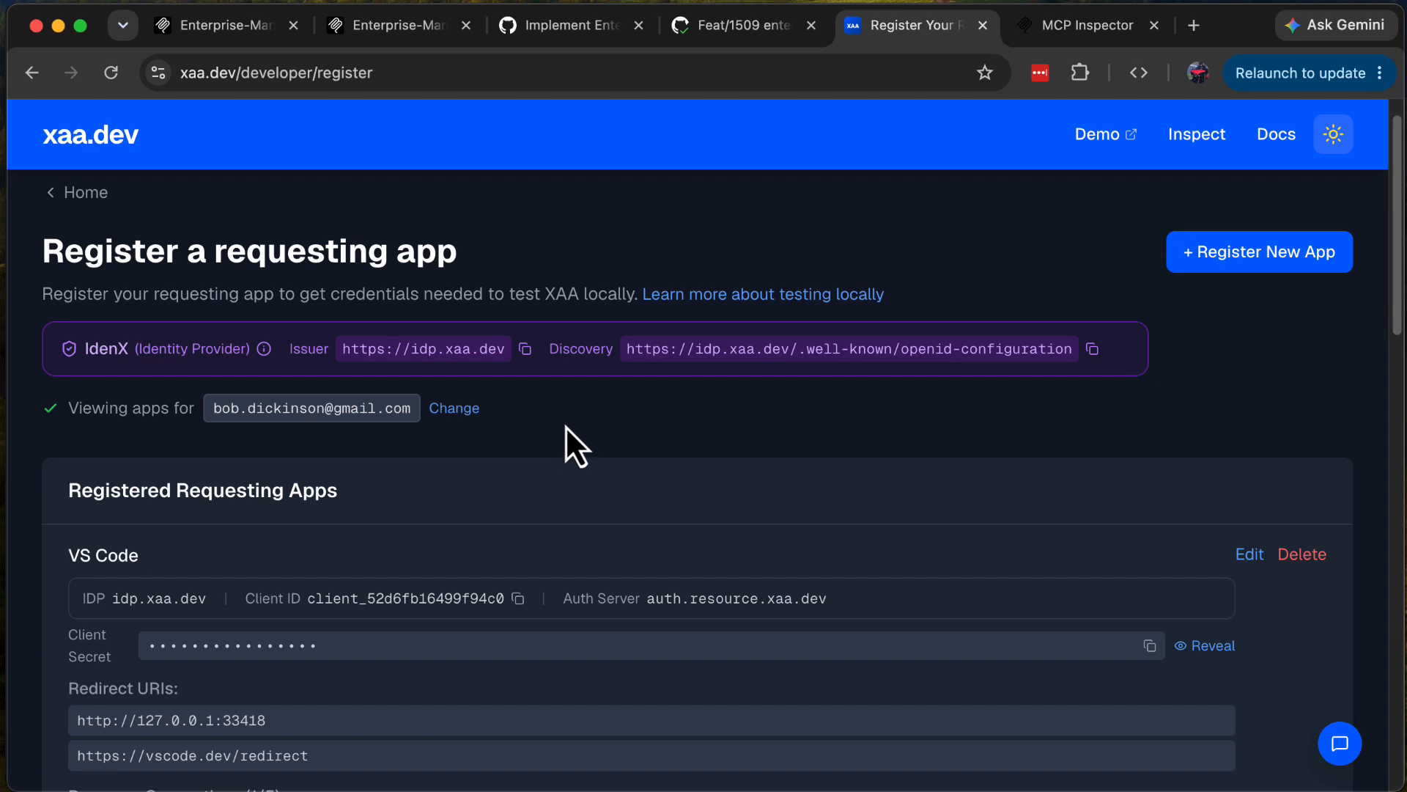
scroll(565, 427, down, 3)
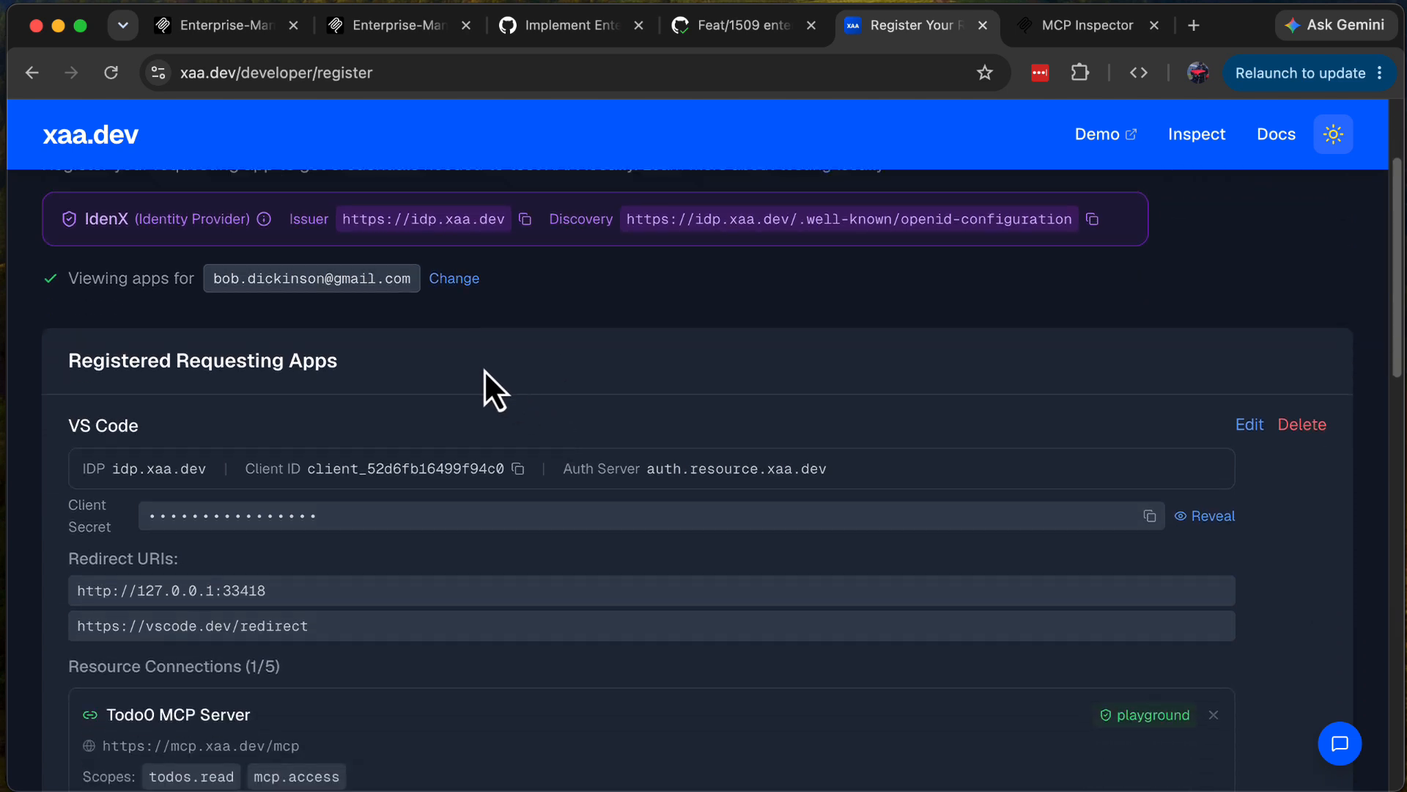
scroll(240, 408, down, 5)
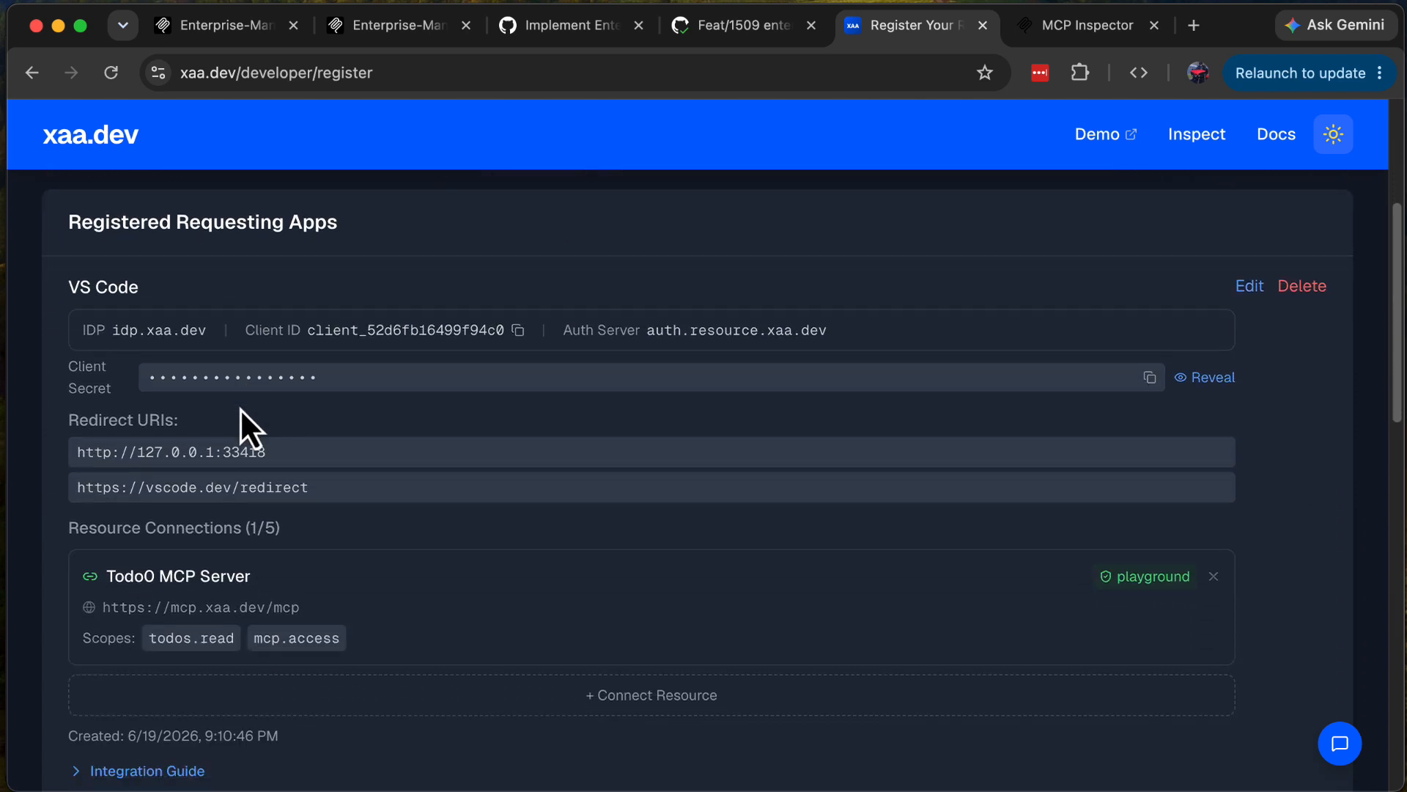
scroll(412, 522, down, 15)
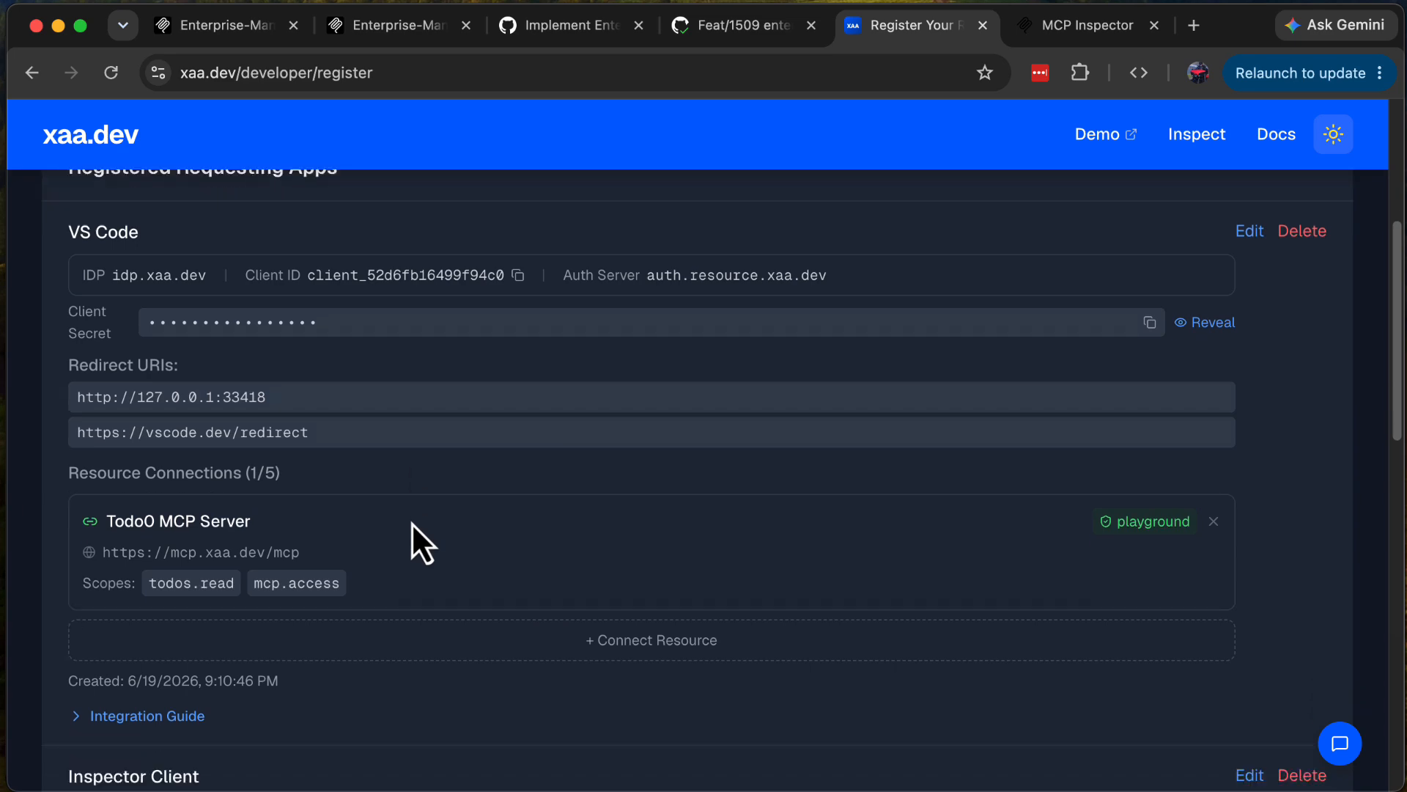
scroll(411, 522, down, 5)
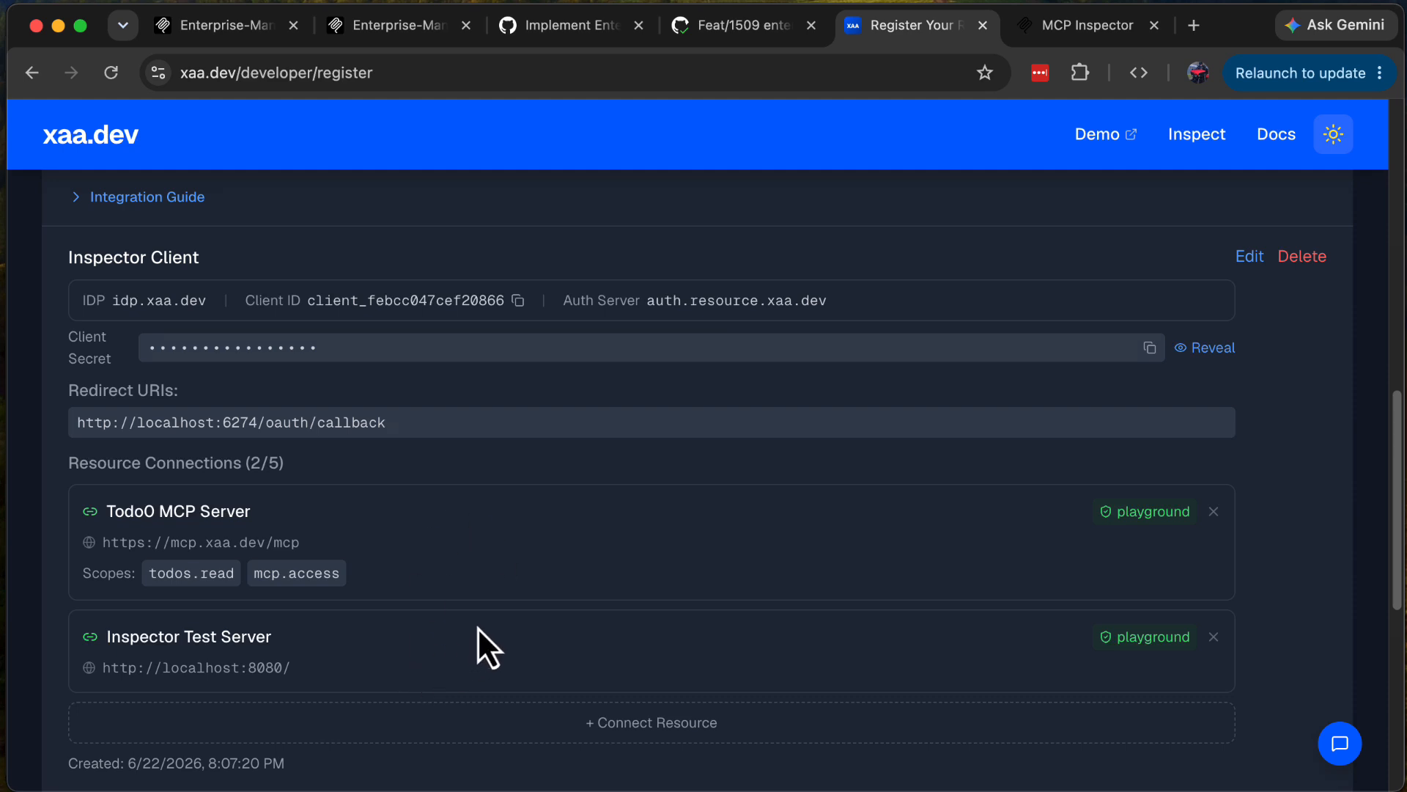
scroll(477, 627, down, 3)
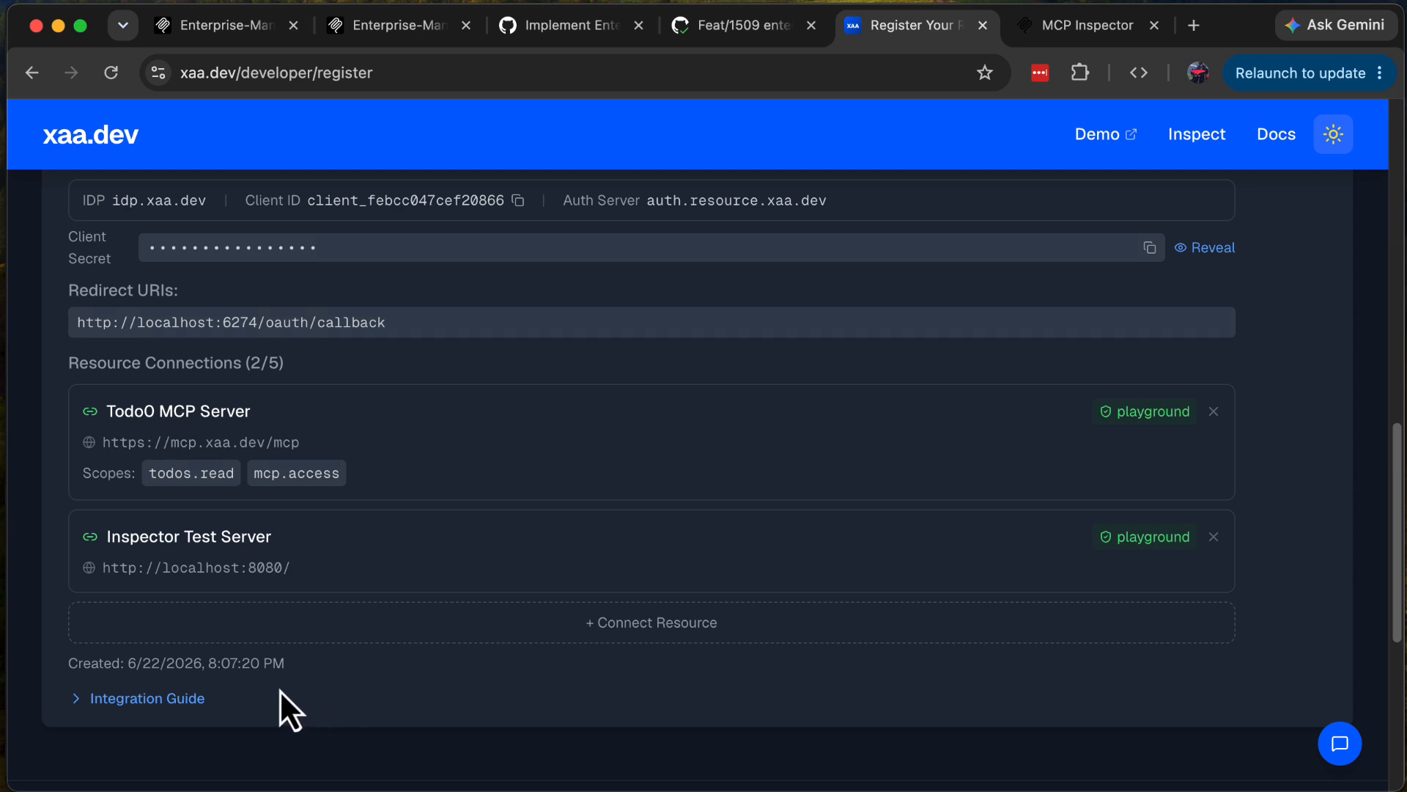
Step: Expand the Inspector Client's Integration Guide and set its reference resource to Inspector Test Server
click(187, 700)
scroll(381, 657, down, 3)
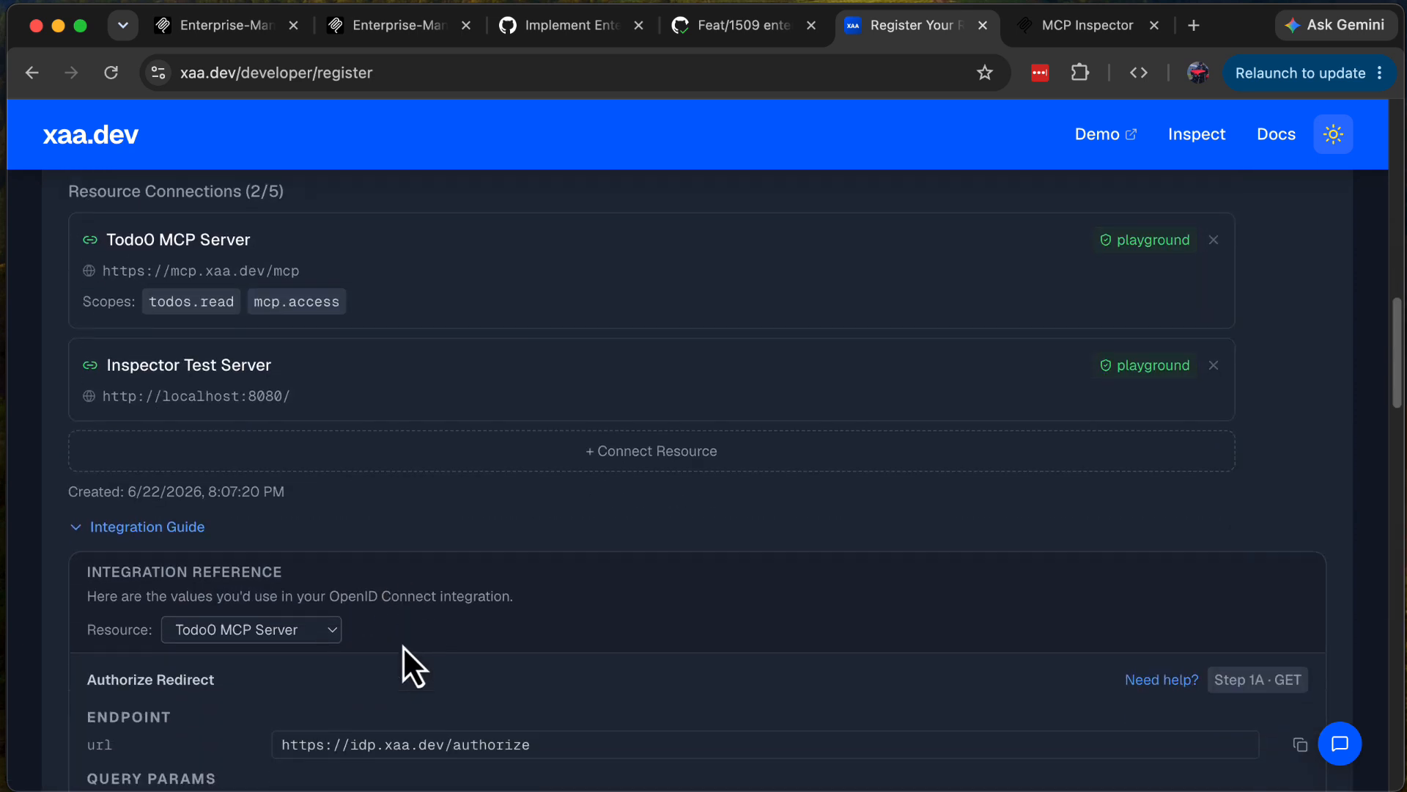
scroll(402, 645, down, 1)
click(261, 505)
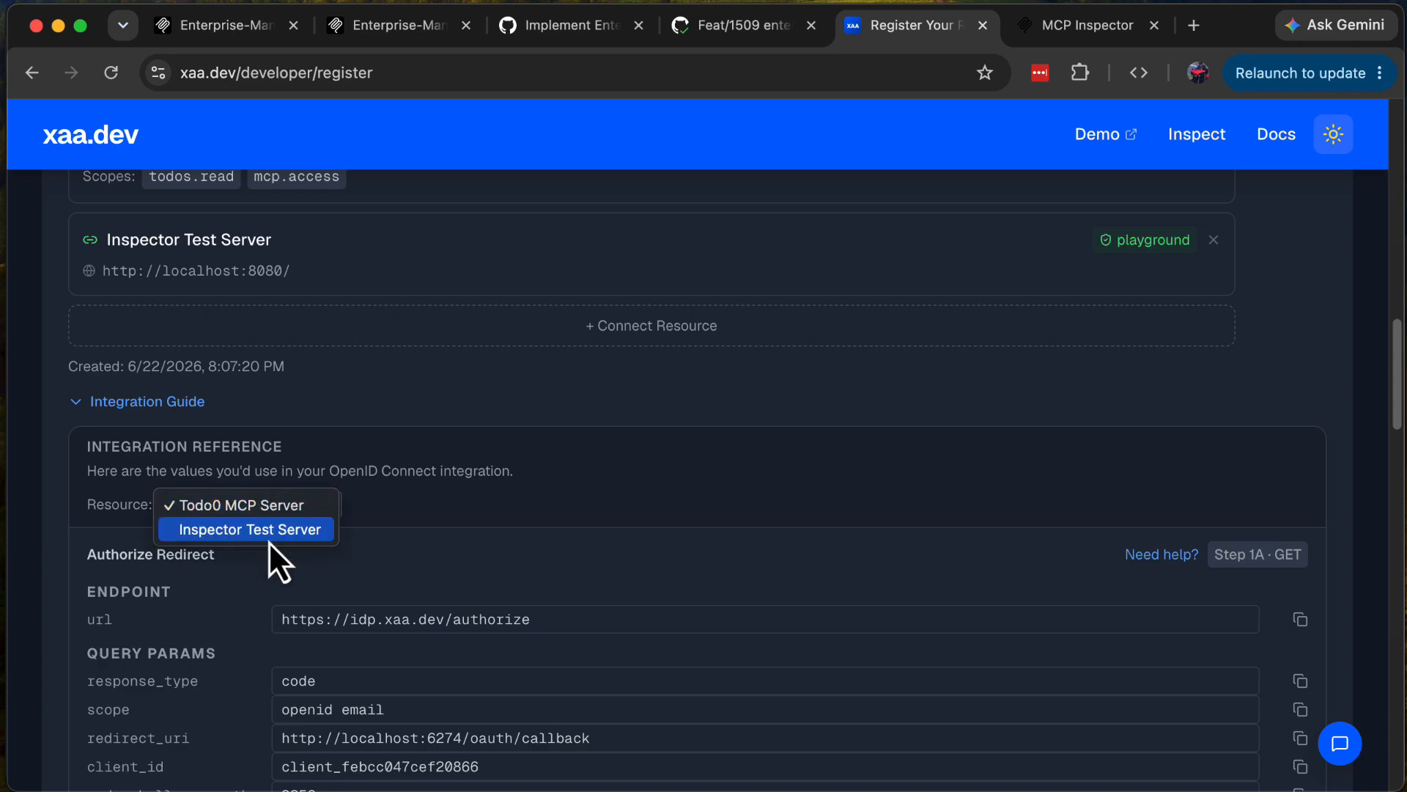
click(263, 529)
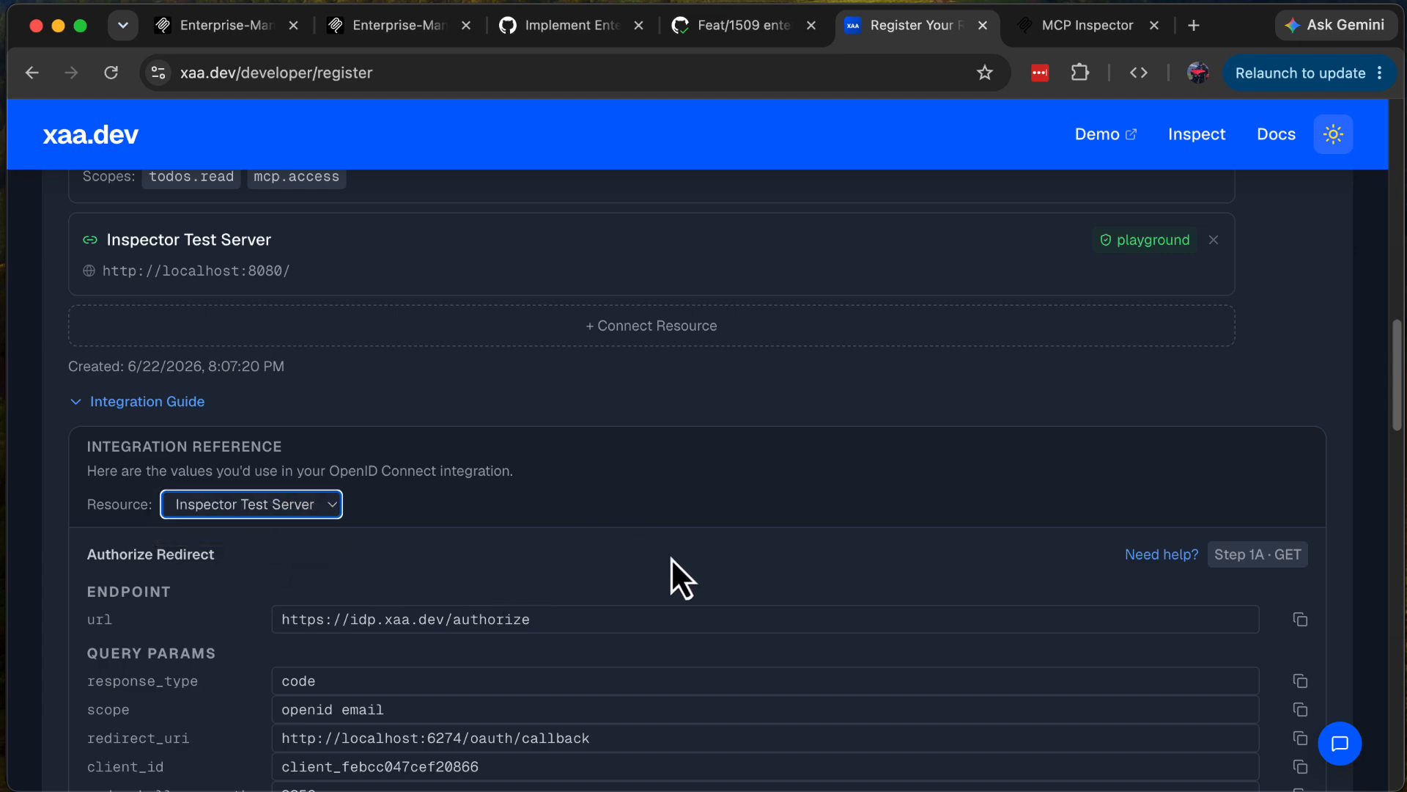
Step: Examine the integration reference's code exchange, JWT Bearer Grant and Resource Client Credentials sections, and return to the start of the page
scroll(694, 575, down, 7)
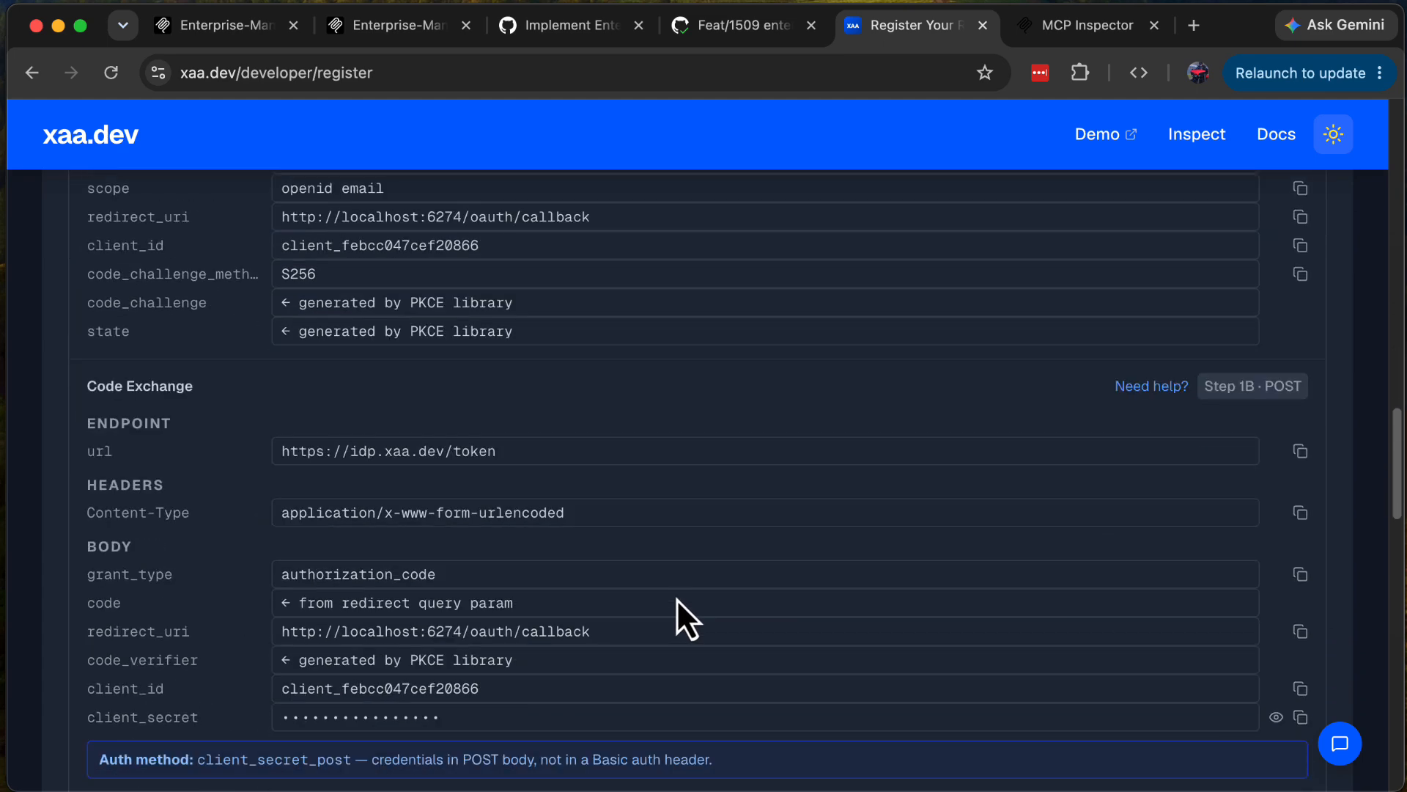
scroll(676, 598, down, 12)
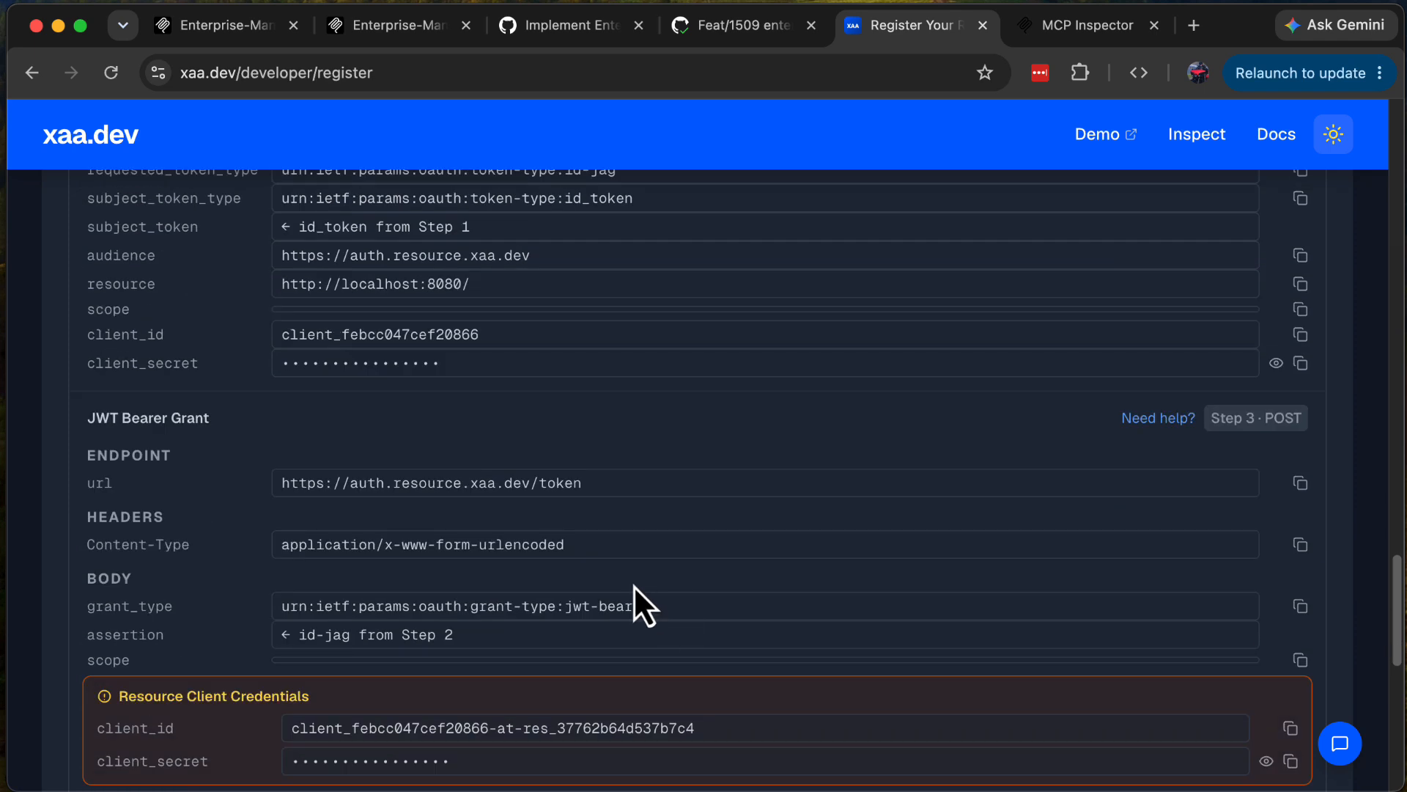
scroll(636, 533, down, 2)
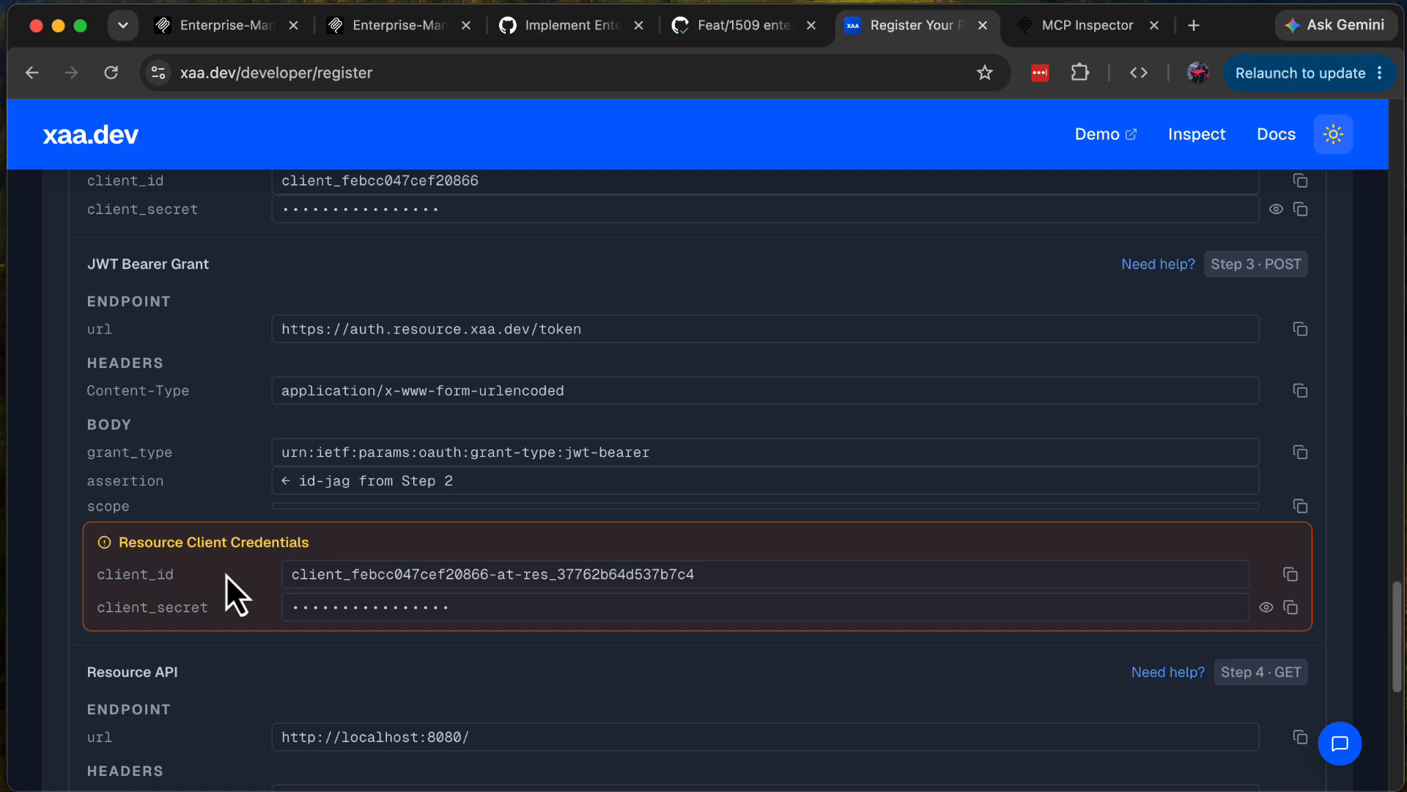
scroll(242, 576, up, 15)
scroll(496, 530, up, 8)
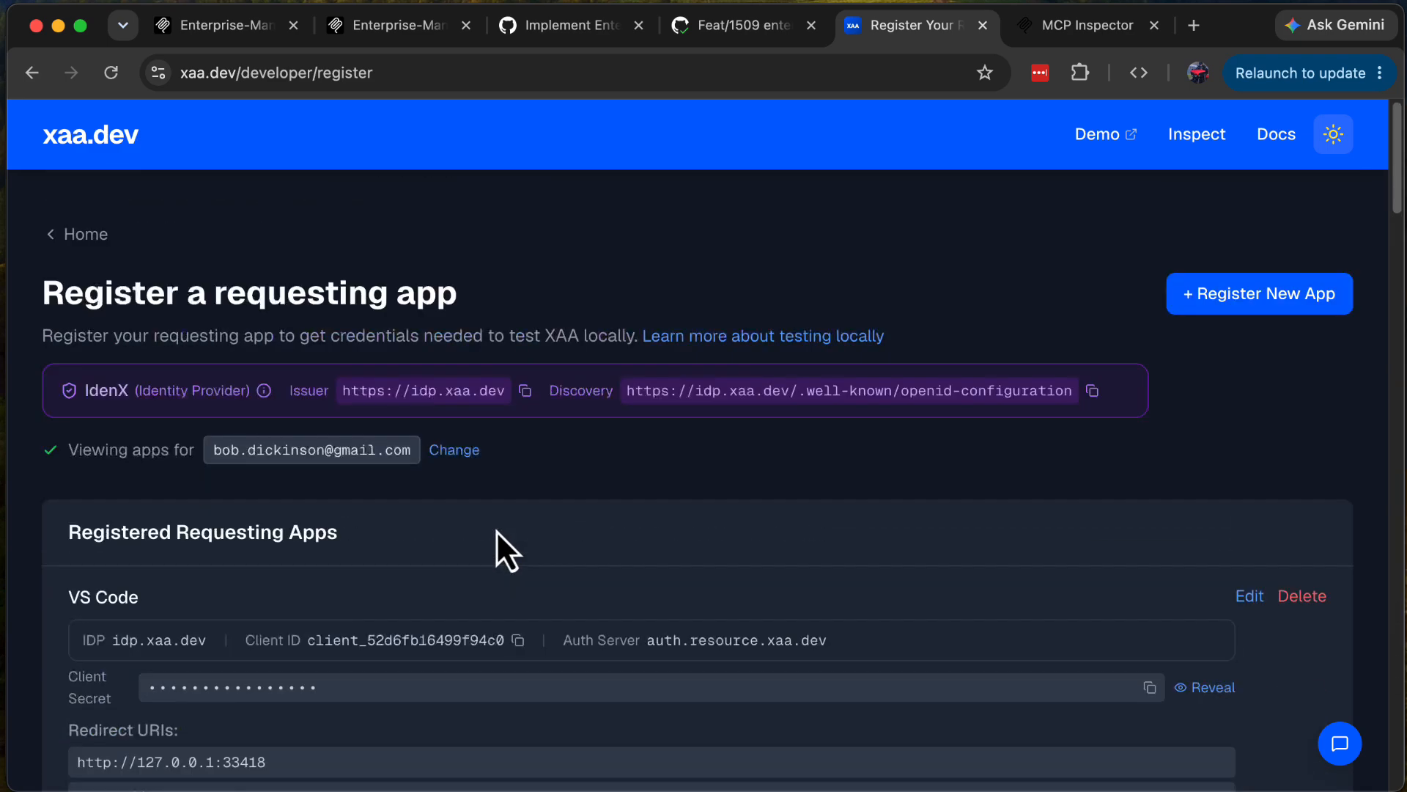
Step: Open the form for registering a new requesting app and look over its name, redirect URI and resource connection fields
scroll(495, 530, down, 5)
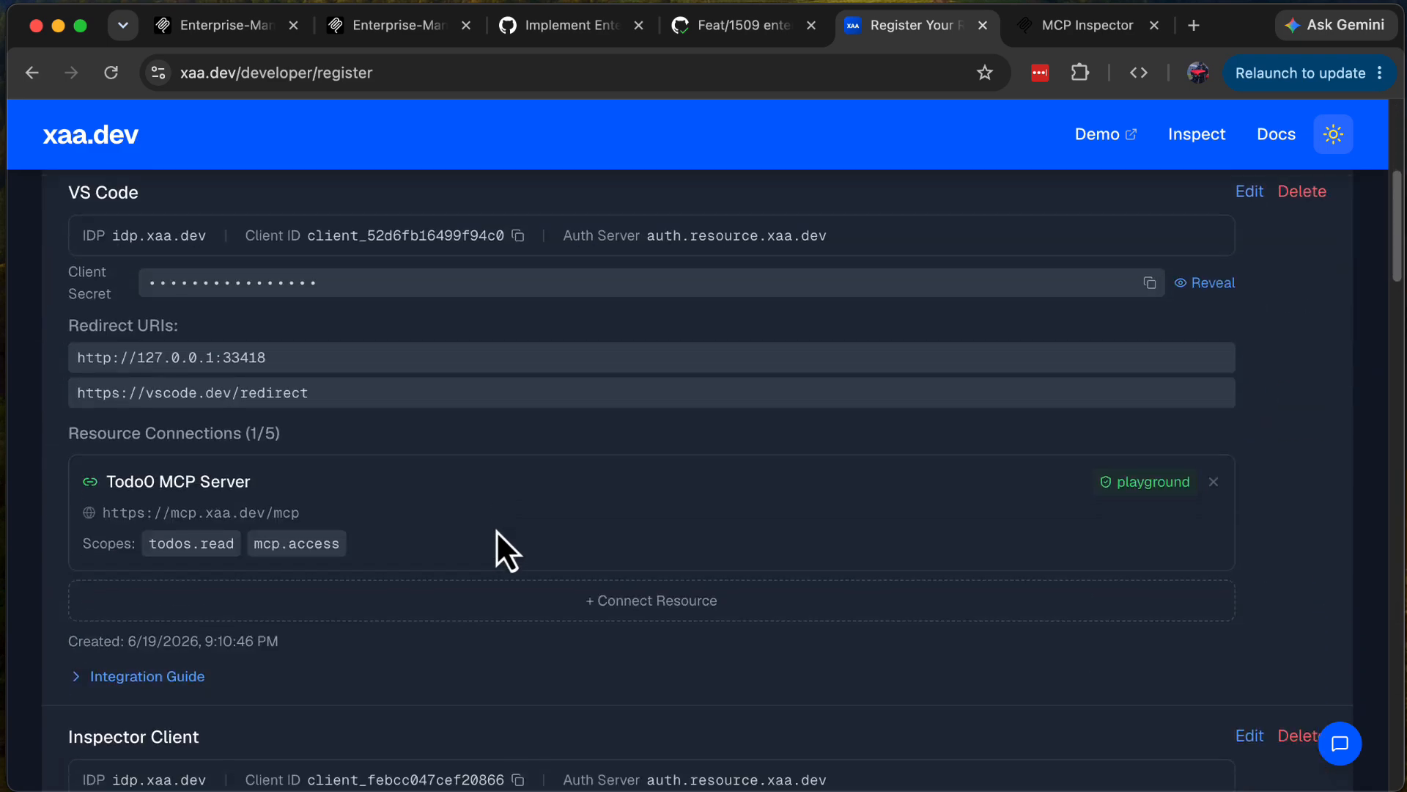
scroll(513, 543, up, 5)
click(1190, 297)
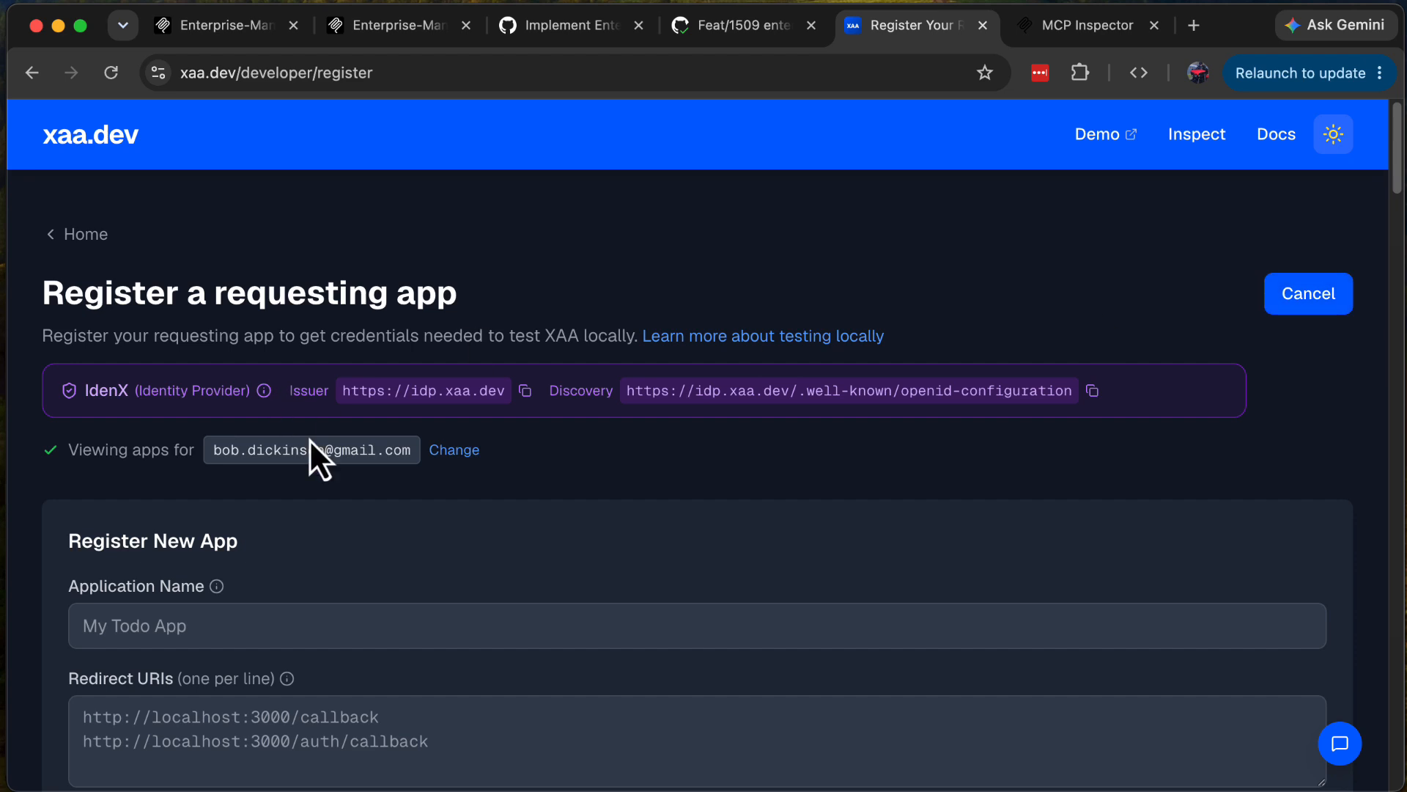
scroll(440, 535, down, 5)
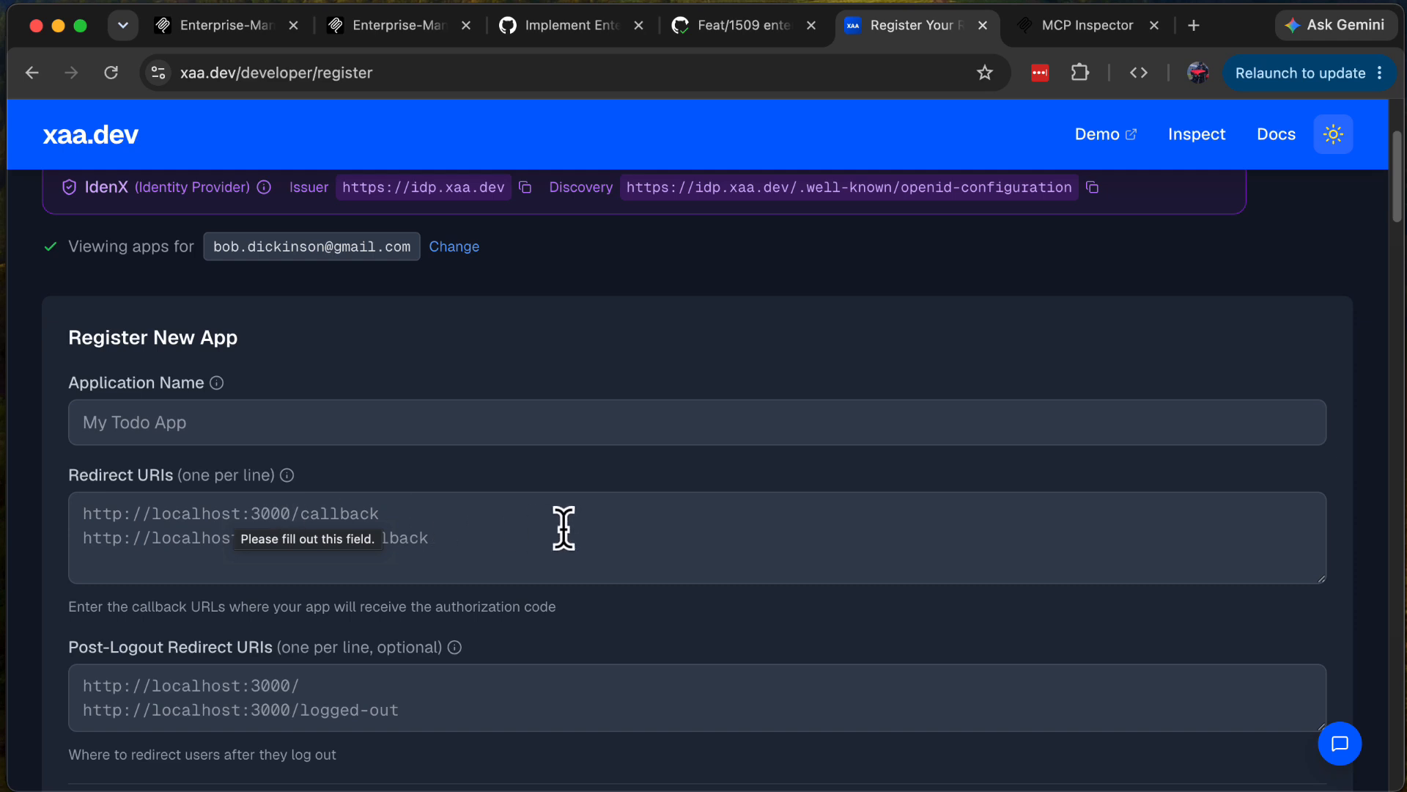
scroll(459, 517, down, 5)
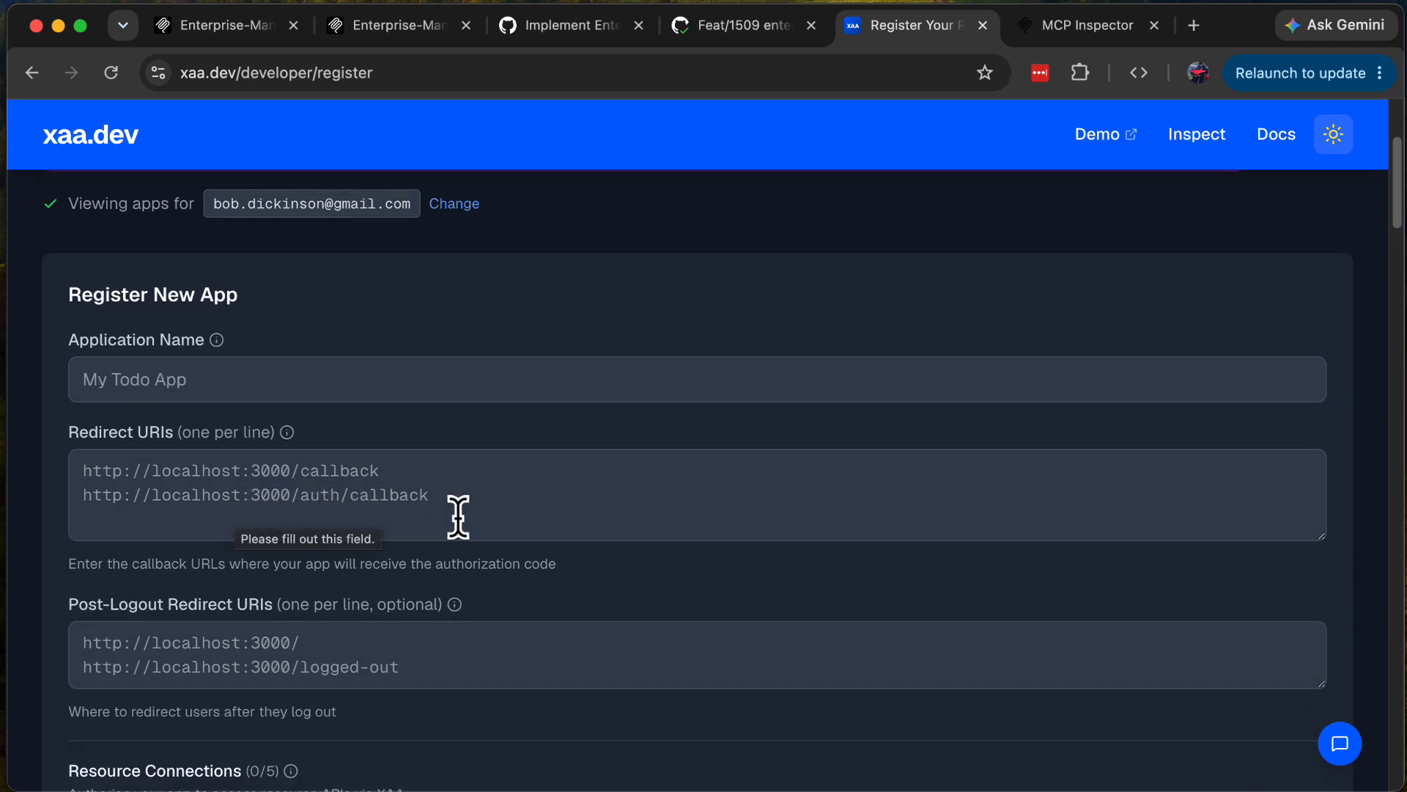
scroll(456, 515, down, 5)
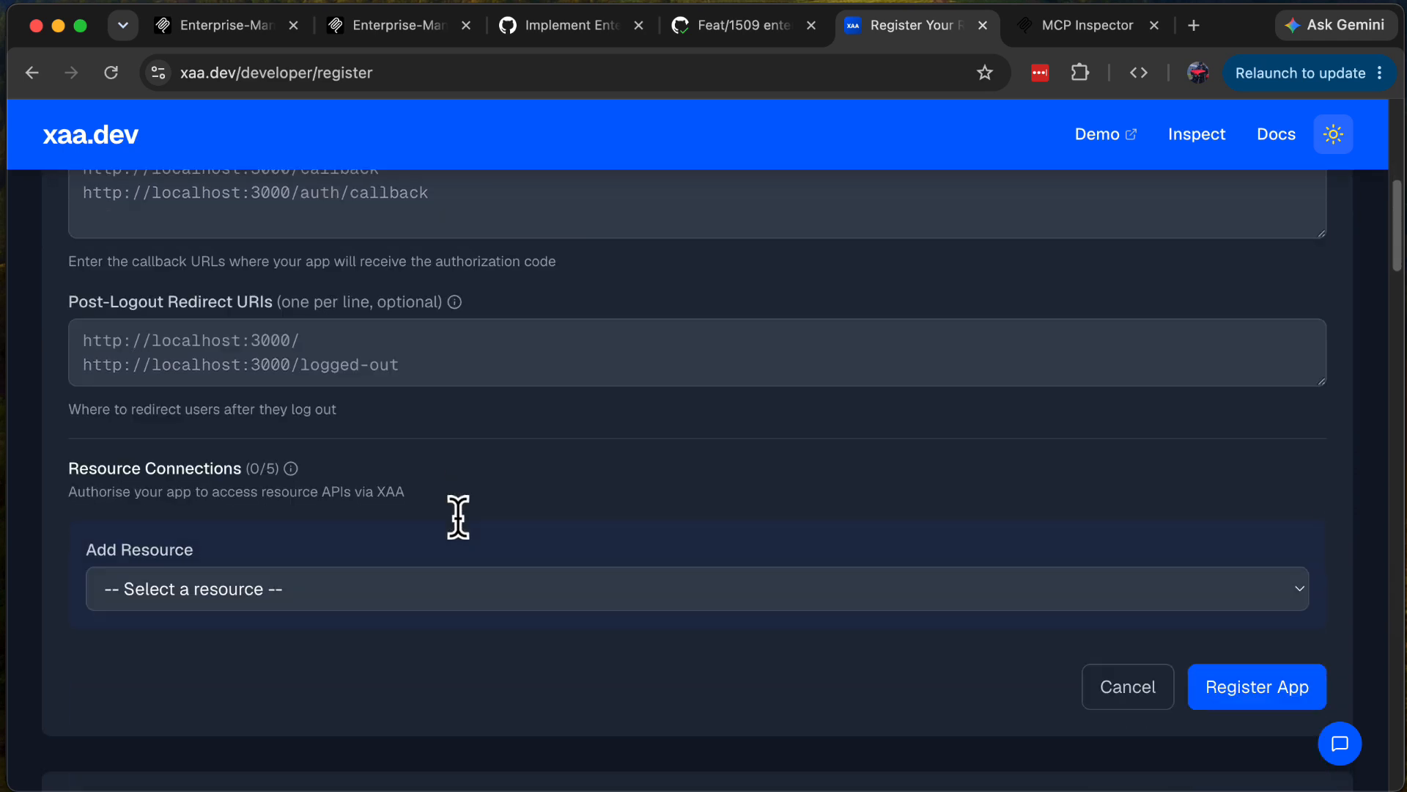
Step: Pick Todo0 MCP Server as the new app's resource, review its scopes, and leave the form unregistered for the home page
click(350, 590)
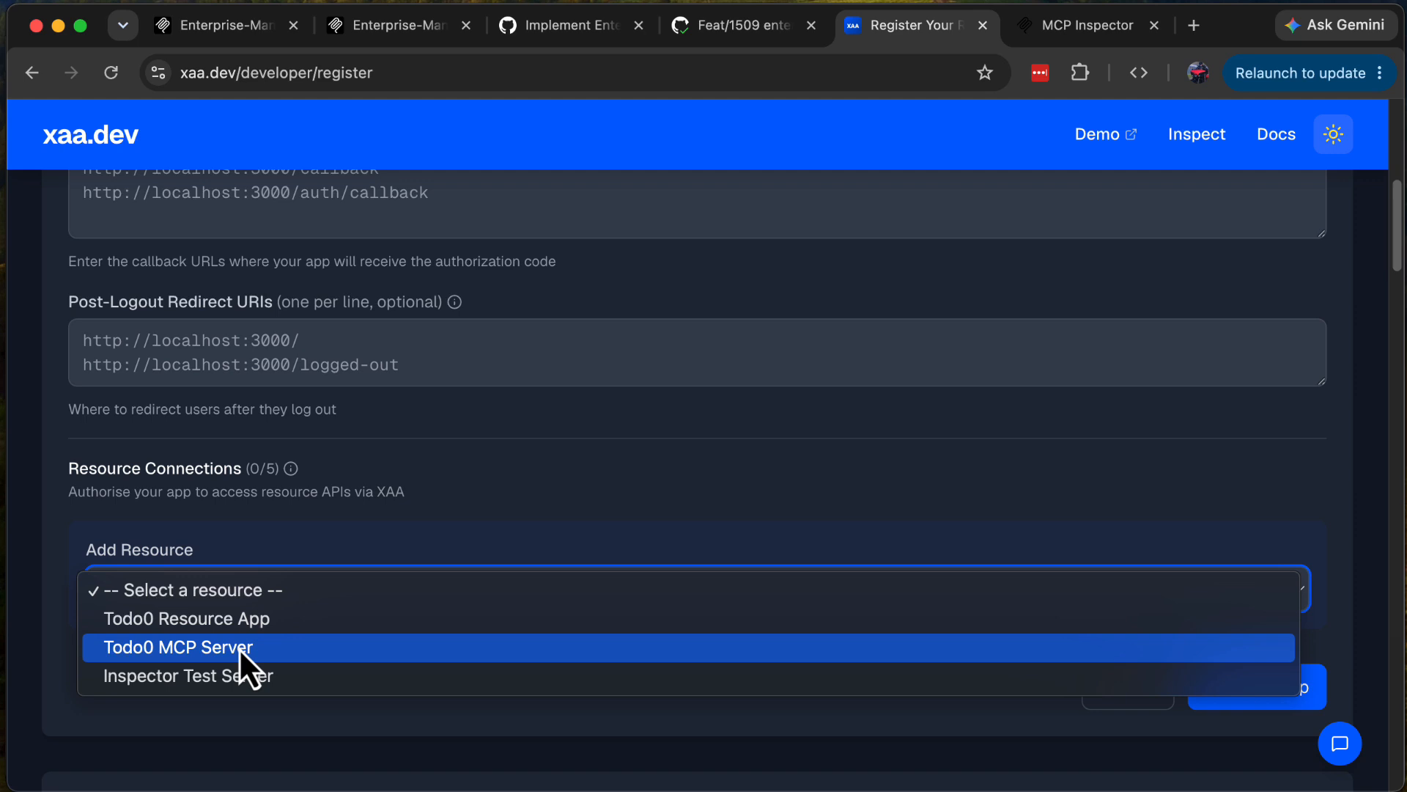
click(324, 649)
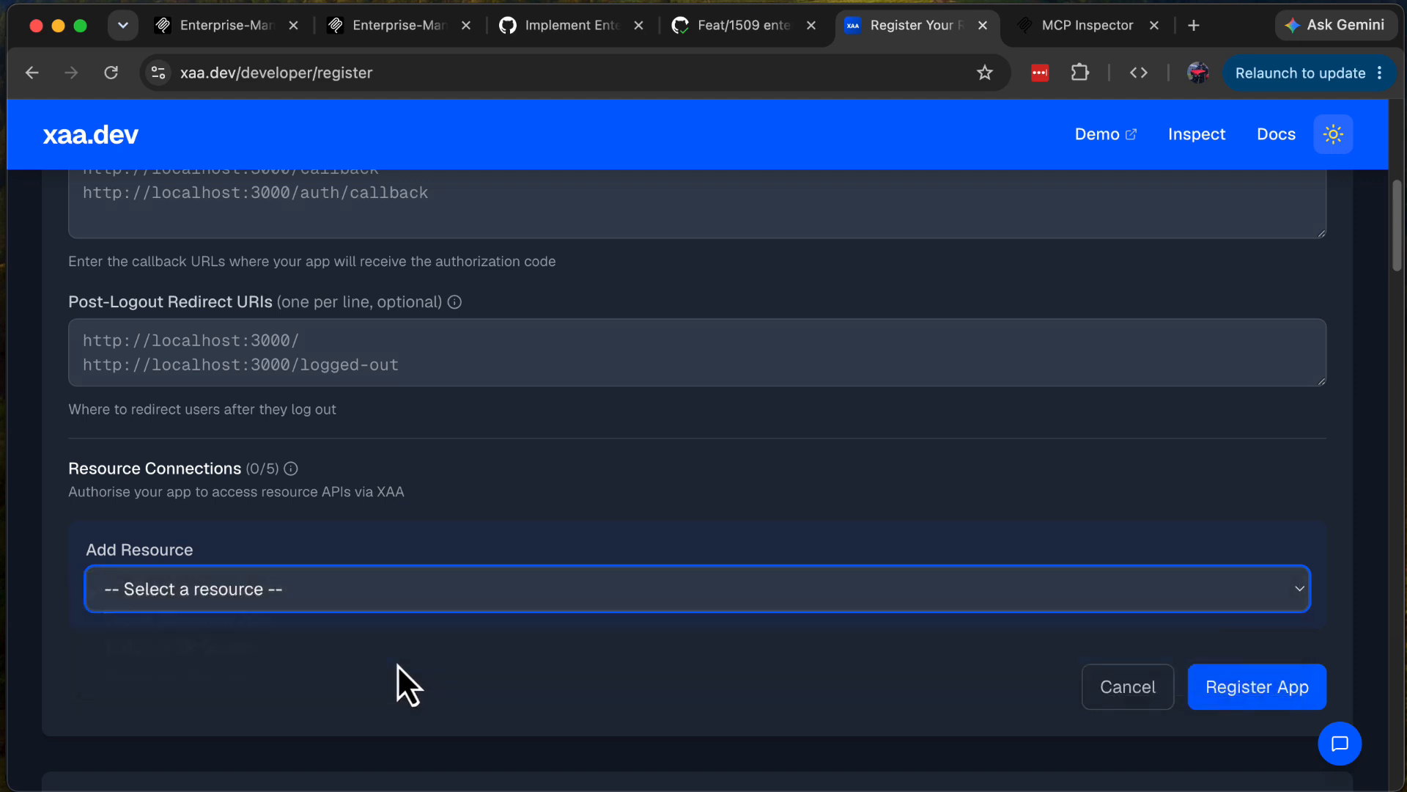
scroll(868, 573, down, 5)
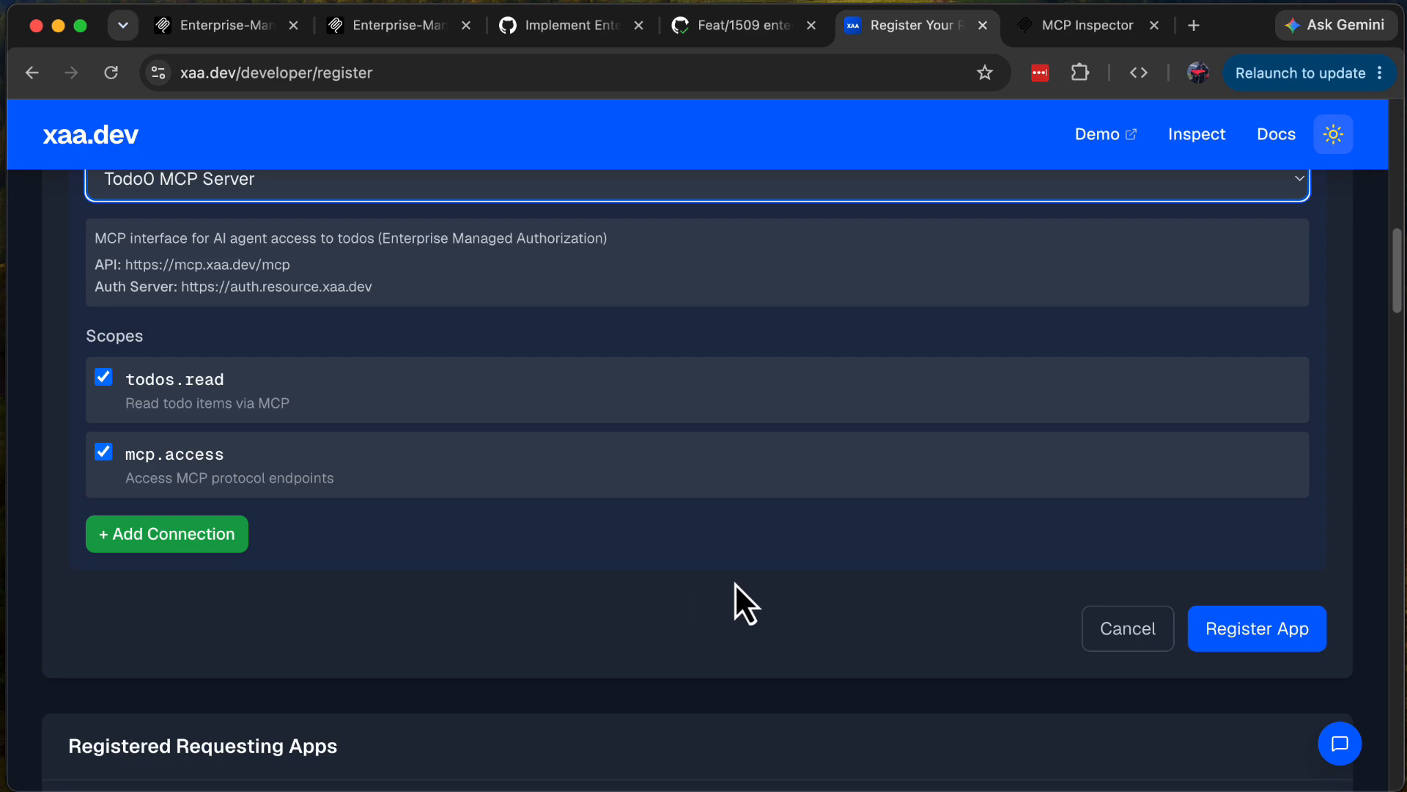
scroll(777, 505, up, 10)
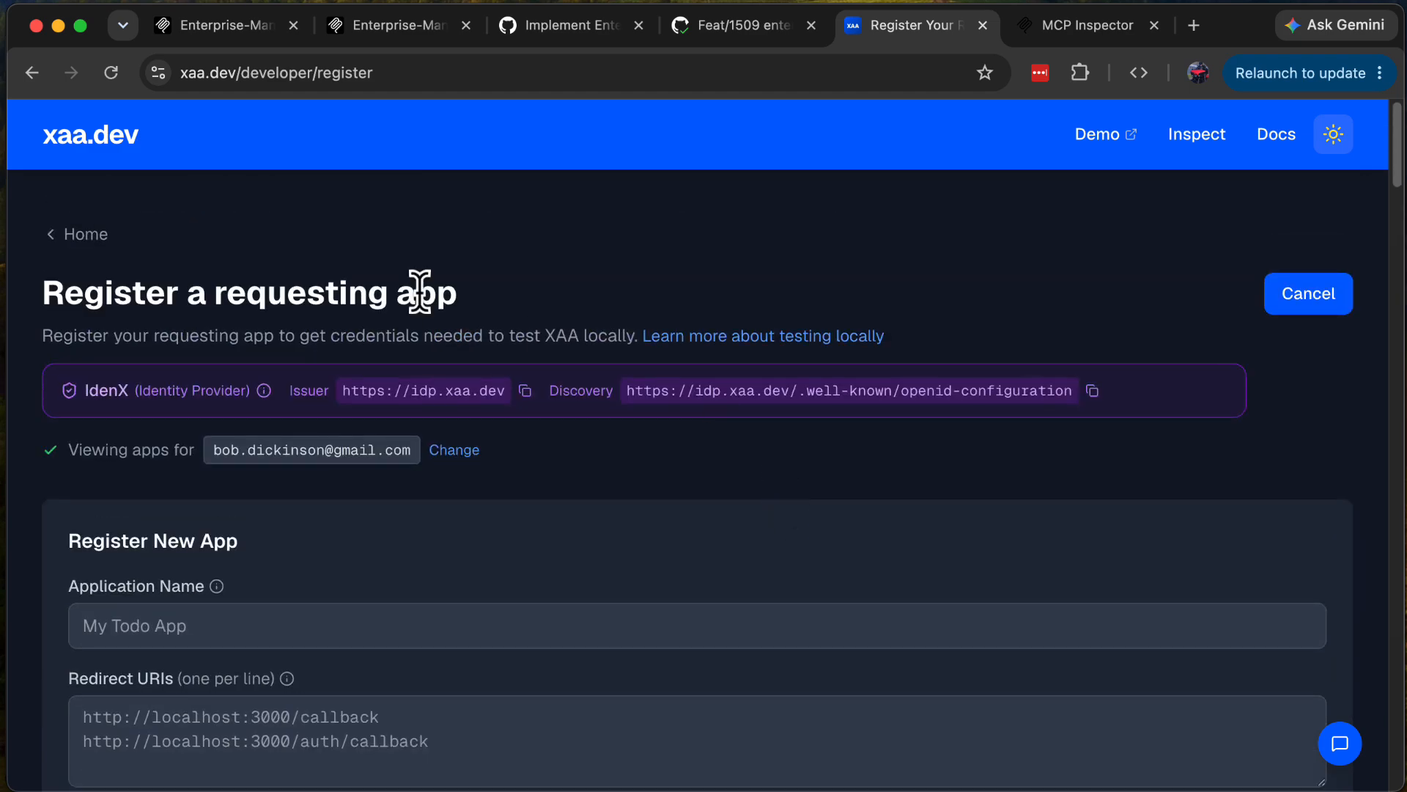
click(88, 233)
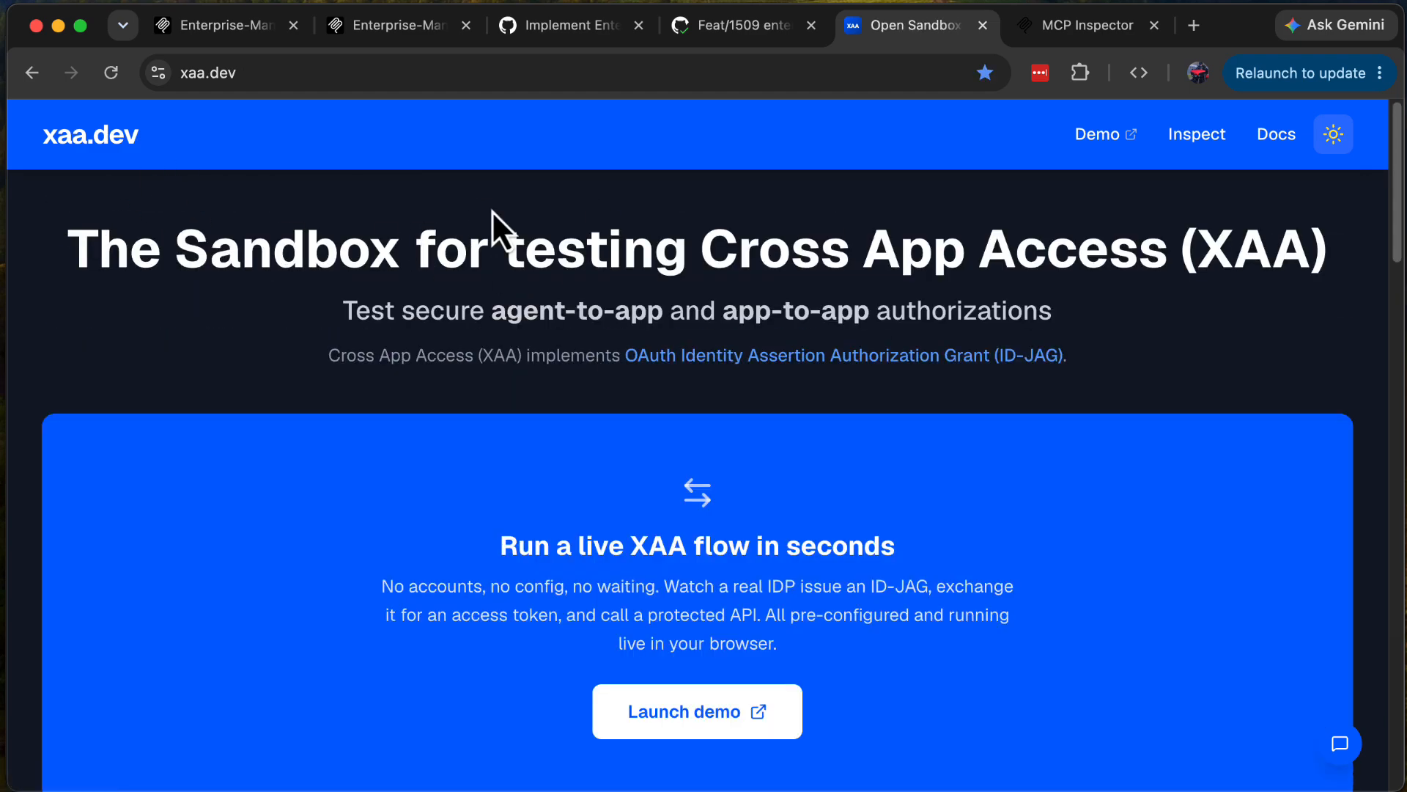
Step: Switch to MCP Inspector and enable the enterprise IdP configuration in the client settings
click(1080, 24)
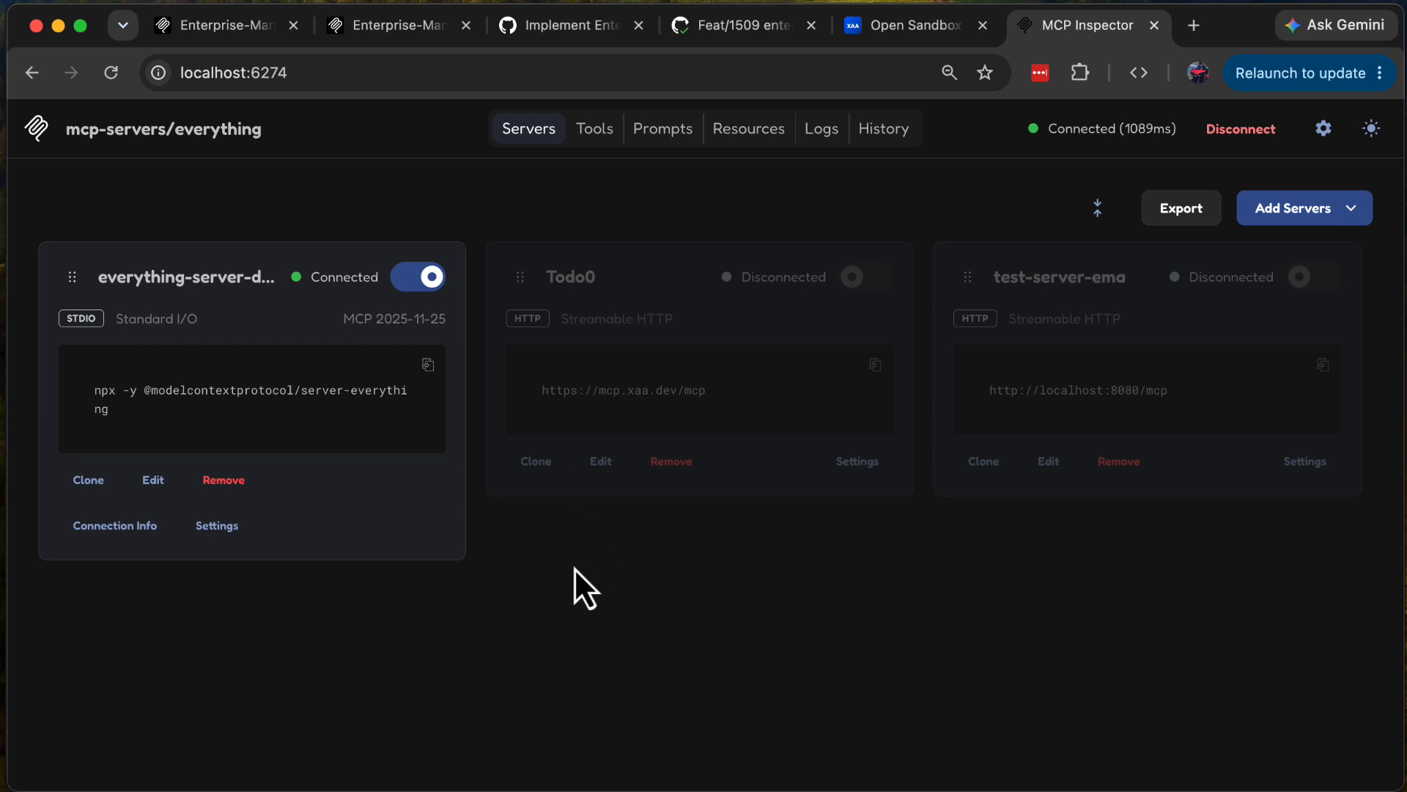
click(1324, 129)
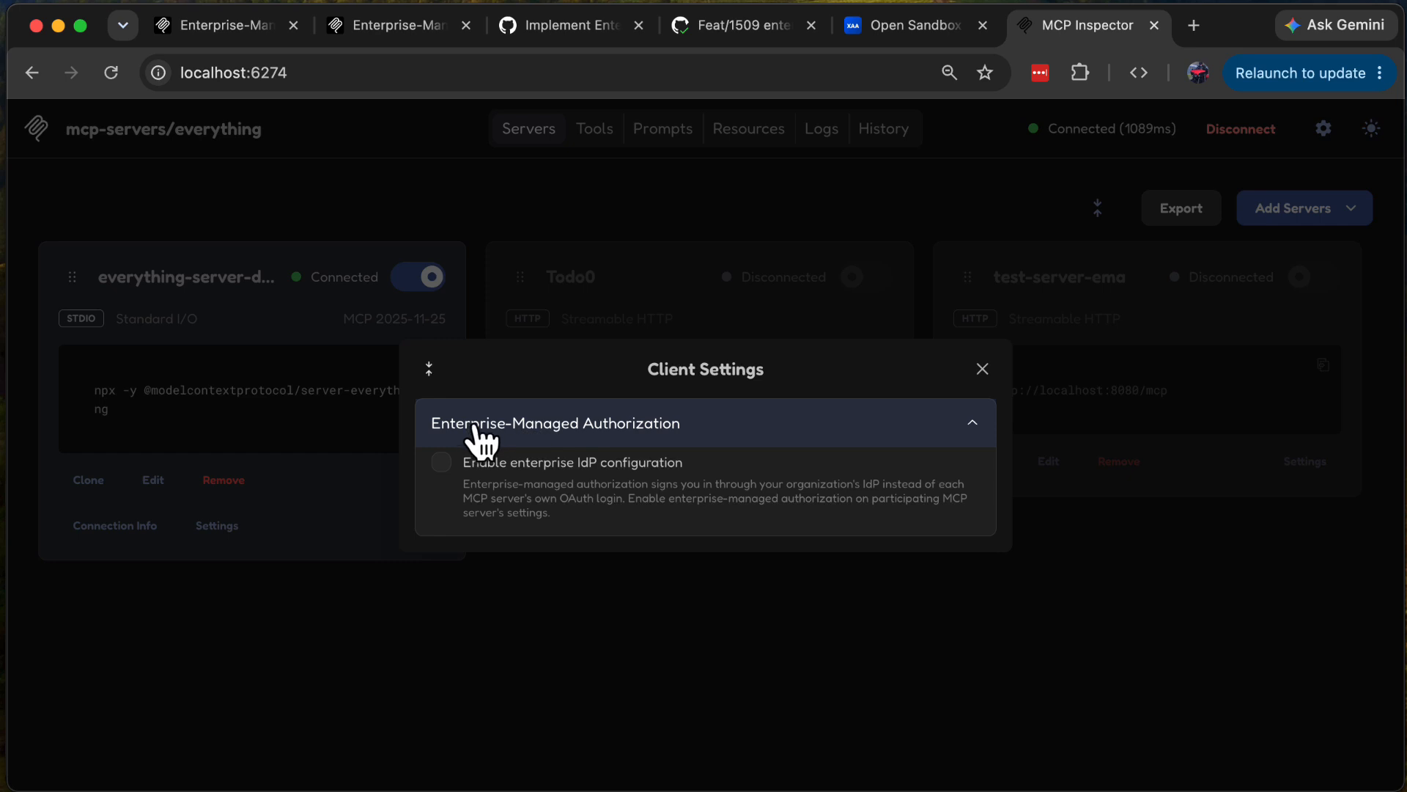
click(577, 462)
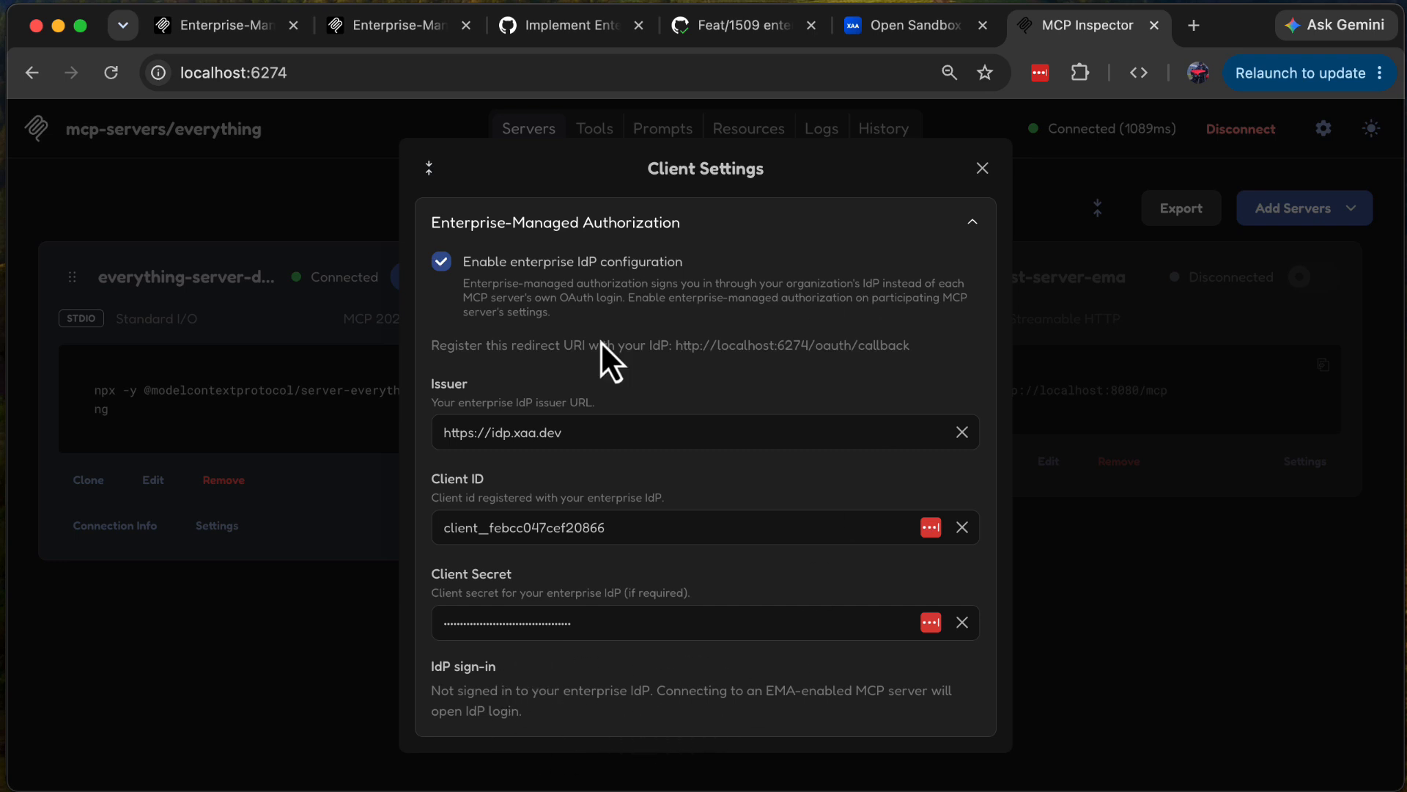
click(983, 168)
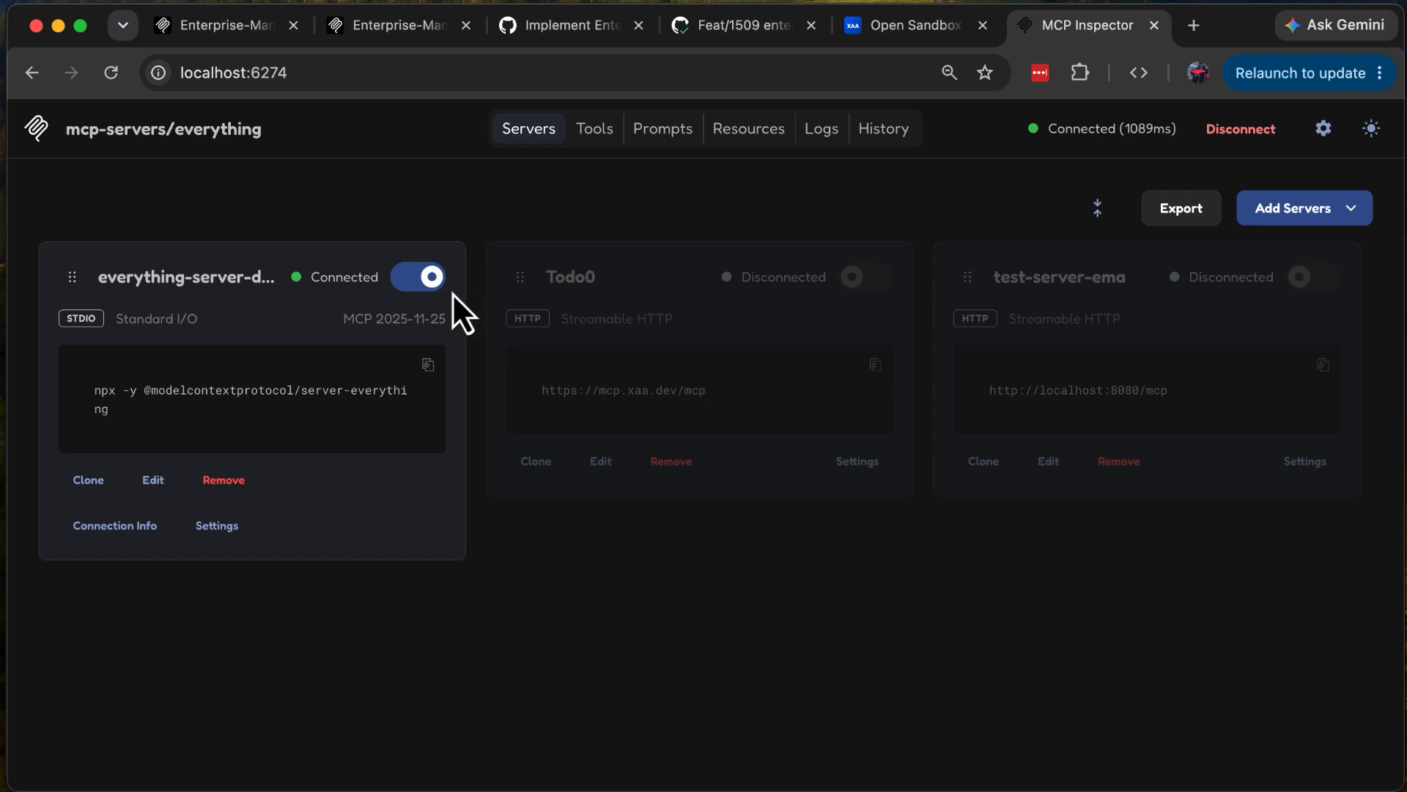
Step: Disconnect the everything server and review the Todo0 server's OAuth settings, including its enterprise-managed authorization, client credentials and scopes
click(427, 279)
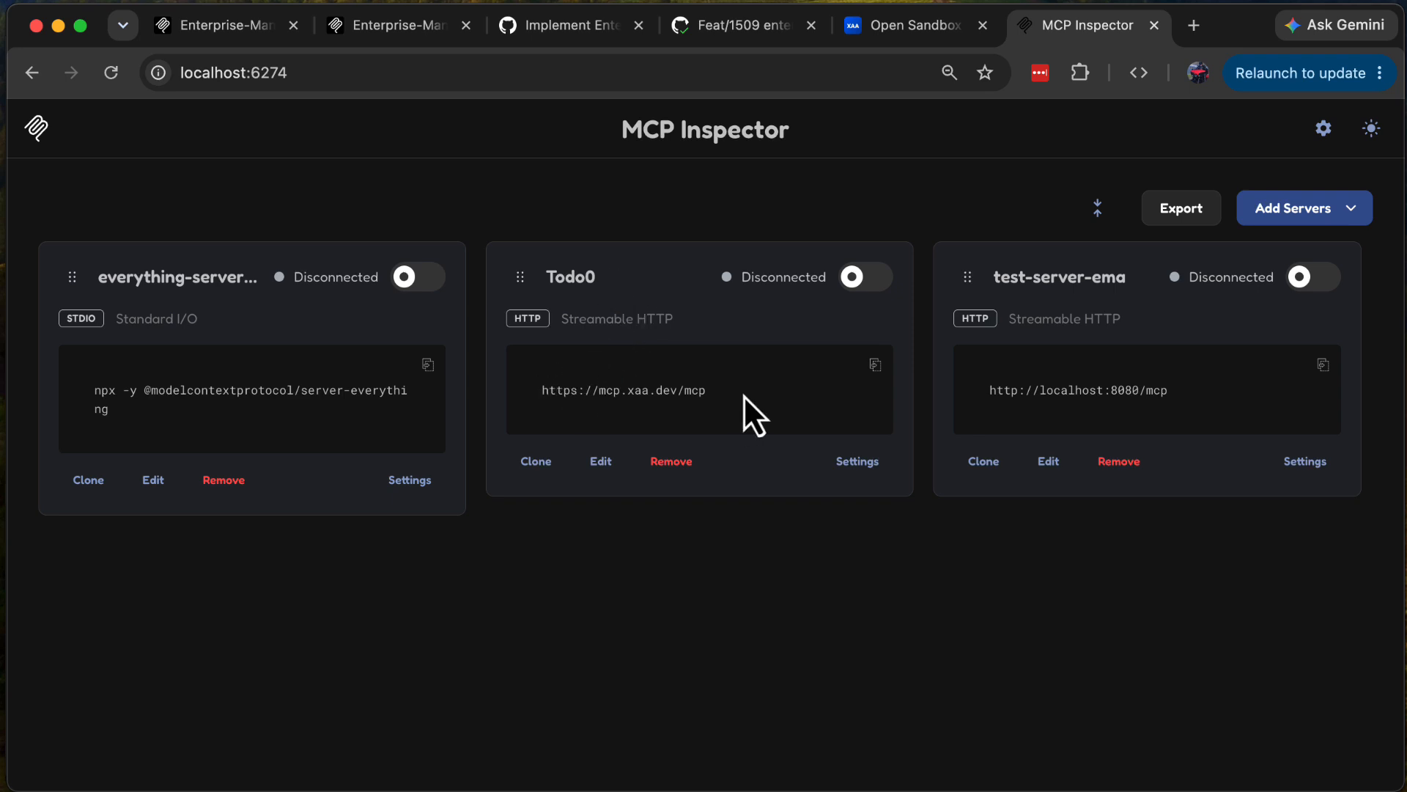
click(855, 465)
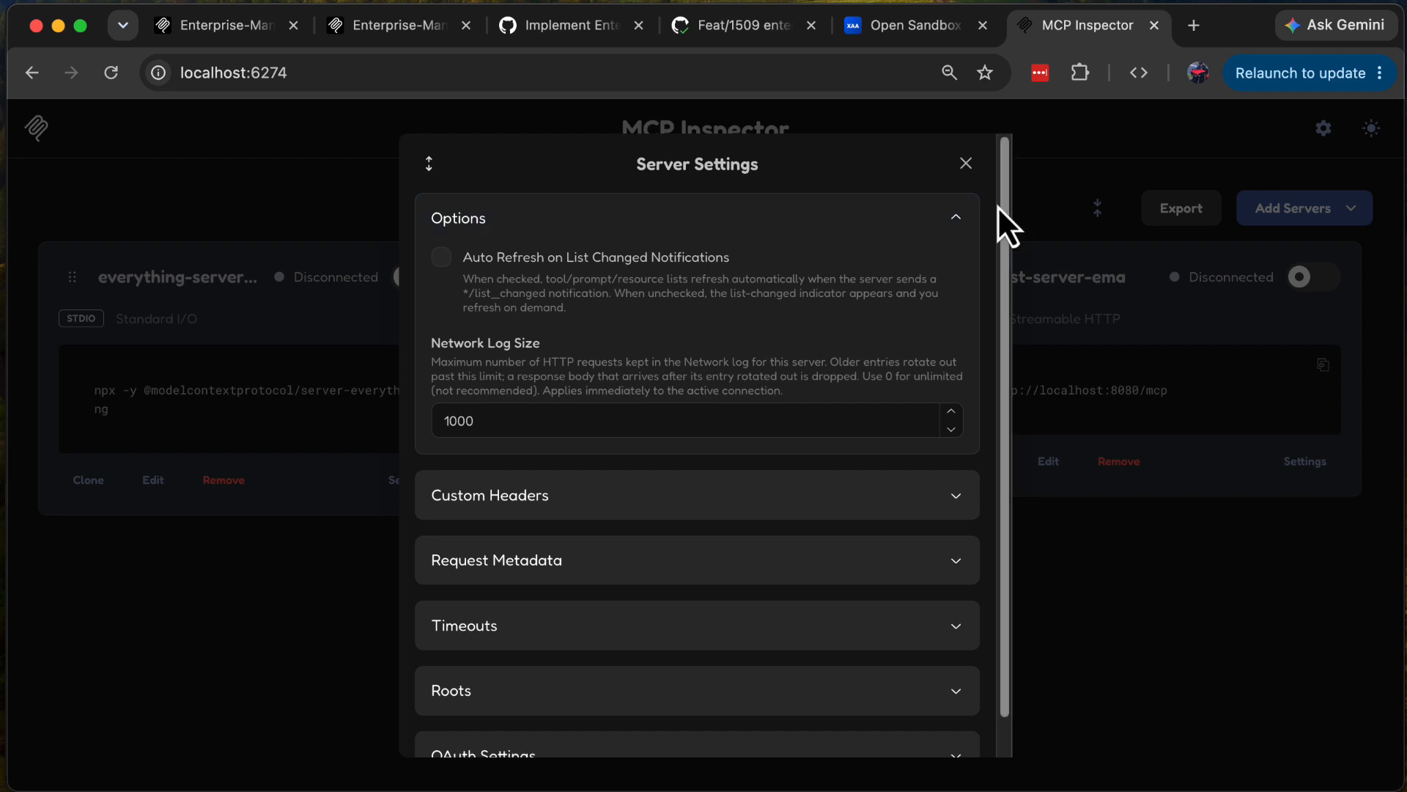
click(954, 220)
click(698, 632)
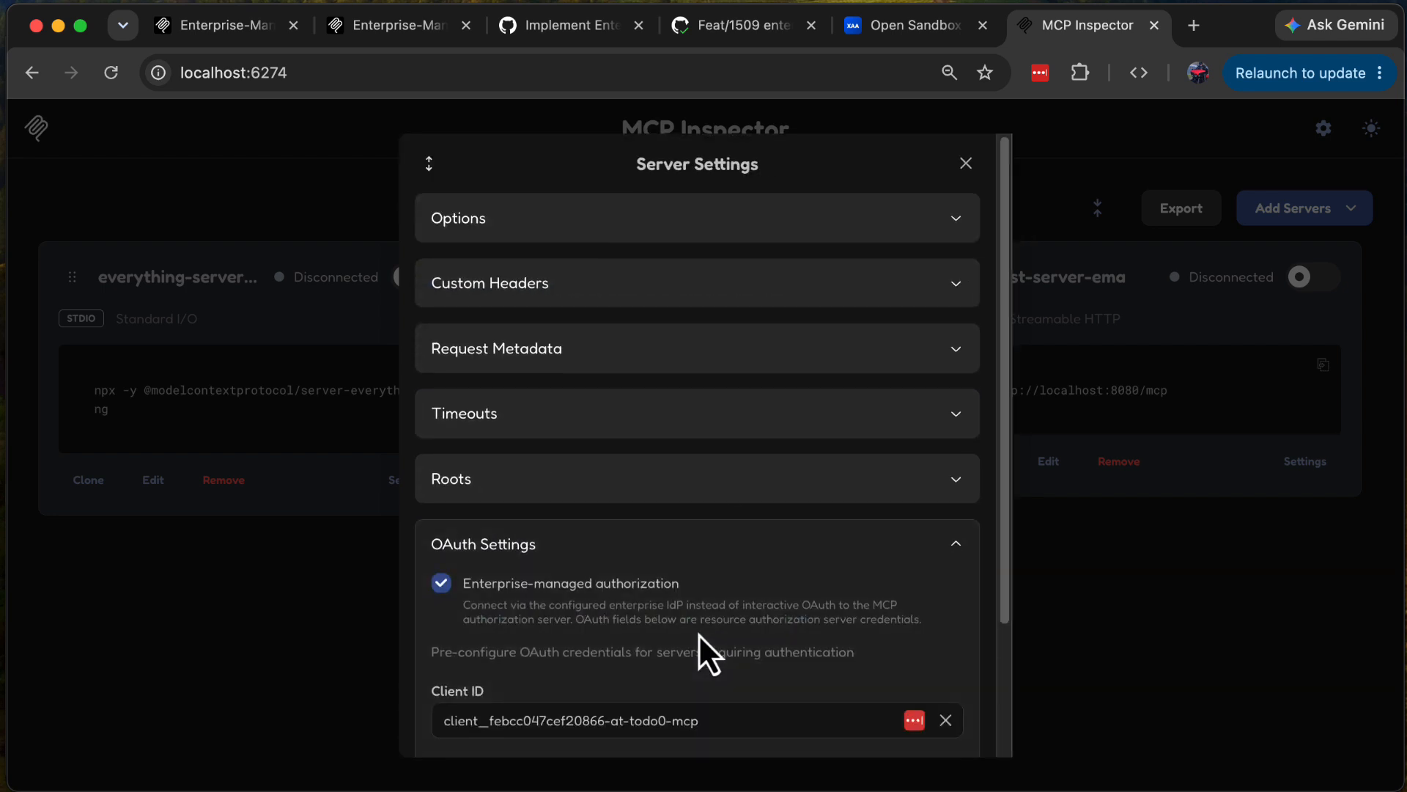
scroll(698, 633, down, 4)
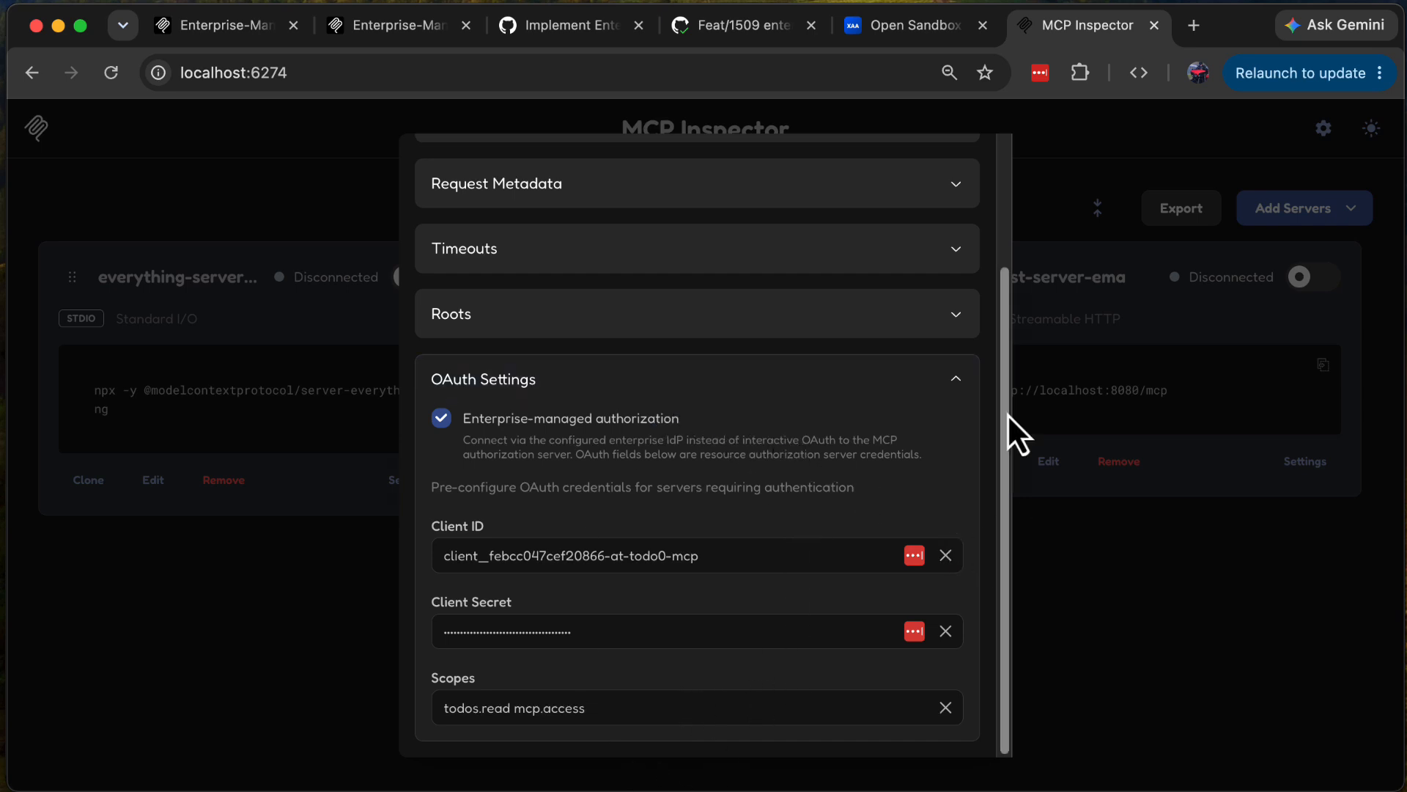
scroll(964, 308, up, 5)
click(966, 163)
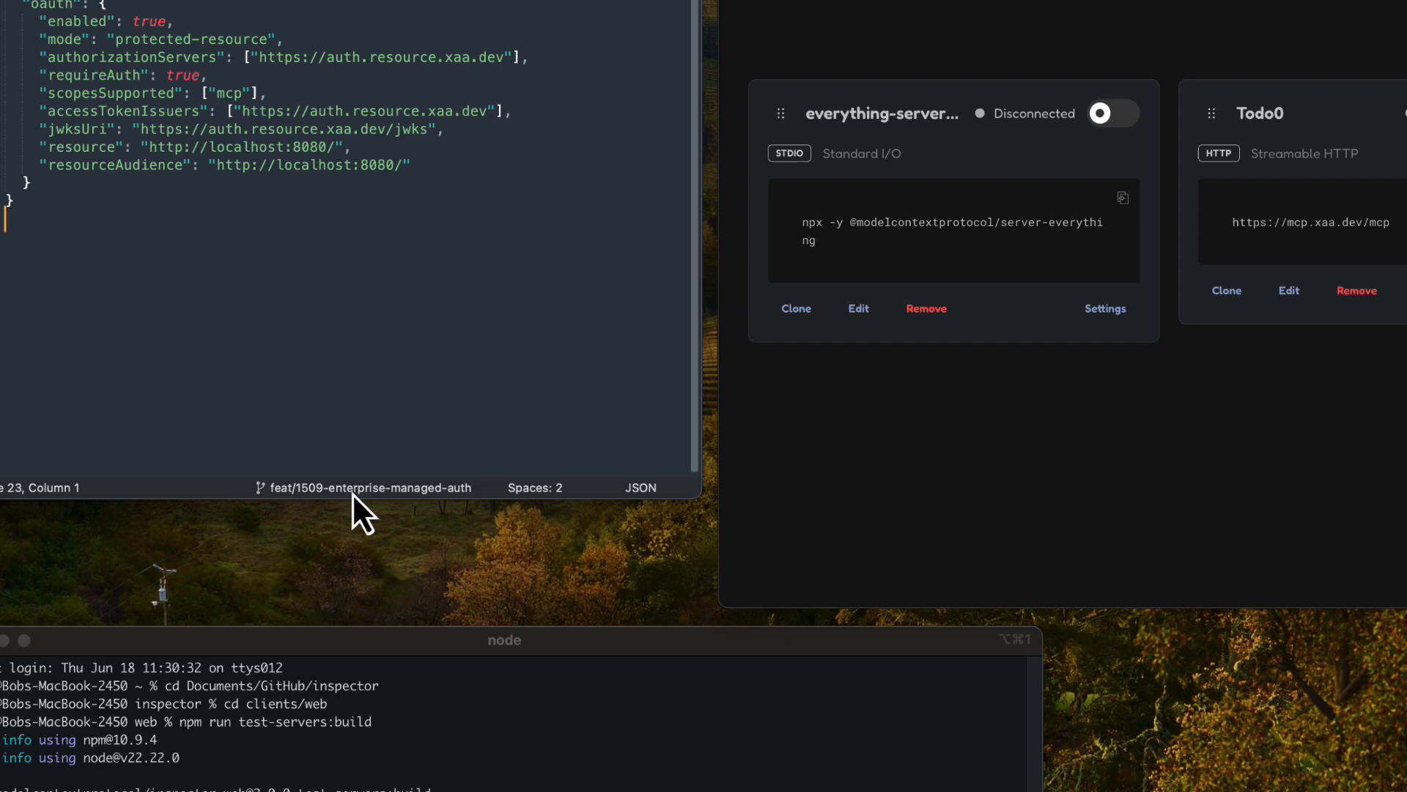
Step: Check the terminal running the xaa-ema-http.json test server, and review the OAuth settings of test-server-ema in MCP Inspector
click(323, 697)
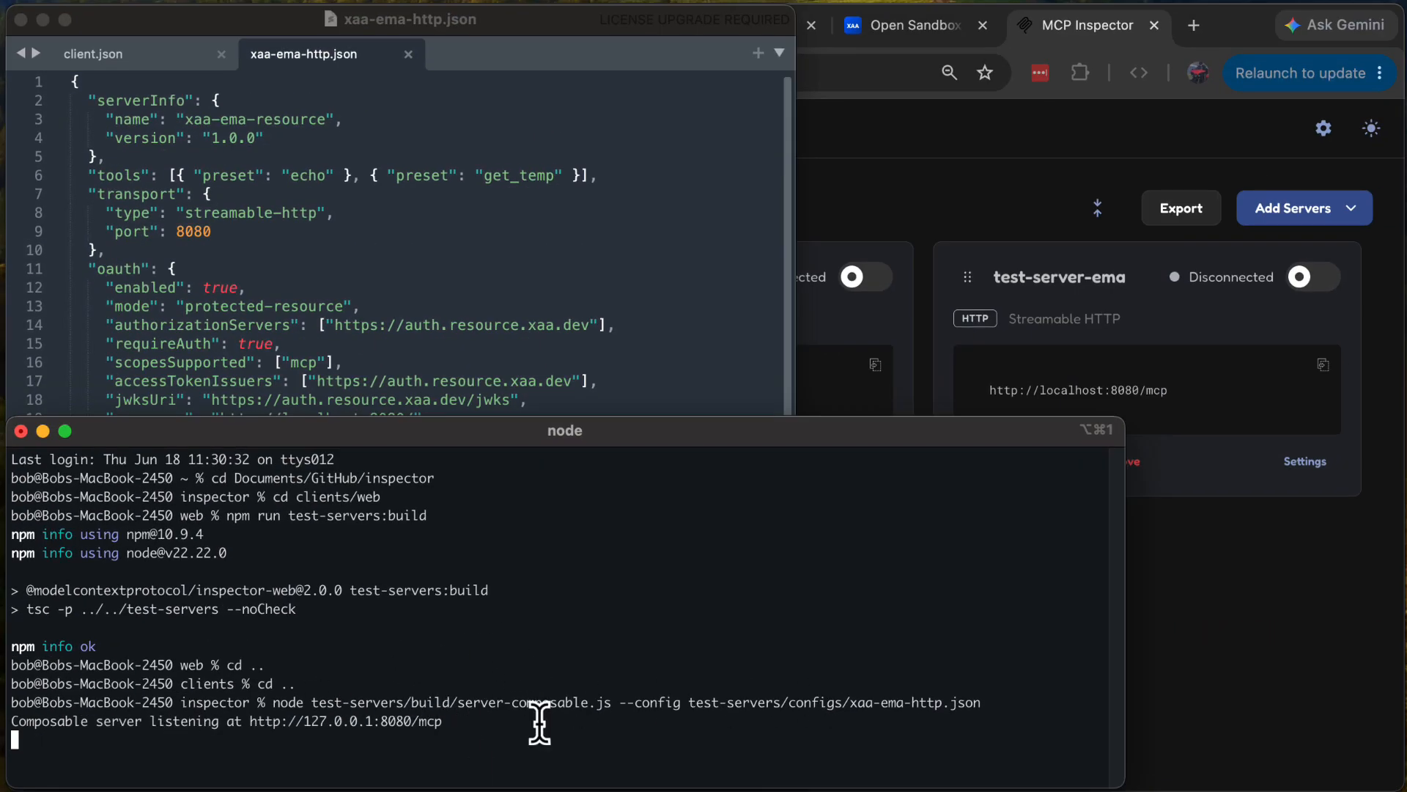
click(938, 204)
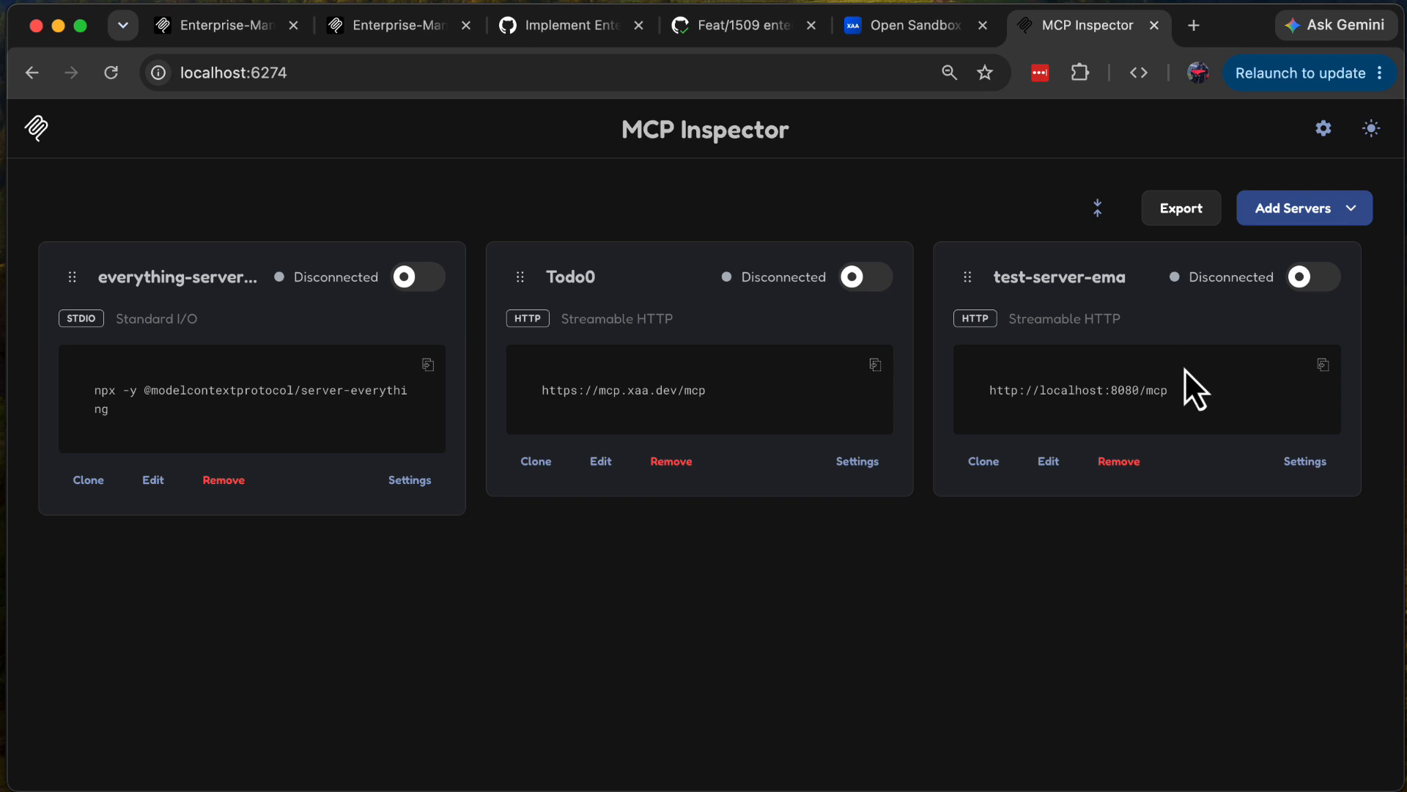
click(1305, 463)
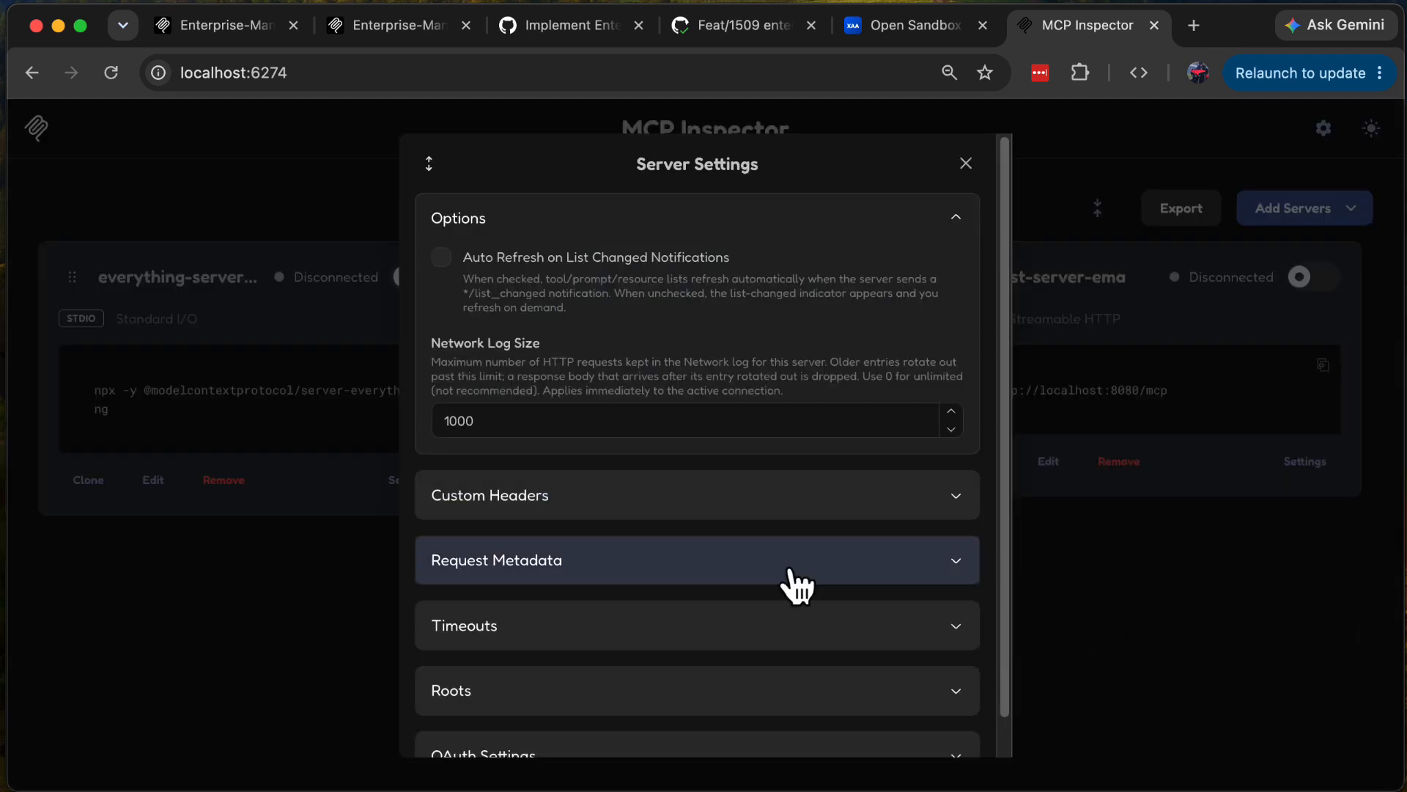
click(955, 228)
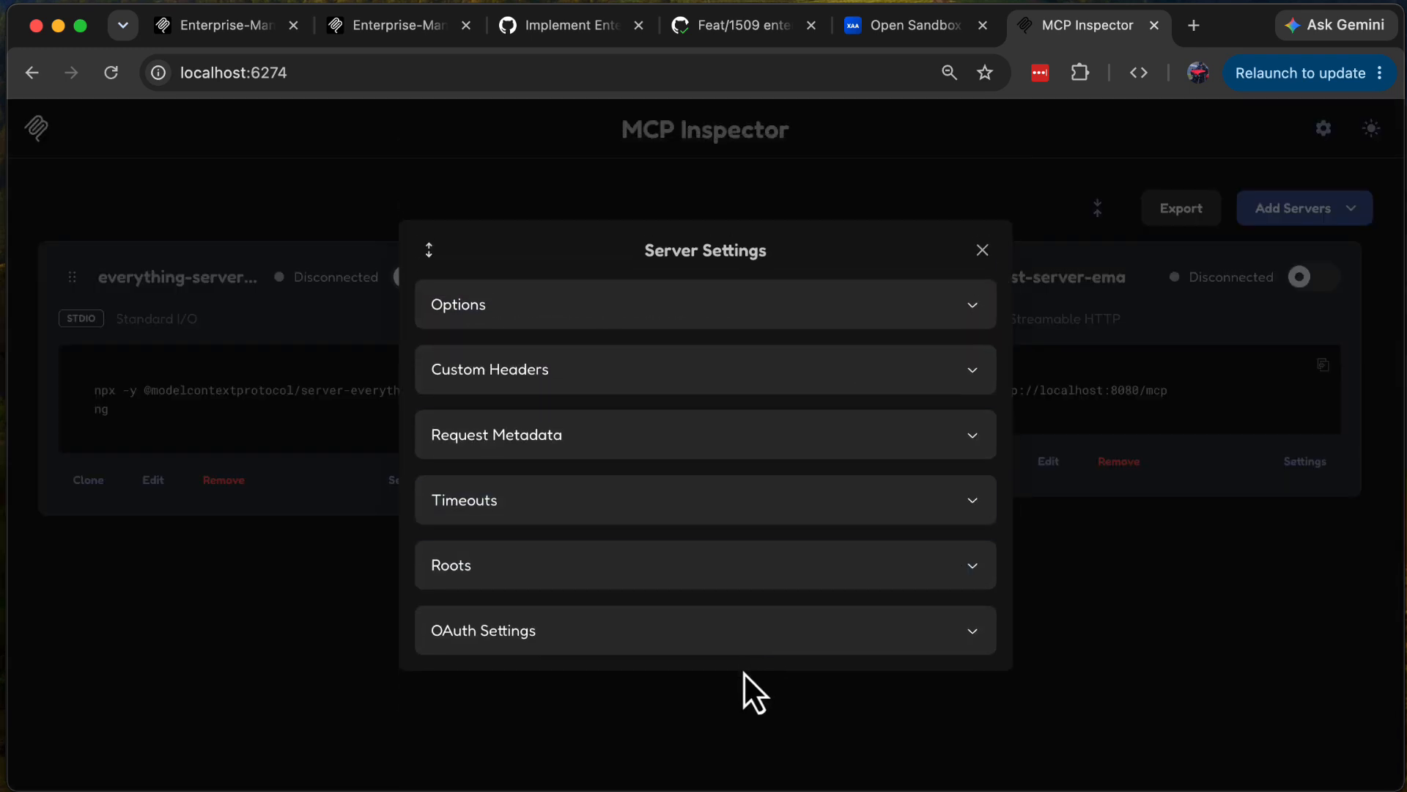
click(736, 631)
scroll(731, 641, down, 2)
scroll(732, 641, down, 1)
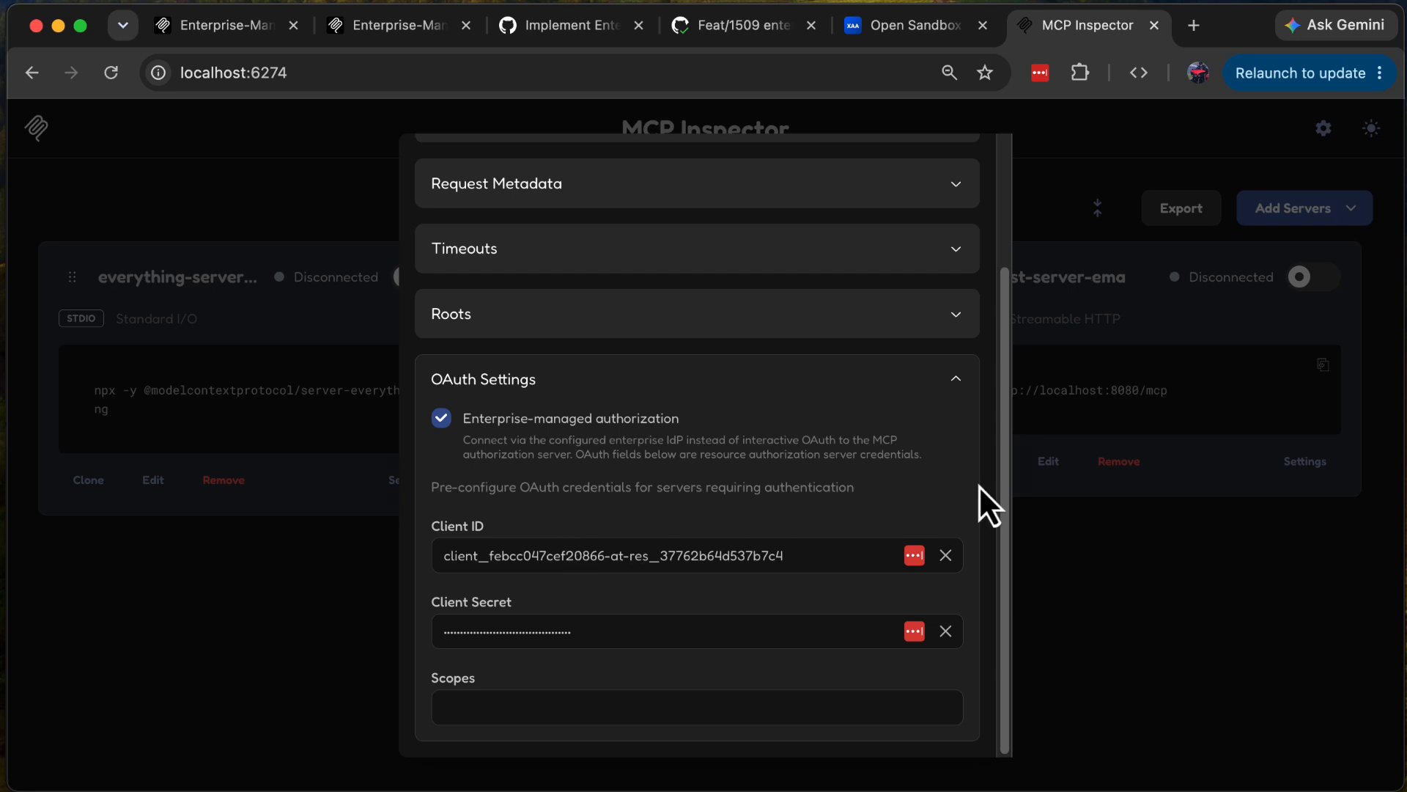
scroll(936, 459, up, 3)
click(966, 163)
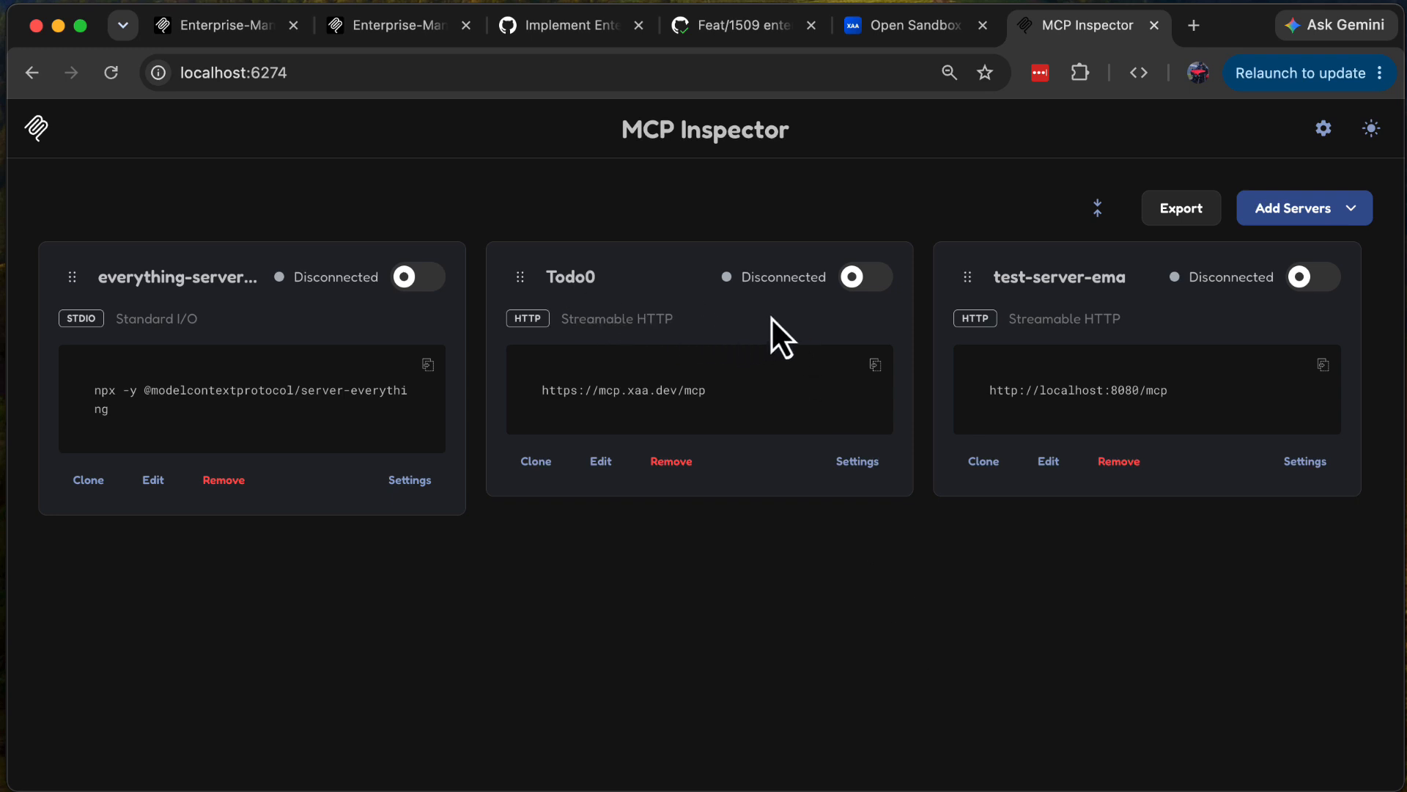
Step: Connect to the Todo0 server and allow the requested access at the IdenX identity provider
click(858, 280)
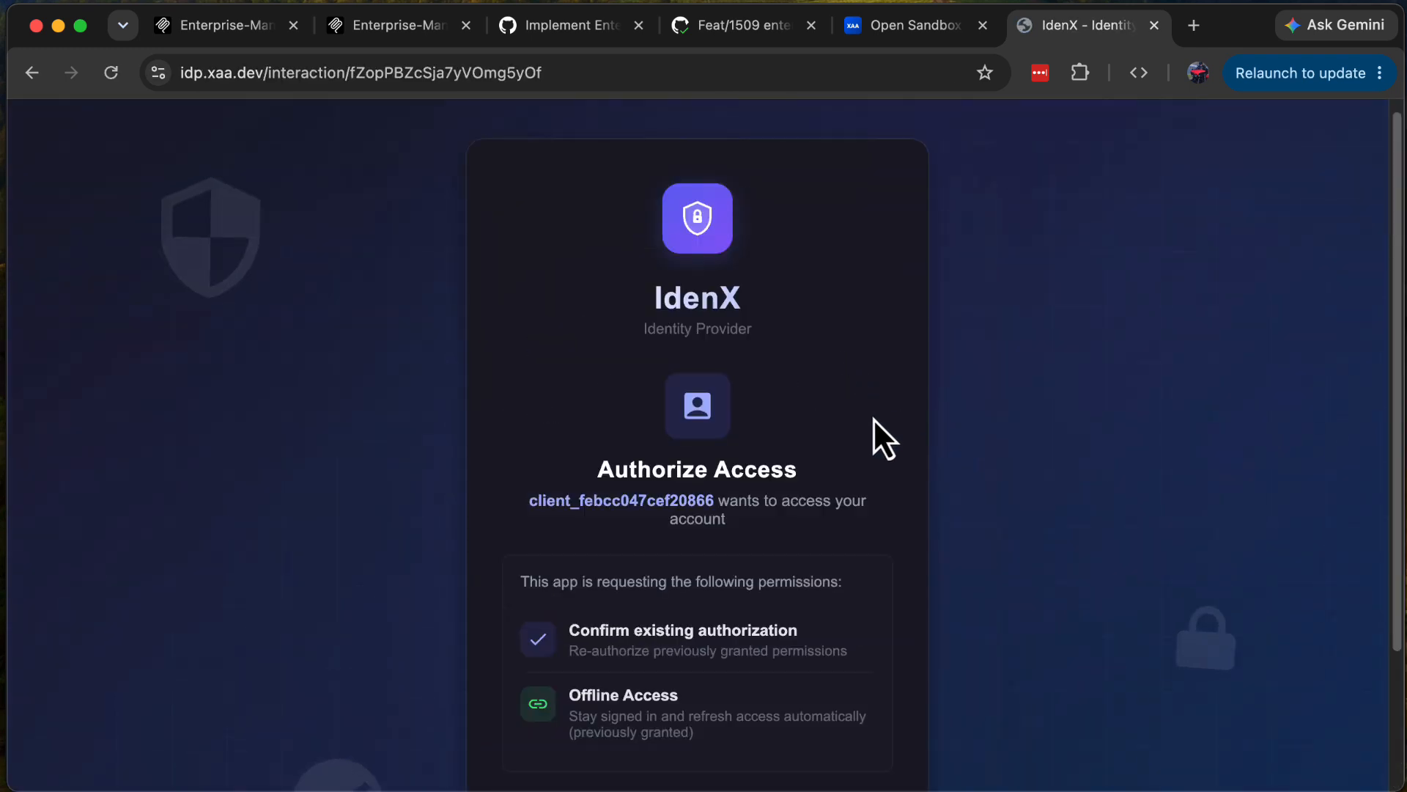
scroll(873, 418, down, 2)
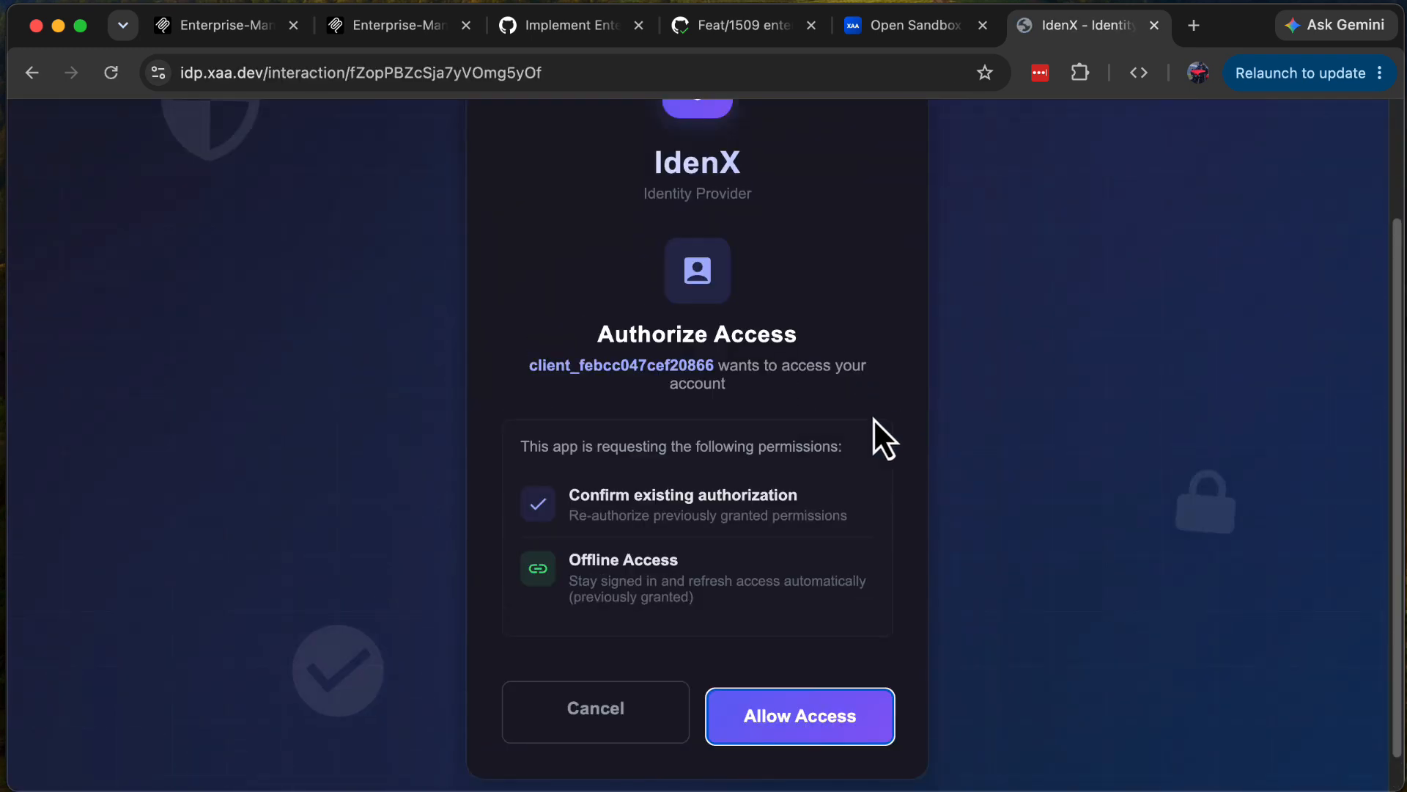
click(804, 737)
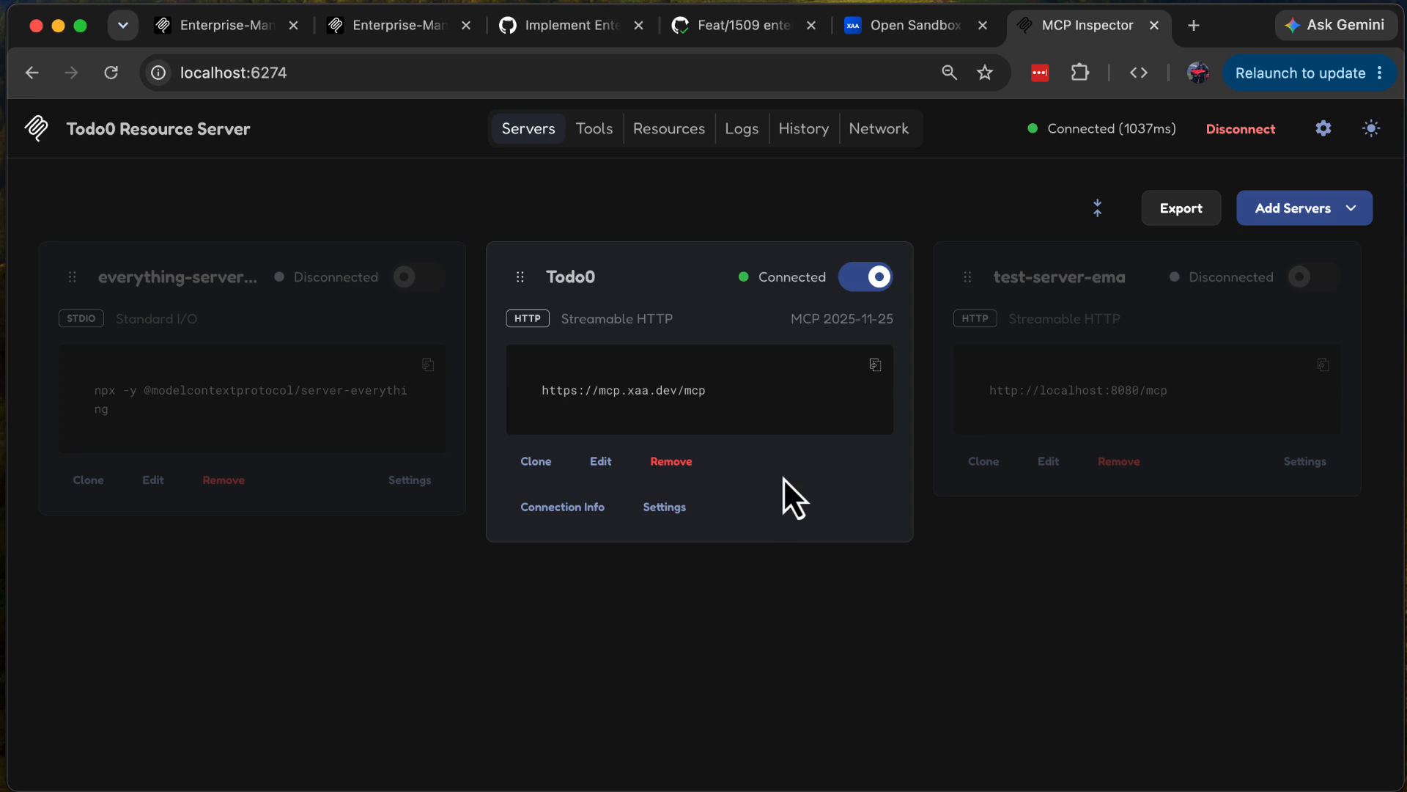
Step: Read the Todo0 server's resources for all todos, completed todos and incomplete todos
click(652, 133)
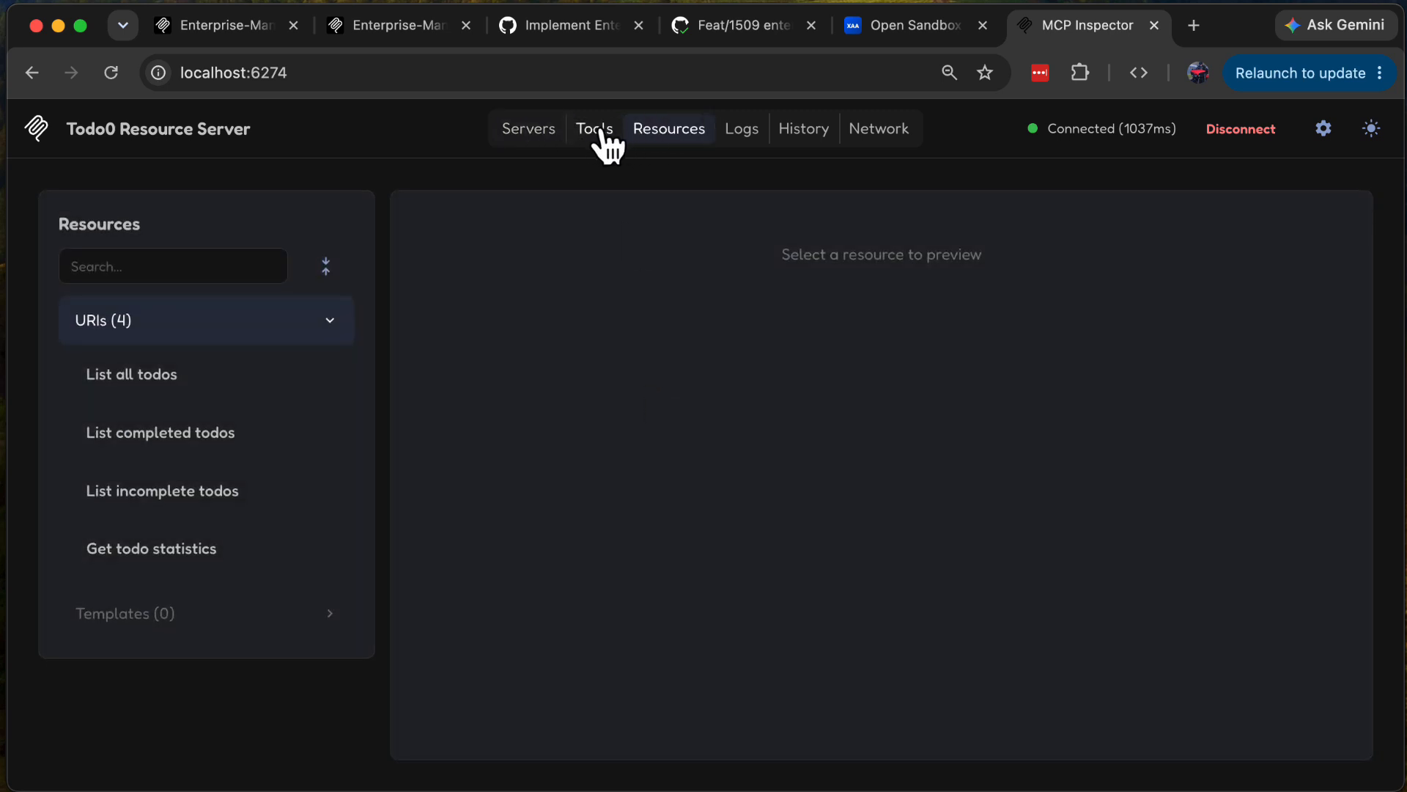
click(157, 372)
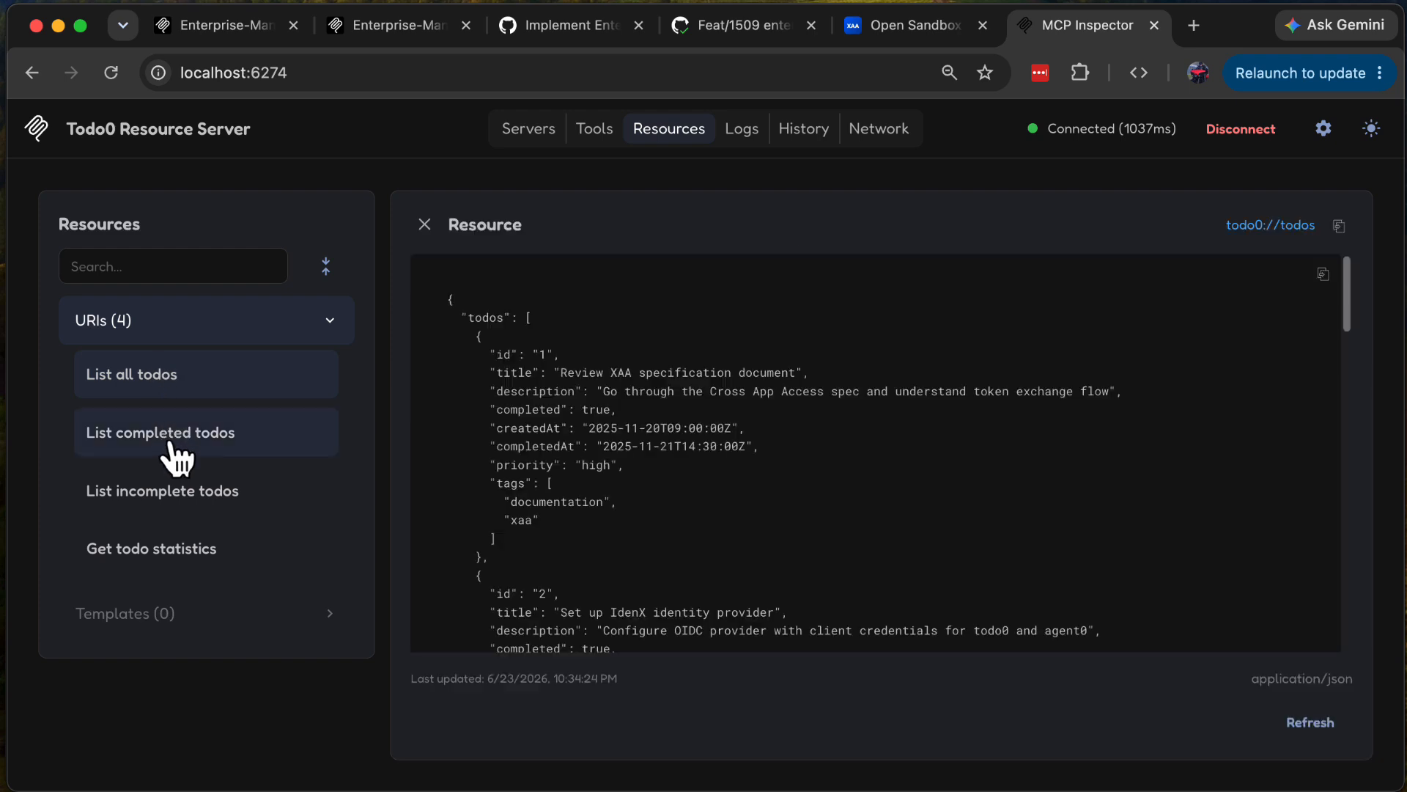
click(164, 438)
click(180, 490)
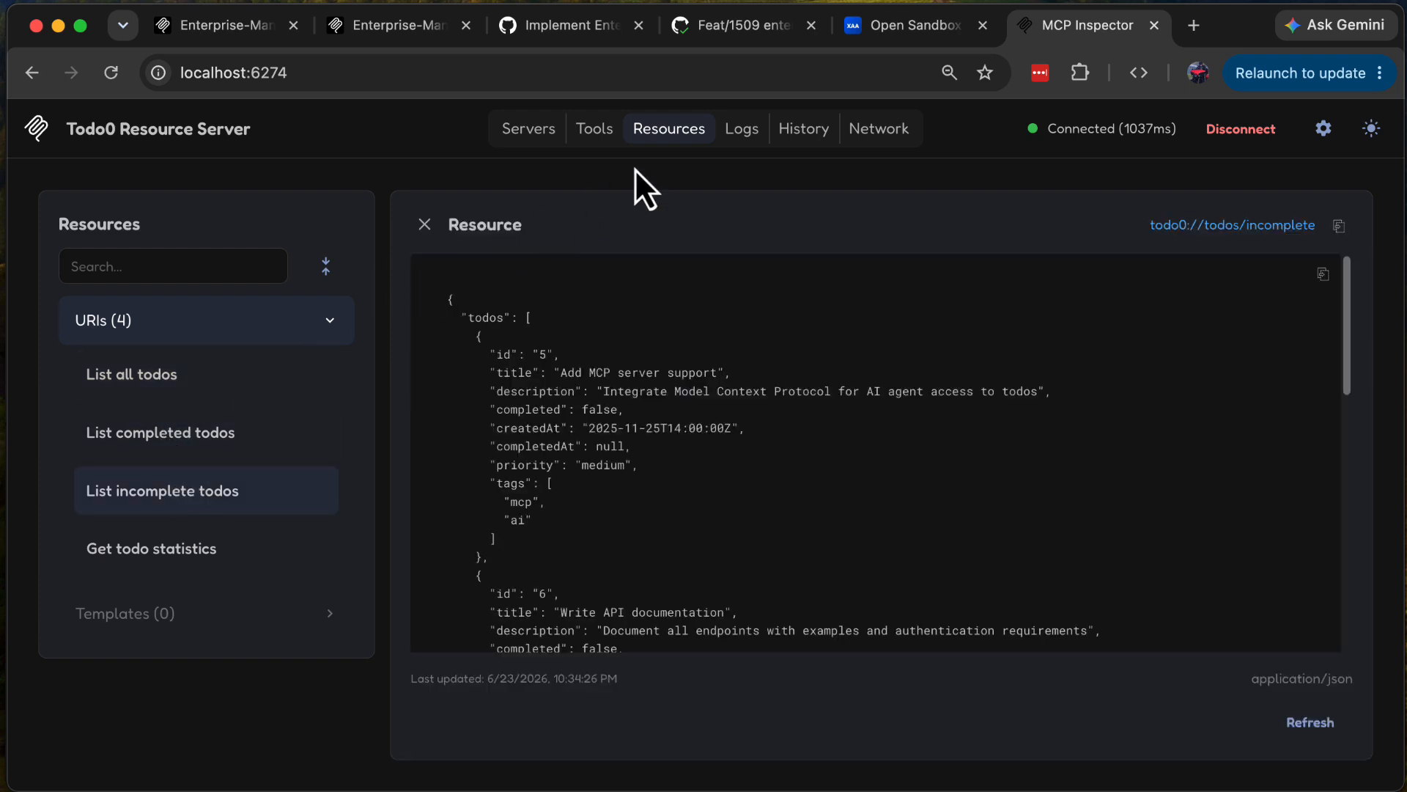
Step: Open the Todo0 server's connection info and examine its capabilities, OAuth details and access token
click(522, 132)
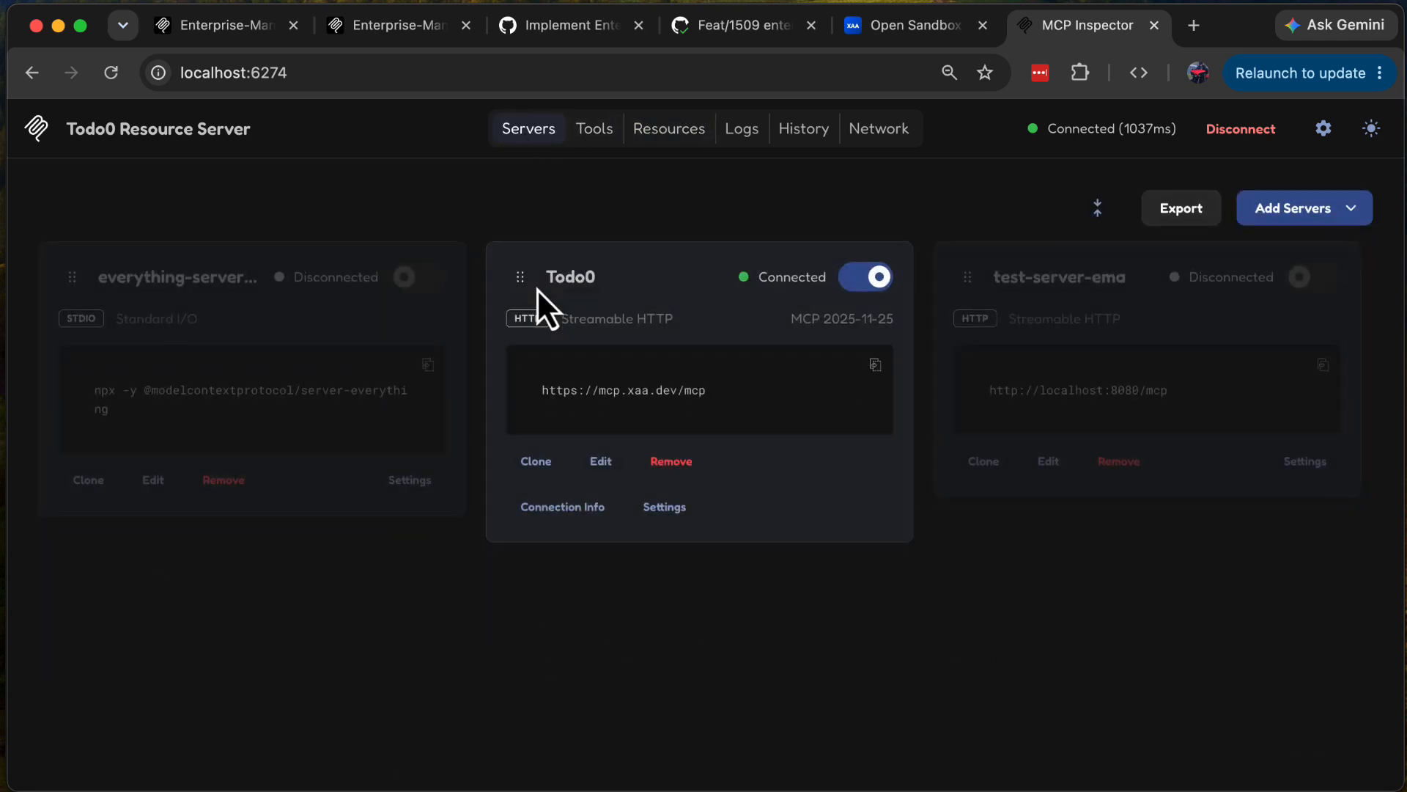
click(563, 507)
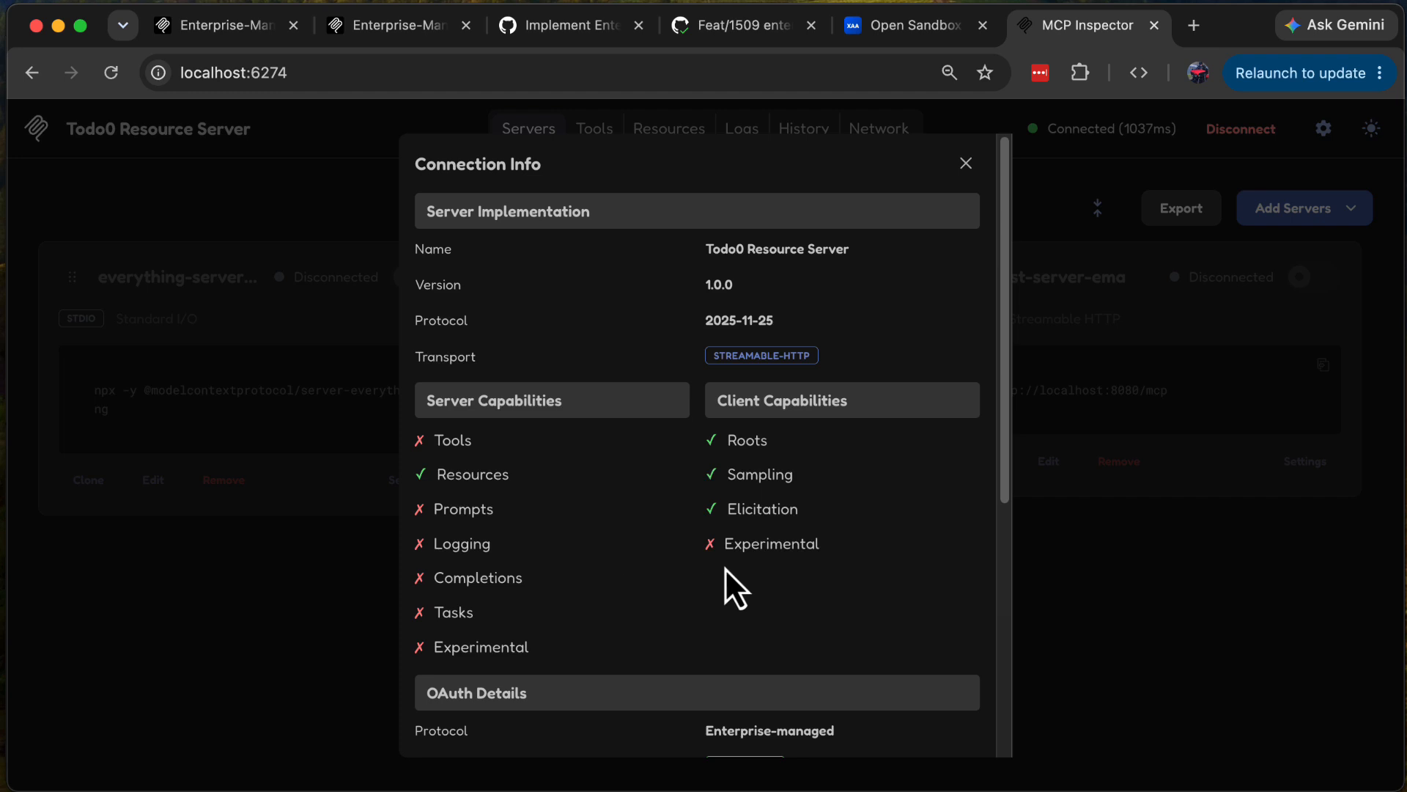
scroll(724, 567, down, 5)
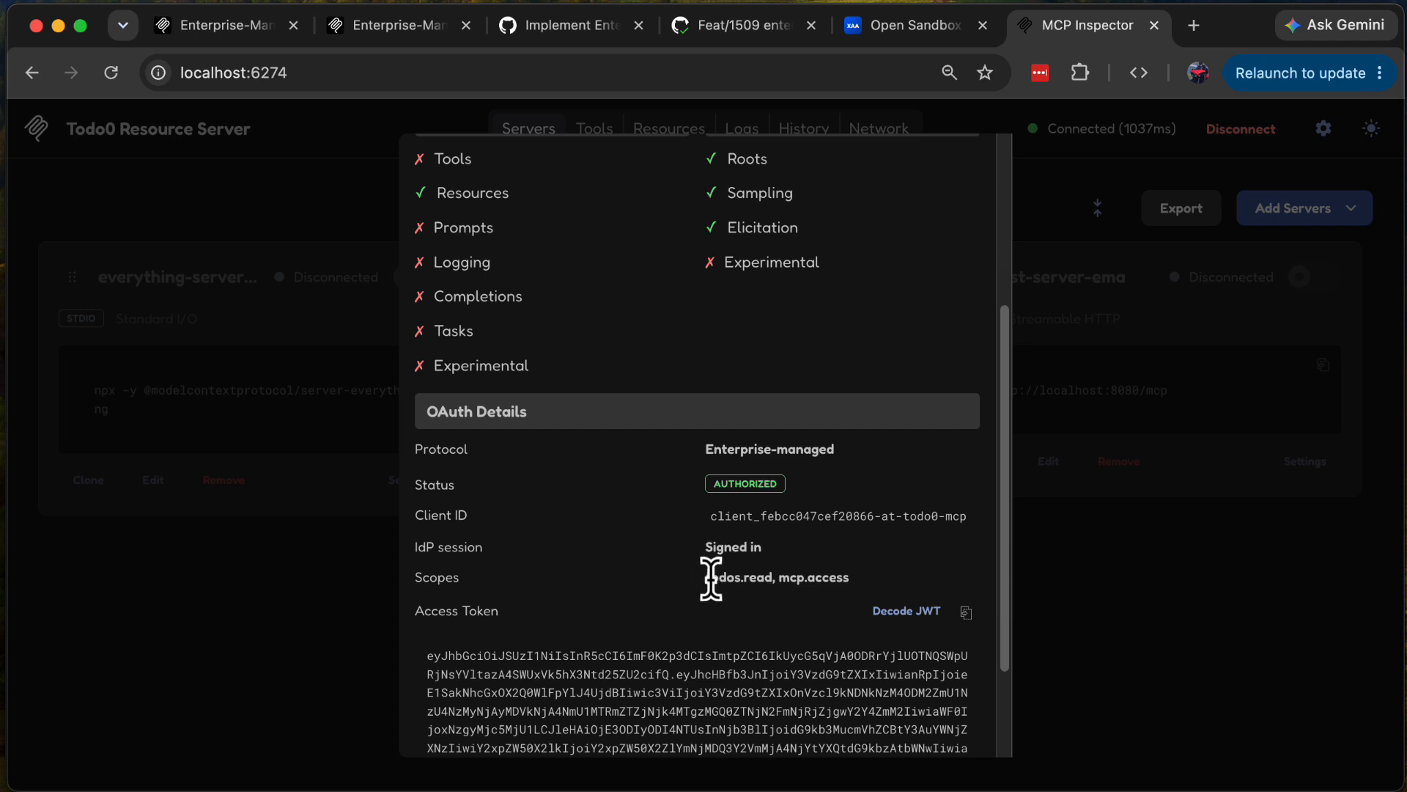
scroll(688, 617, down, 3)
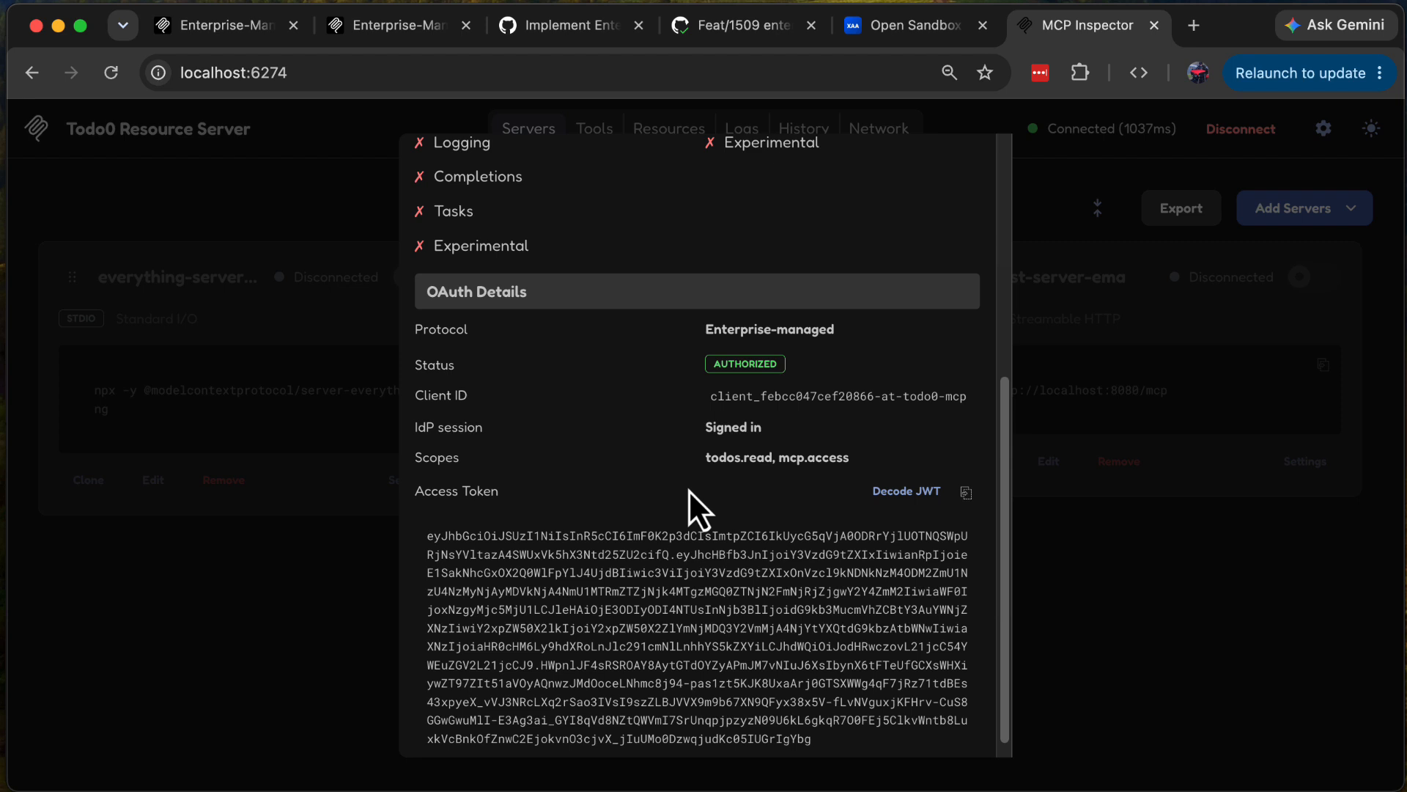
Step: Decode the Todo0 server's access token as a JWT, examine its header and payload, and close the connection info
click(907, 491)
scroll(659, 598, down, 3)
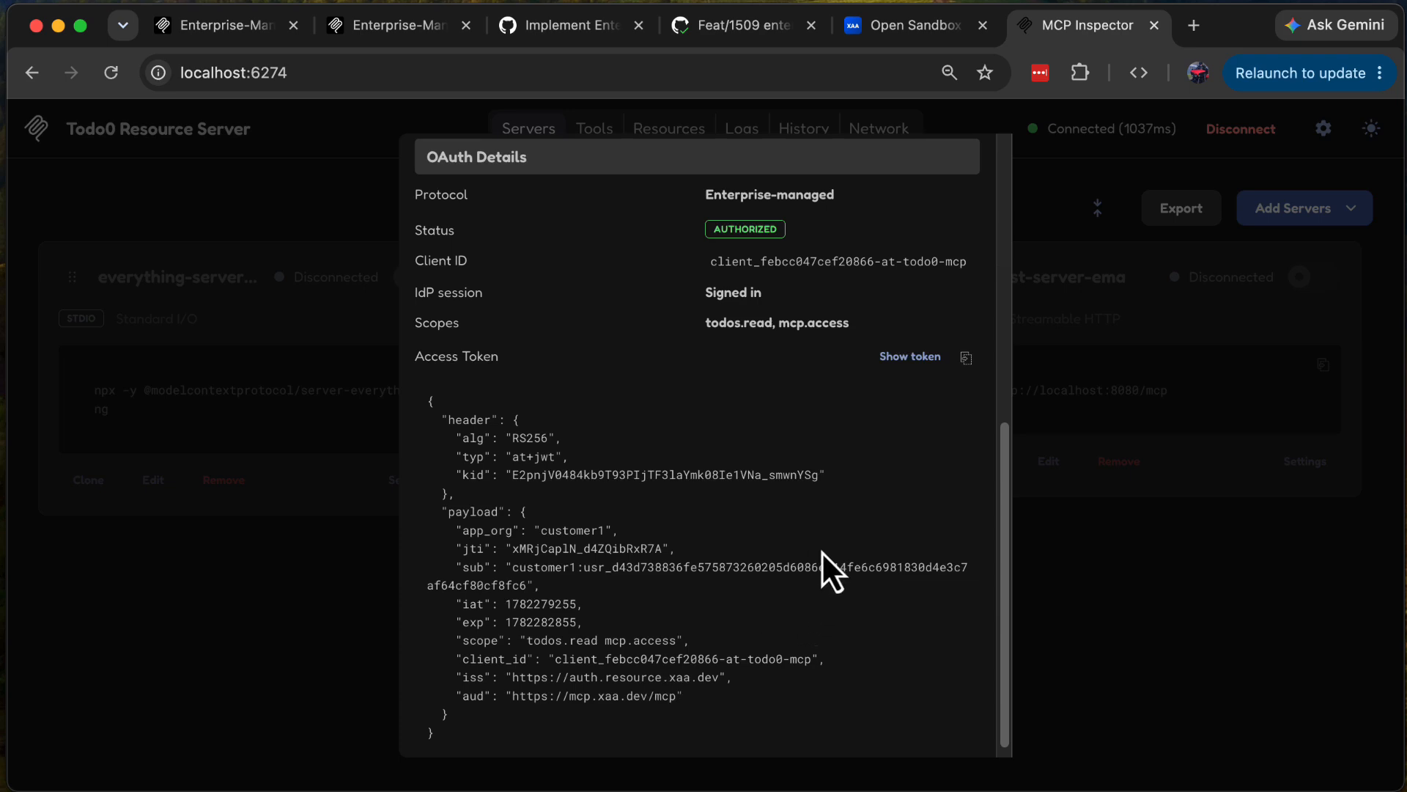
scroll(821, 551, up, 10)
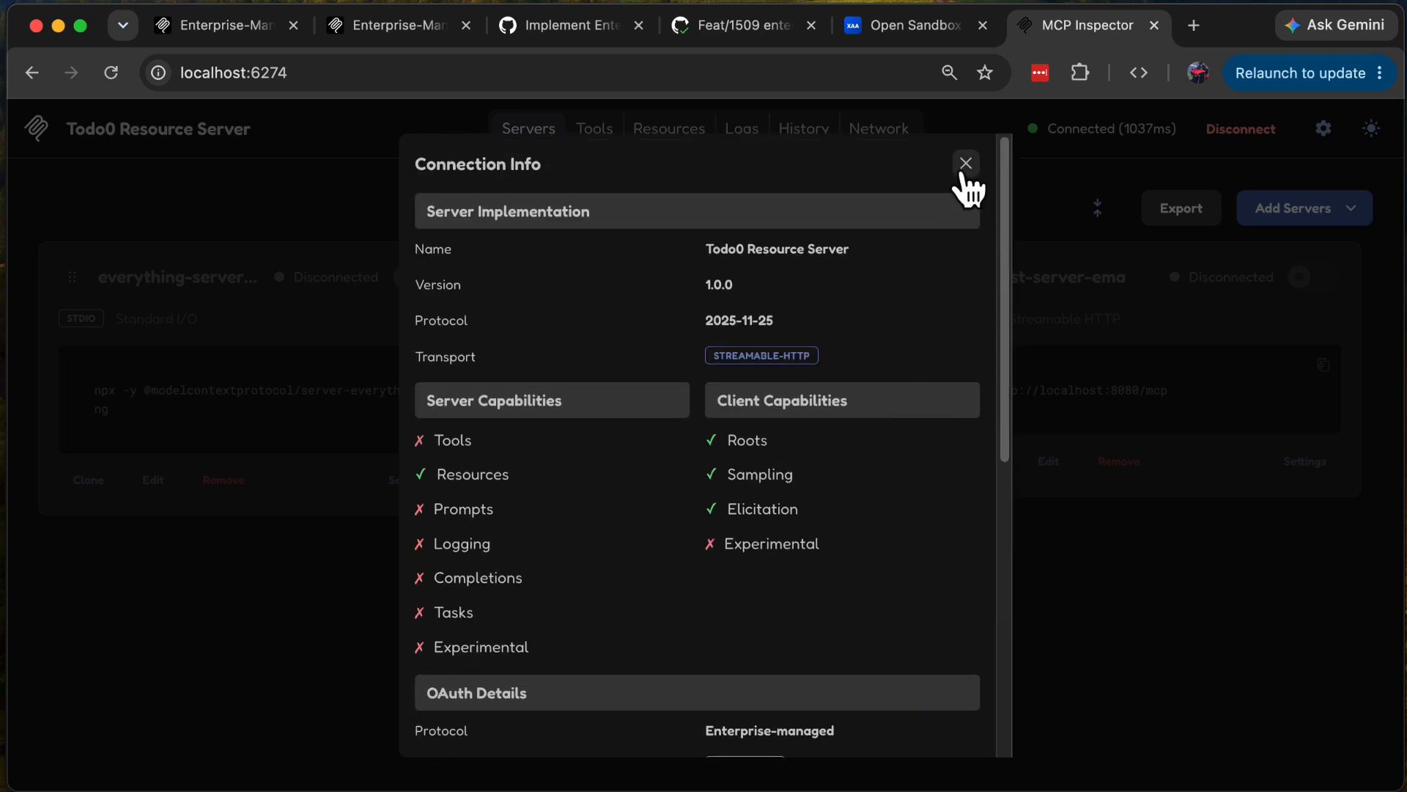
click(964, 167)
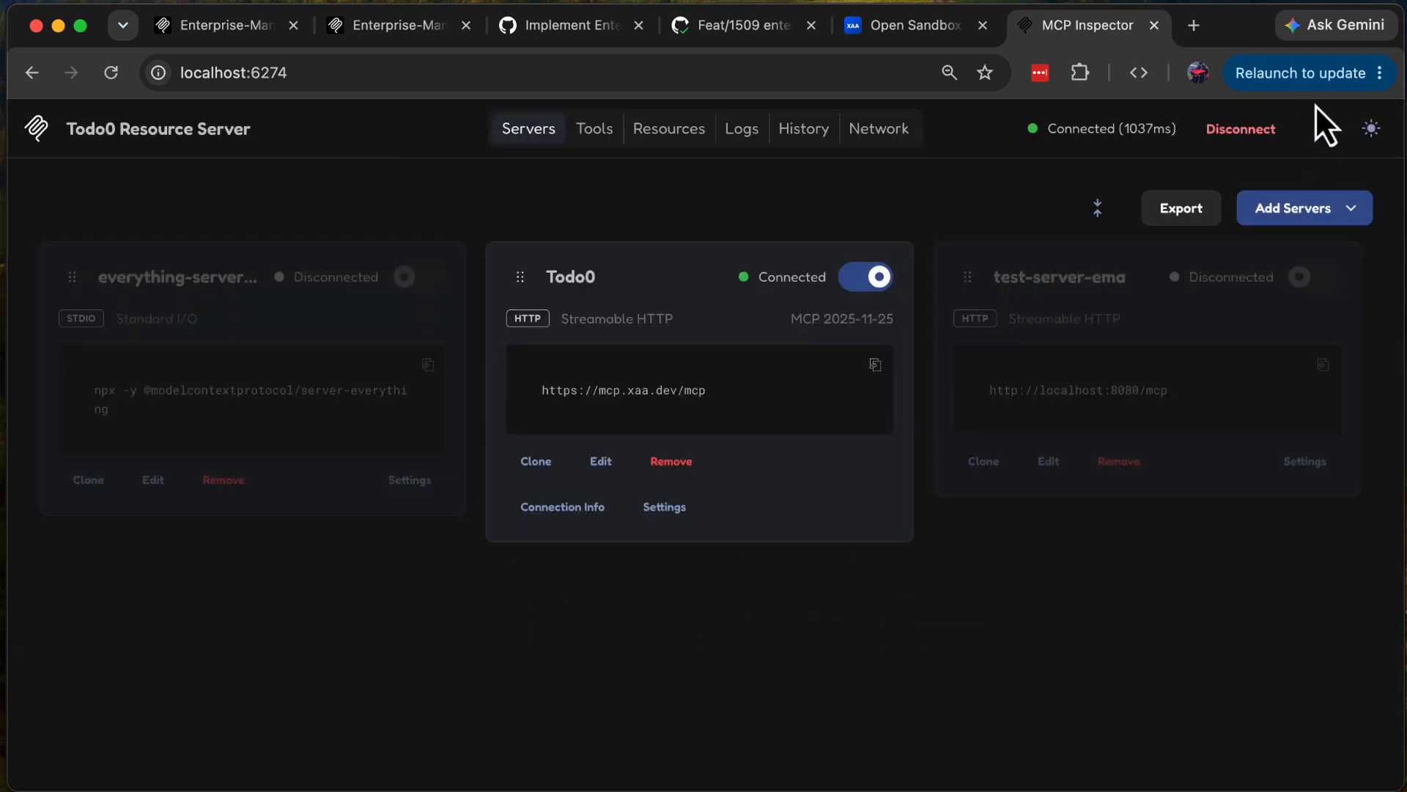
Step: Review the Enterprise-Managed Authorization client settings, including the issuer, client credentials and IdP sign-in status
click(1324, 130)
scroll(707, 613, down, 1)
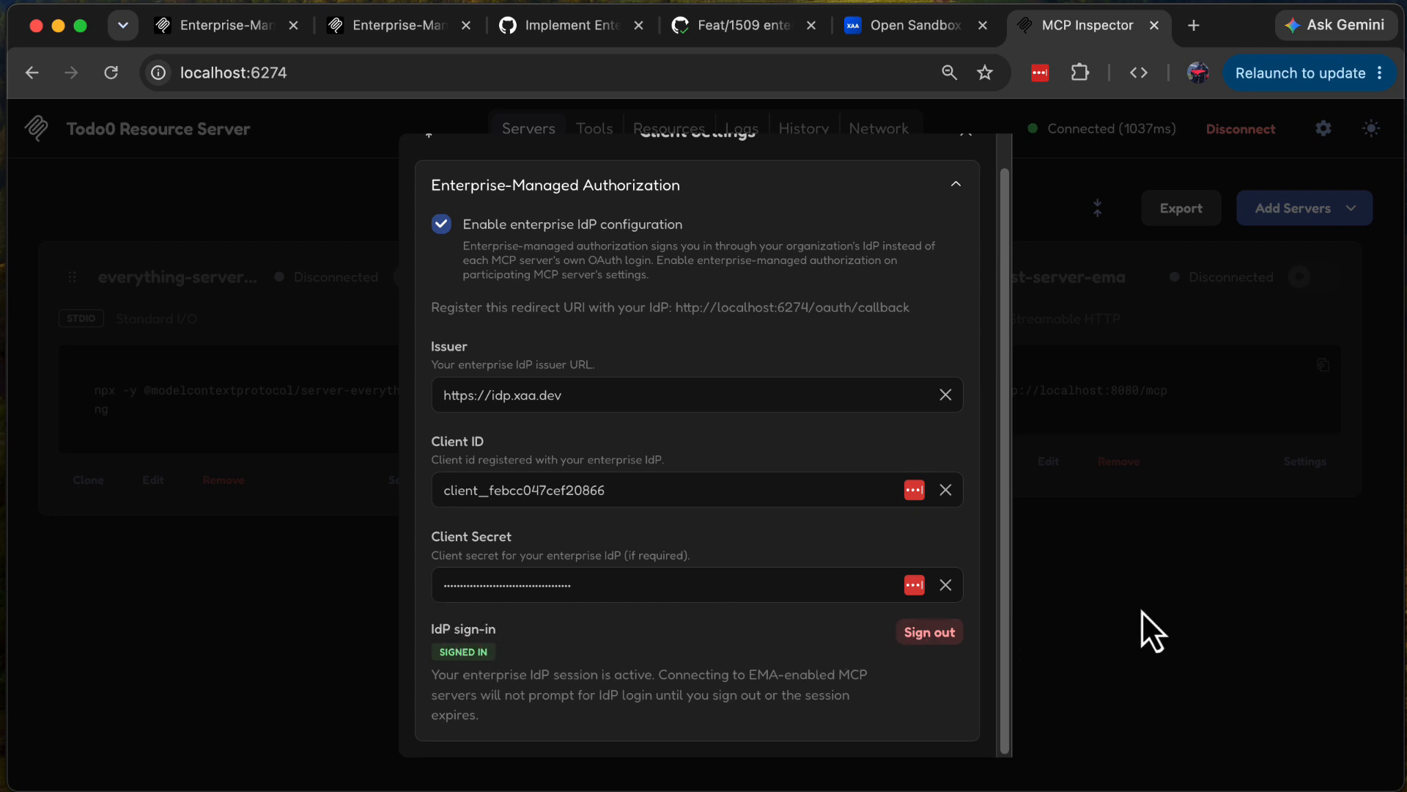
scroll(811, 361, up, 1)
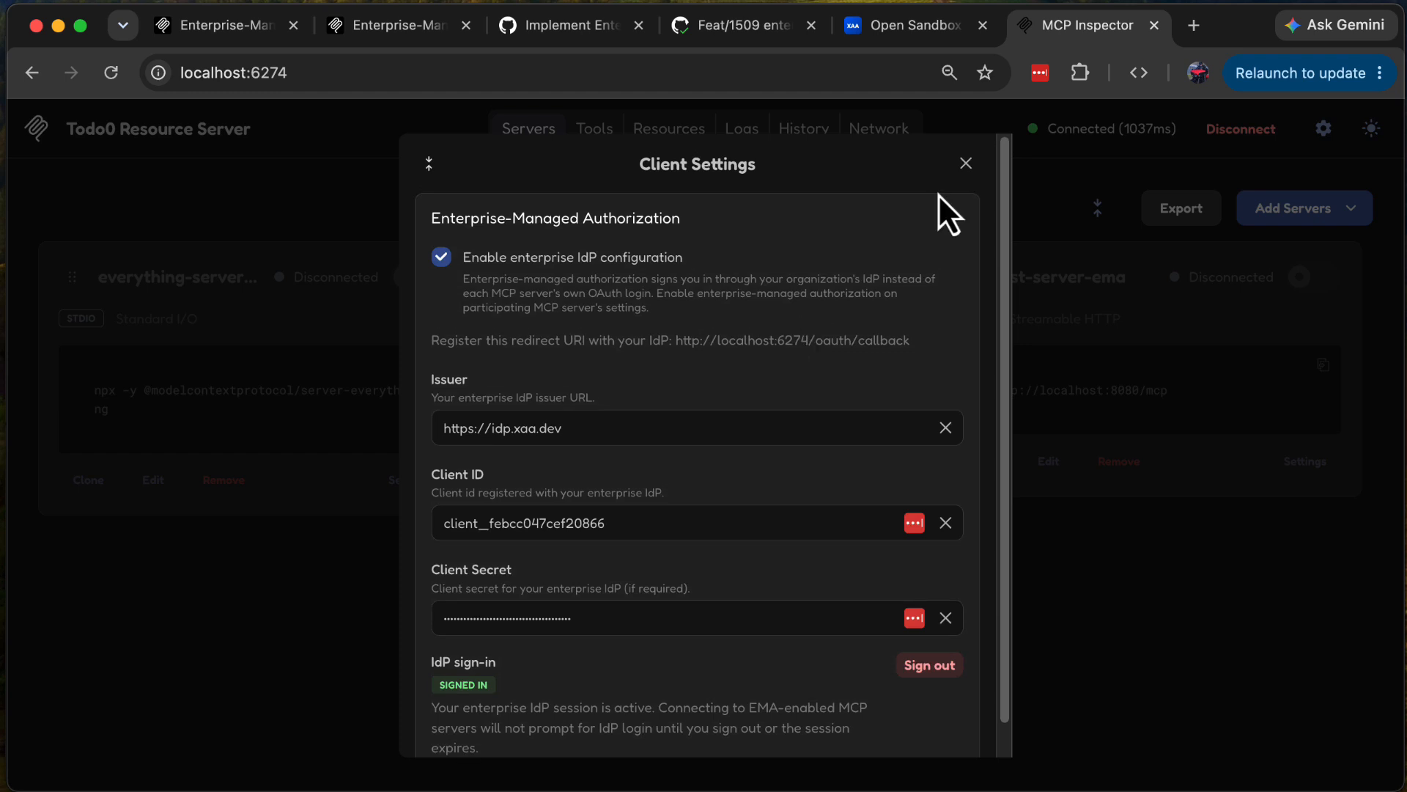
click(966, 164)
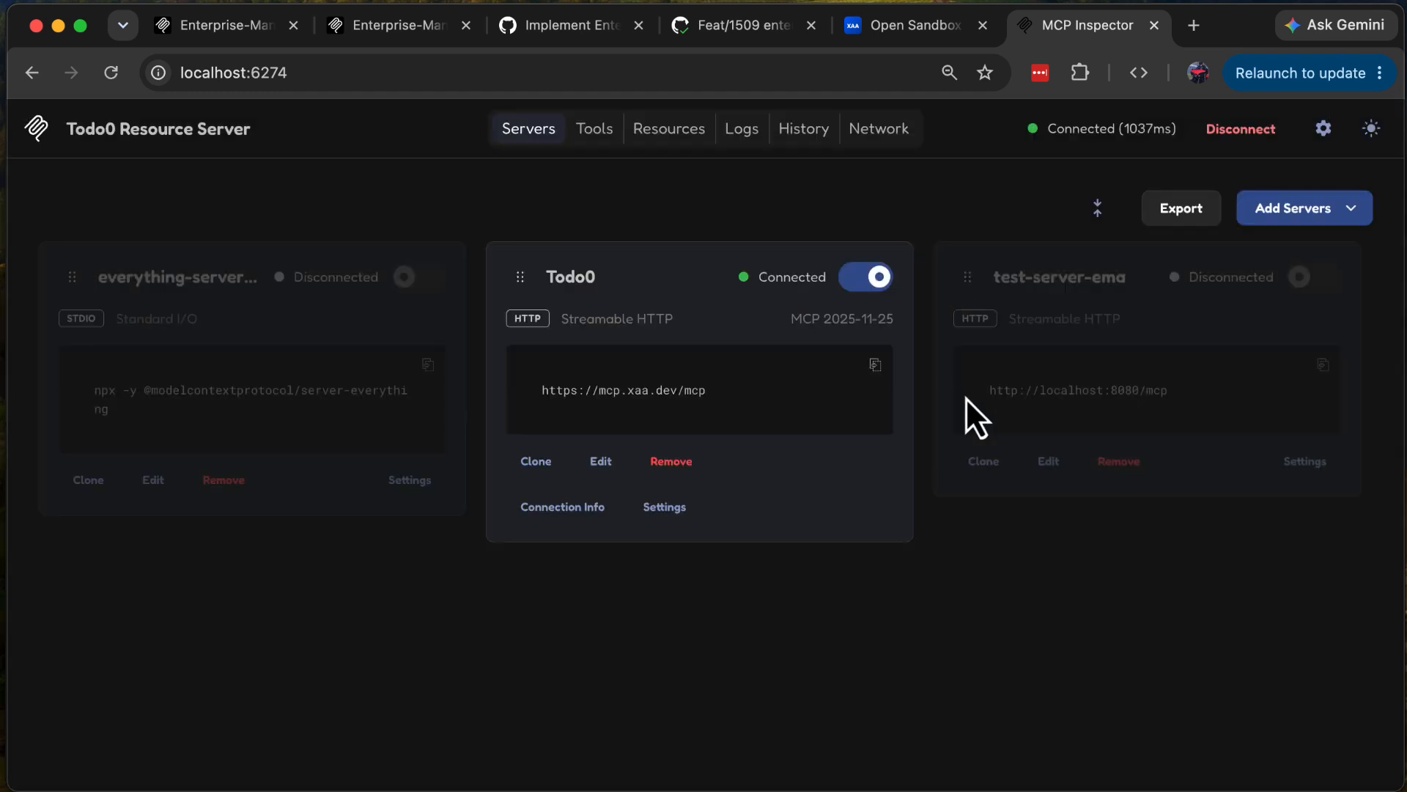
Step: Switch the connection from Todo0 to test-server-ema and execute its echo tool with the message "foo"
click(857, 278)
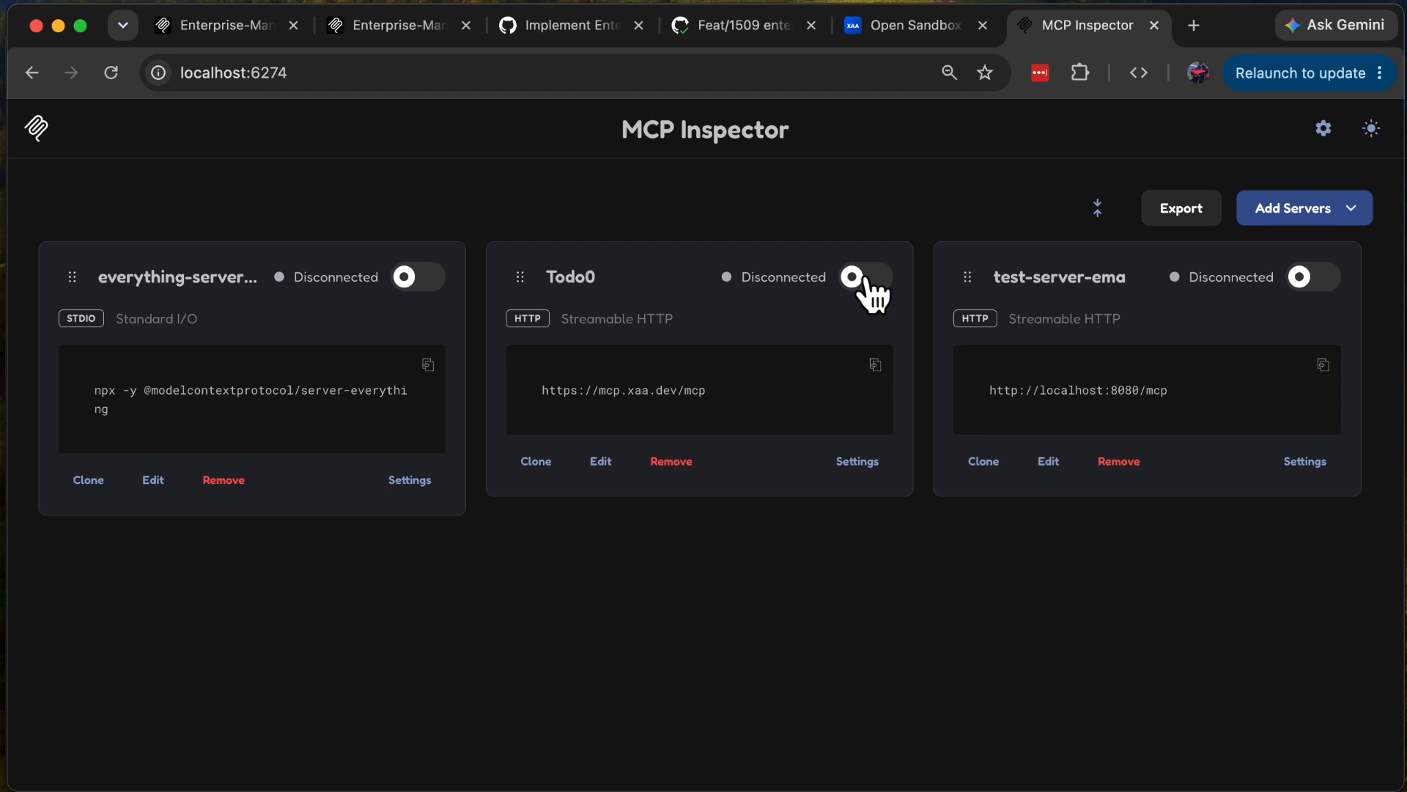
click(1318, 279)
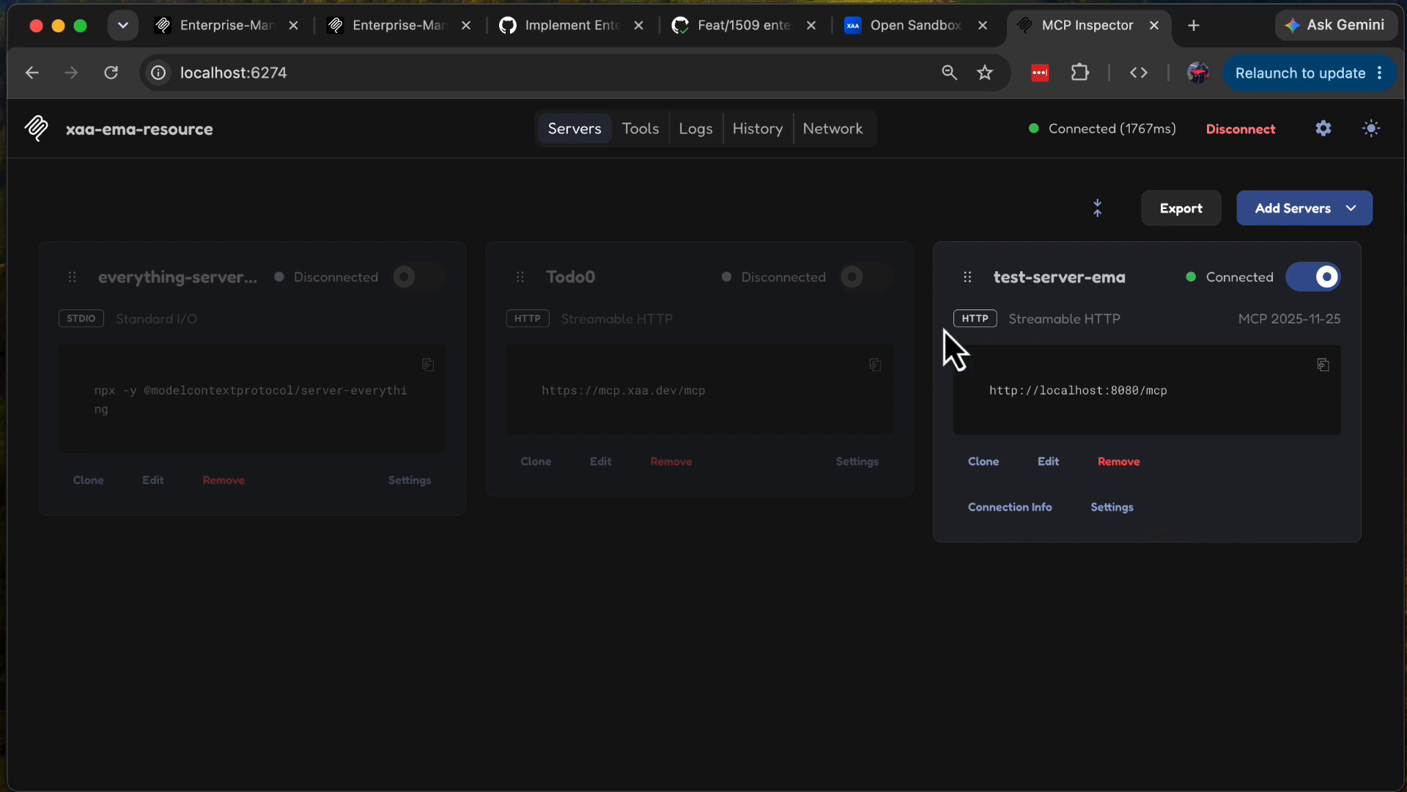
click(637, 134)
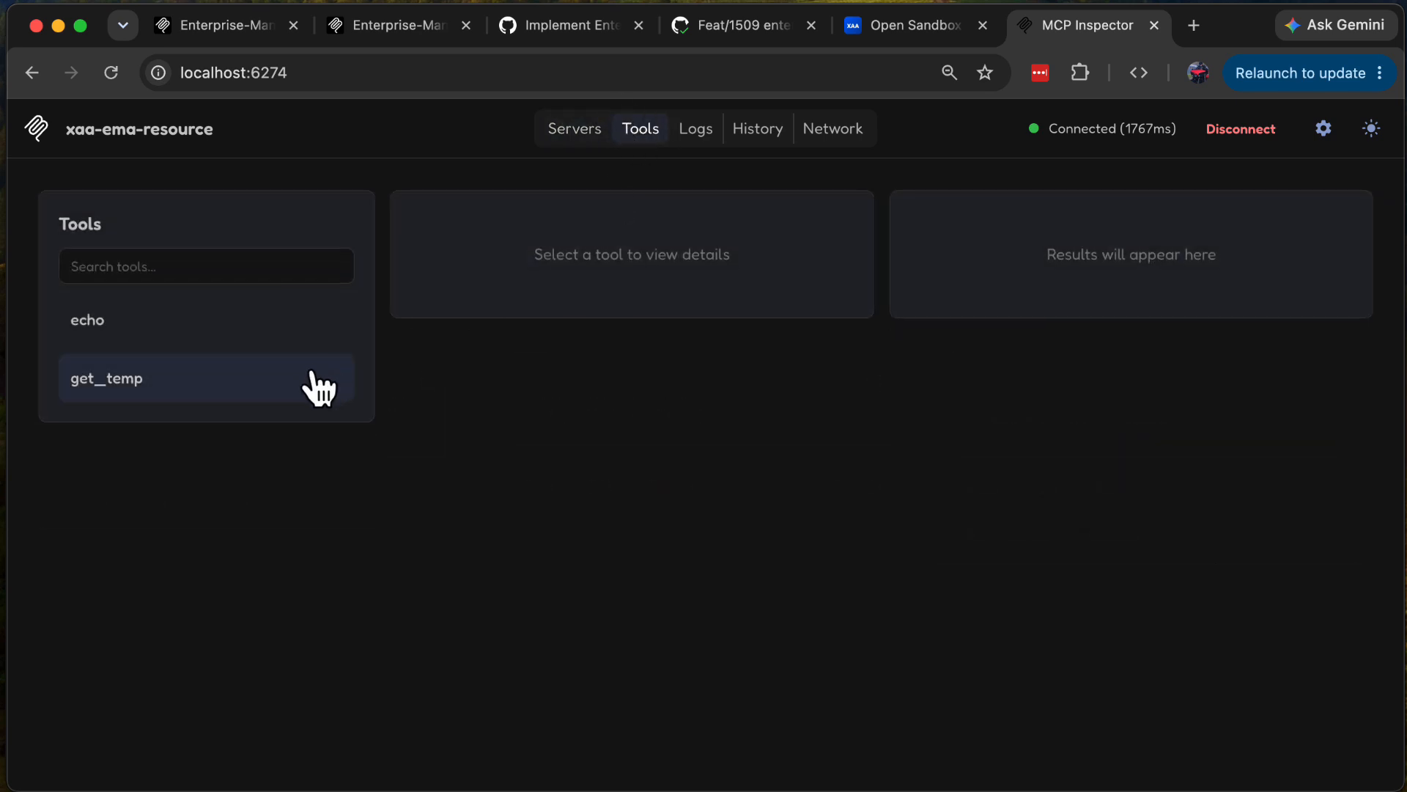
click(118, 328)
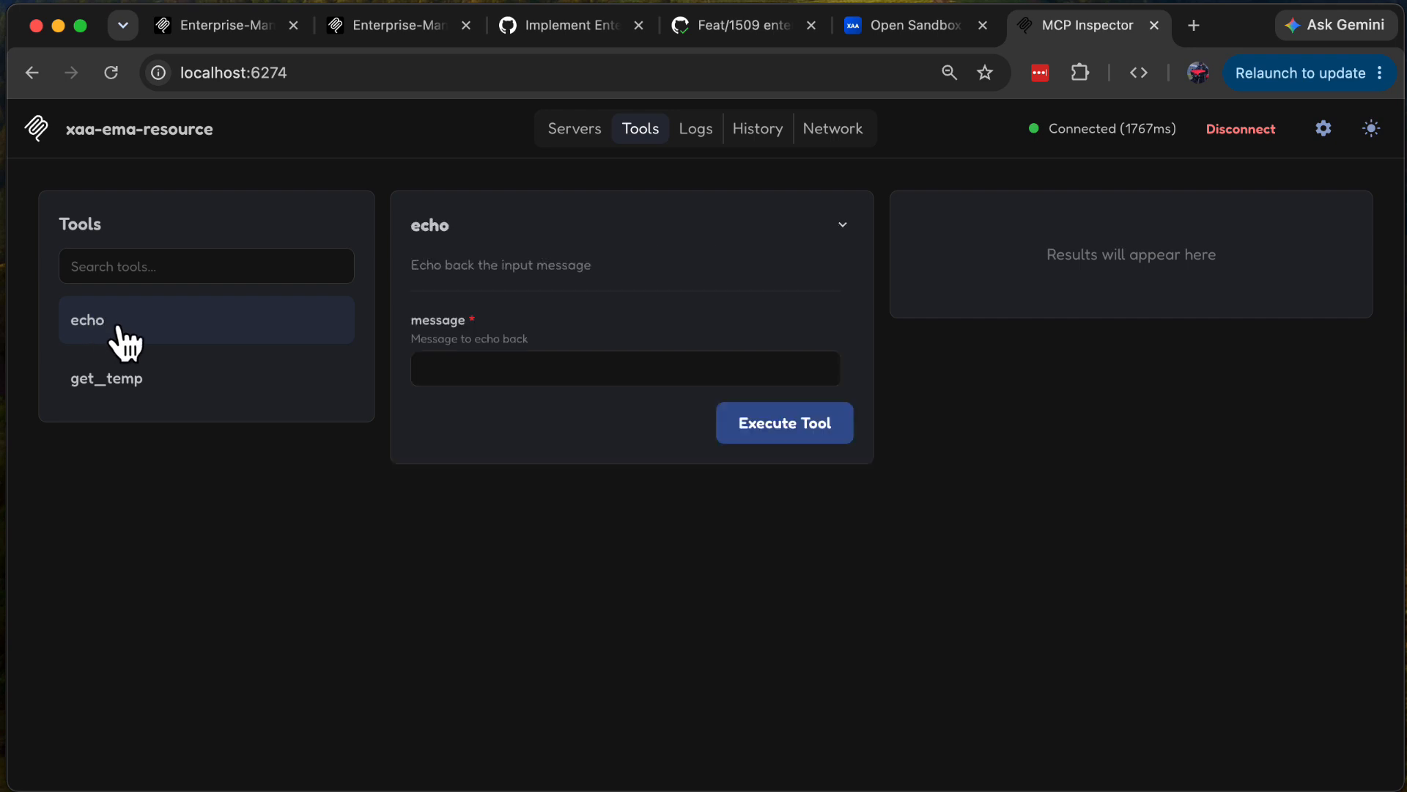
click(506, 366)
text(foo)
click(754, 425)
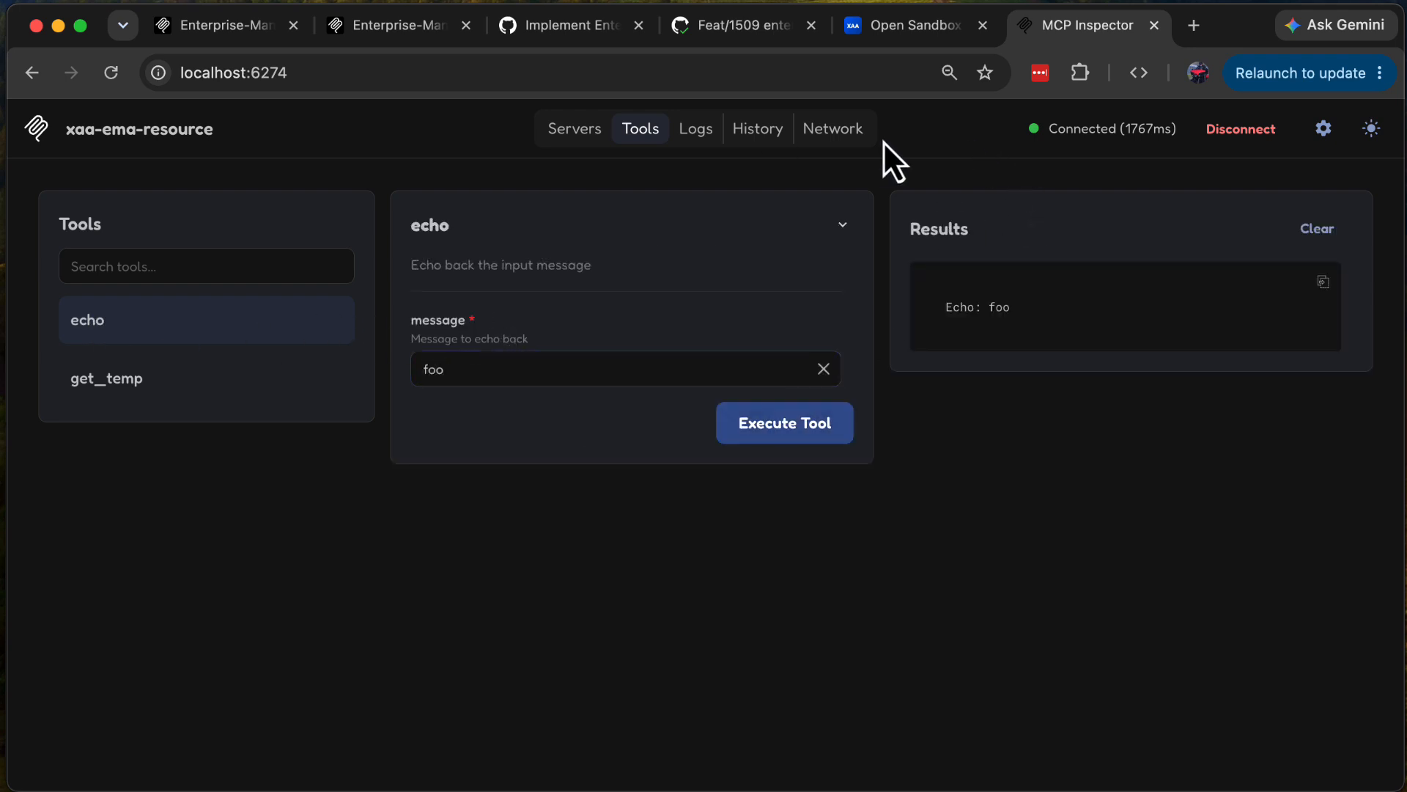
Step: Examine test-server-ema's connection info, including its capabilities, OAuth details and the decoded JWT access token
click(580, 133)
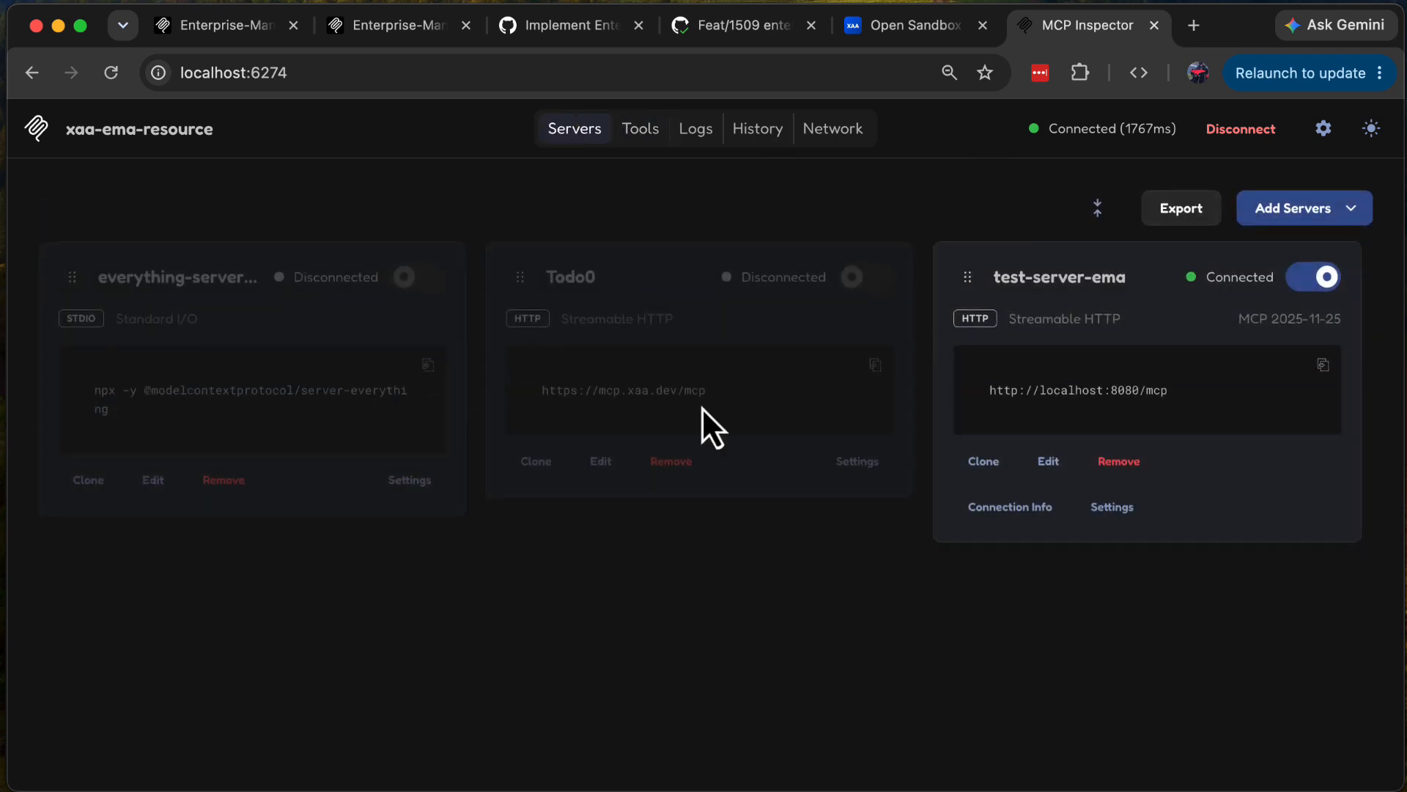
click(1023, 511)
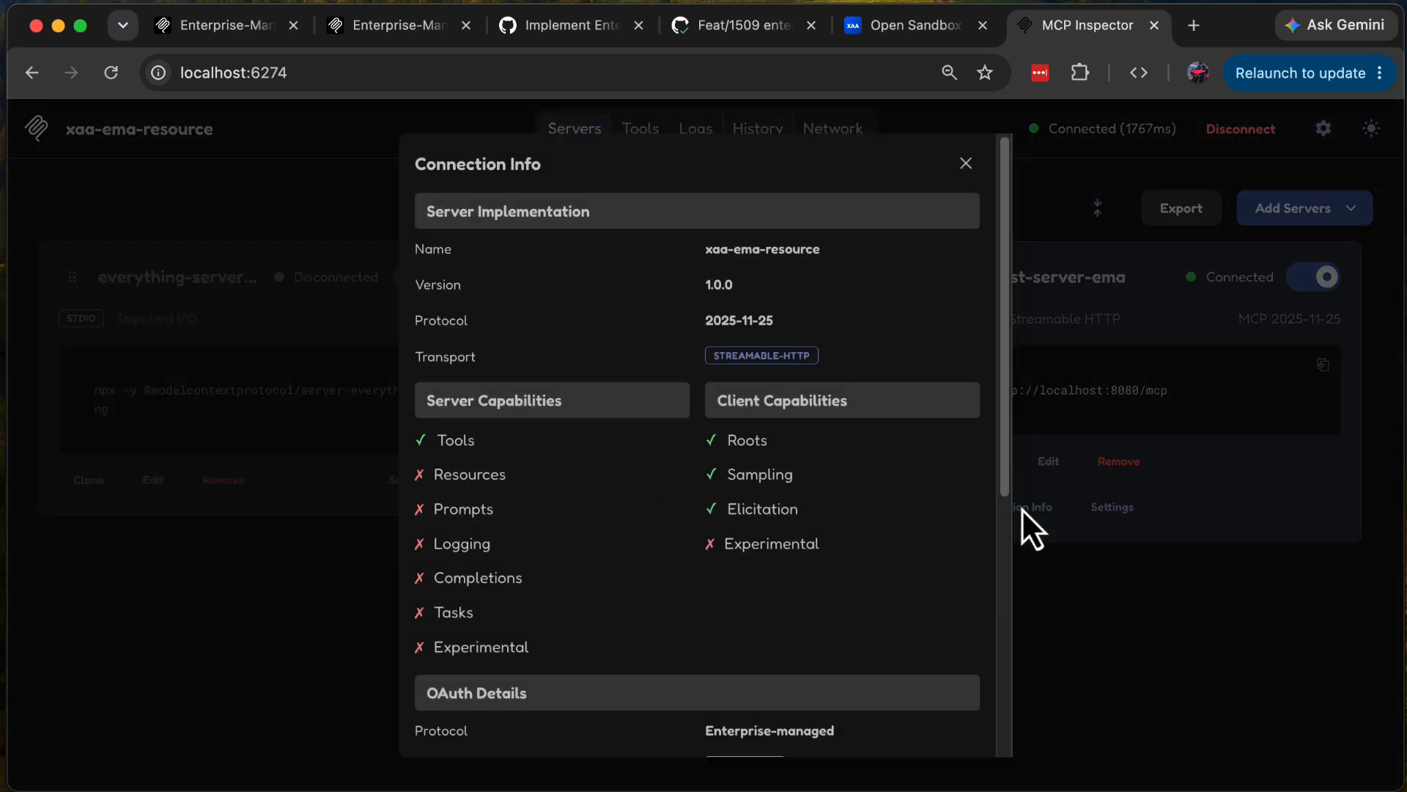
scroll(820, 484, down, 1)
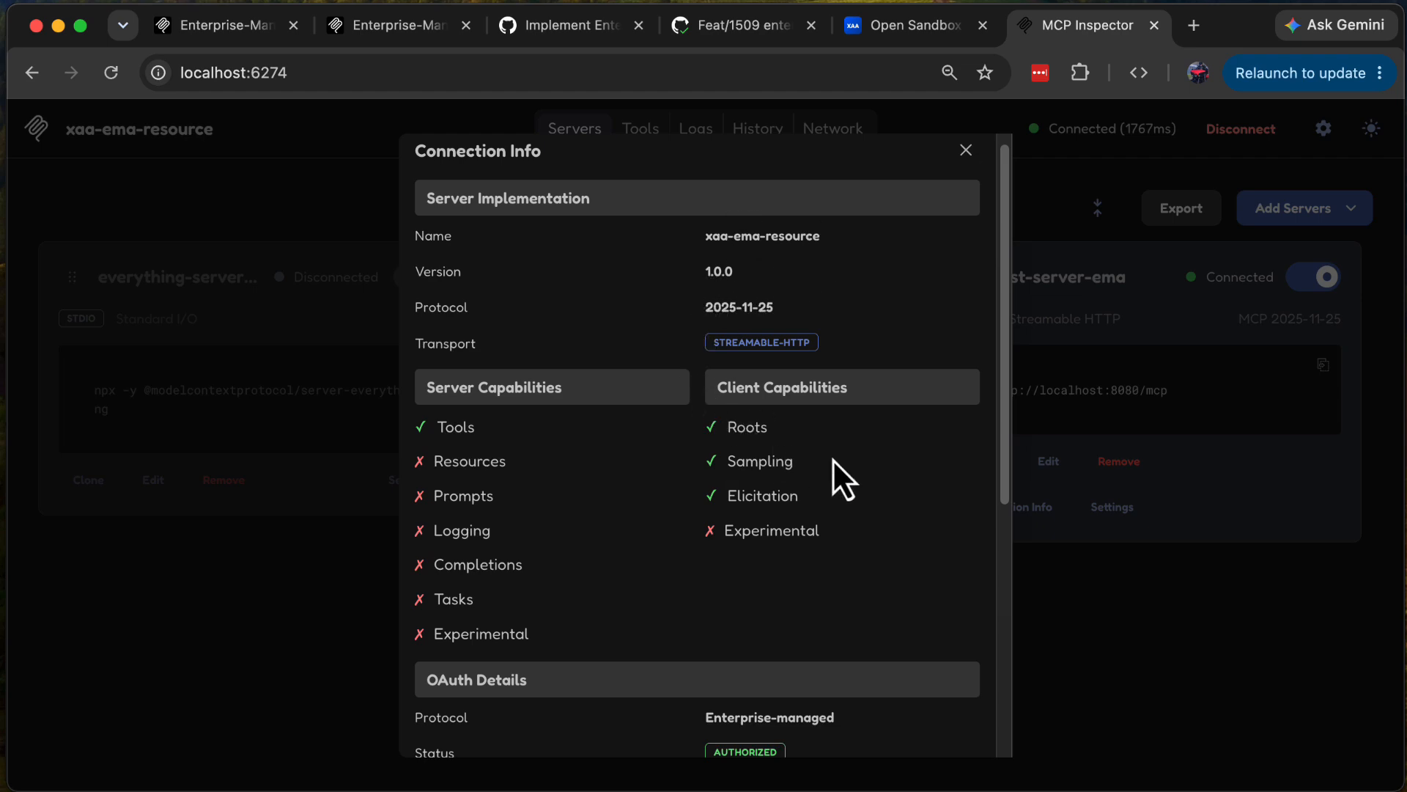
scroll(832, 458, down, 5)
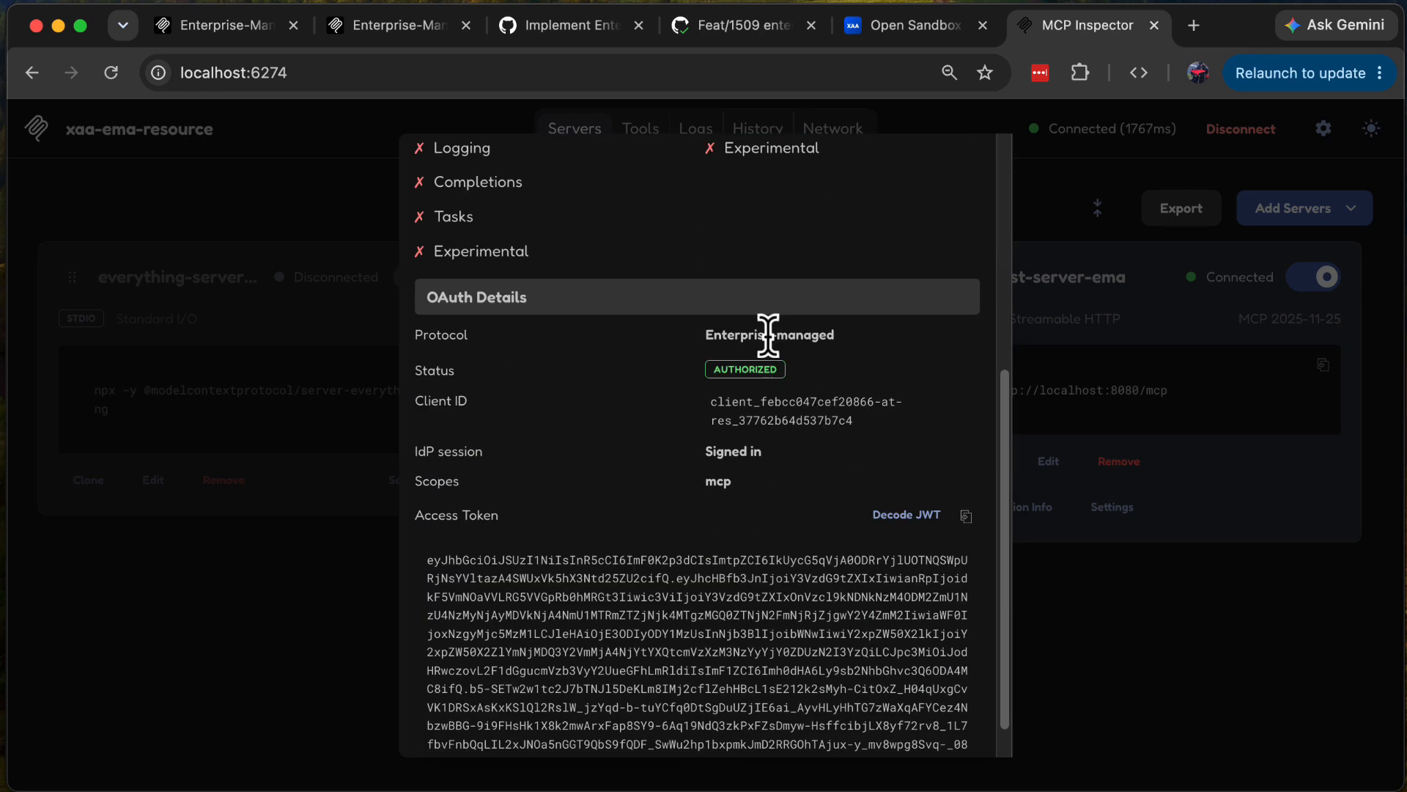
click(908, 517)
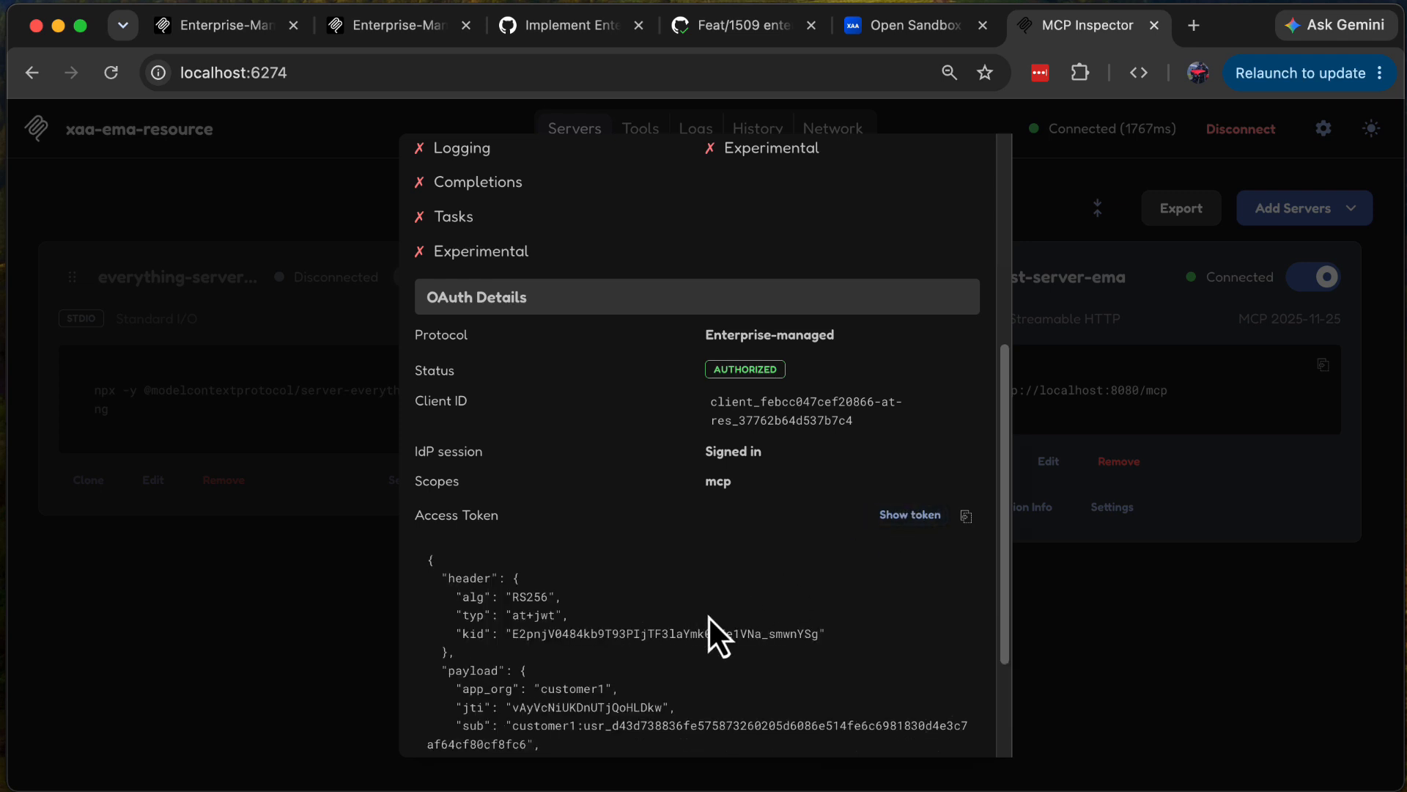
scroll(708, 616, down, 2)
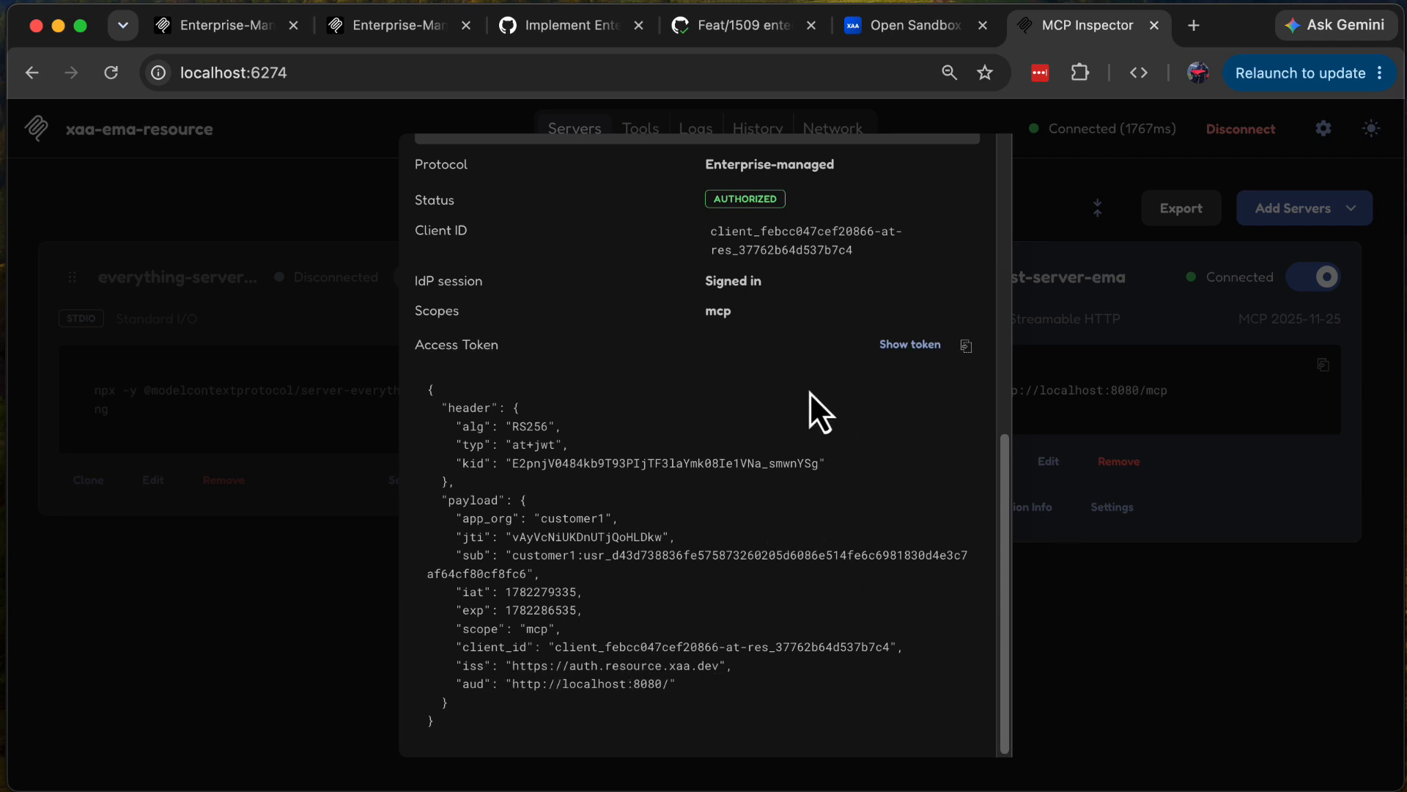
scroll(809, 391, up, 8)
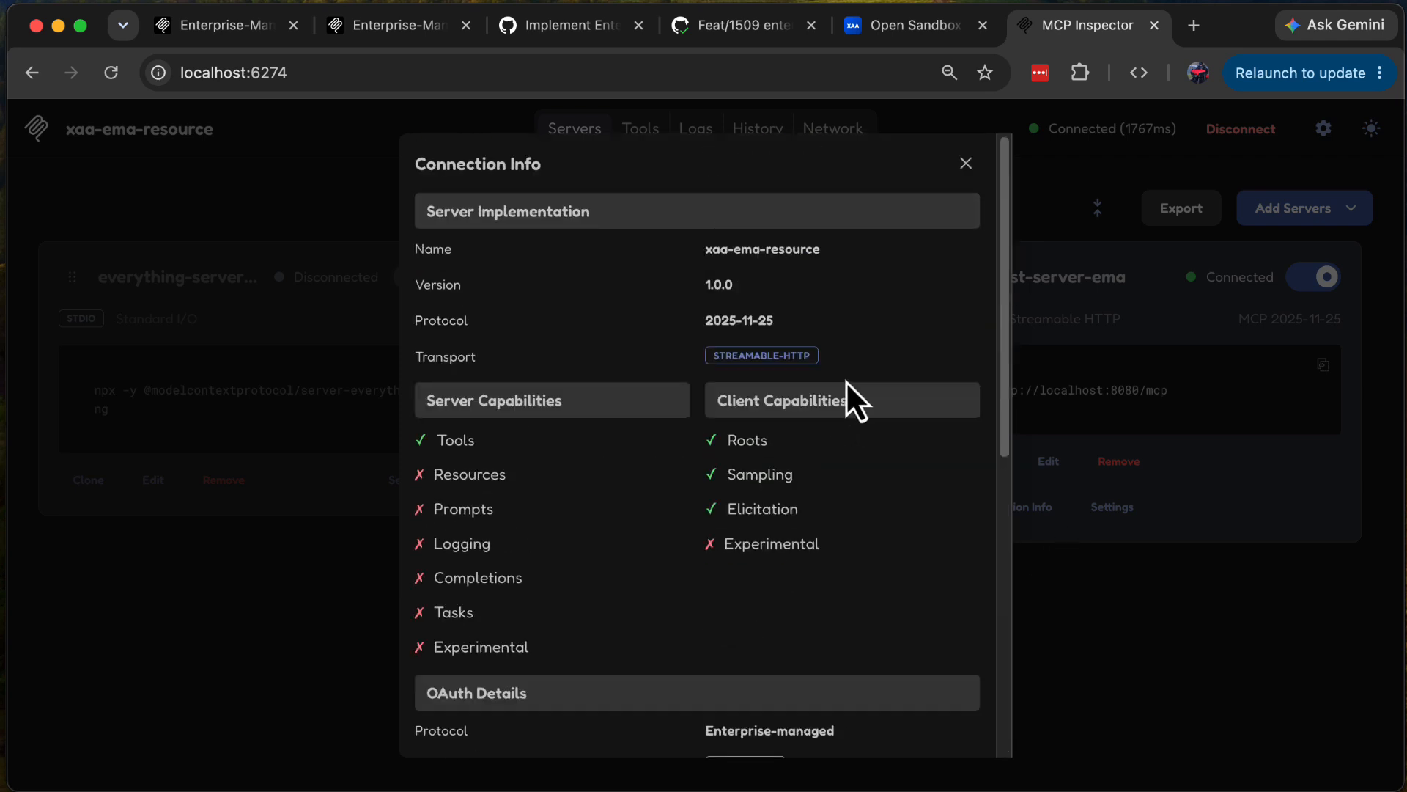
click(966, 162)
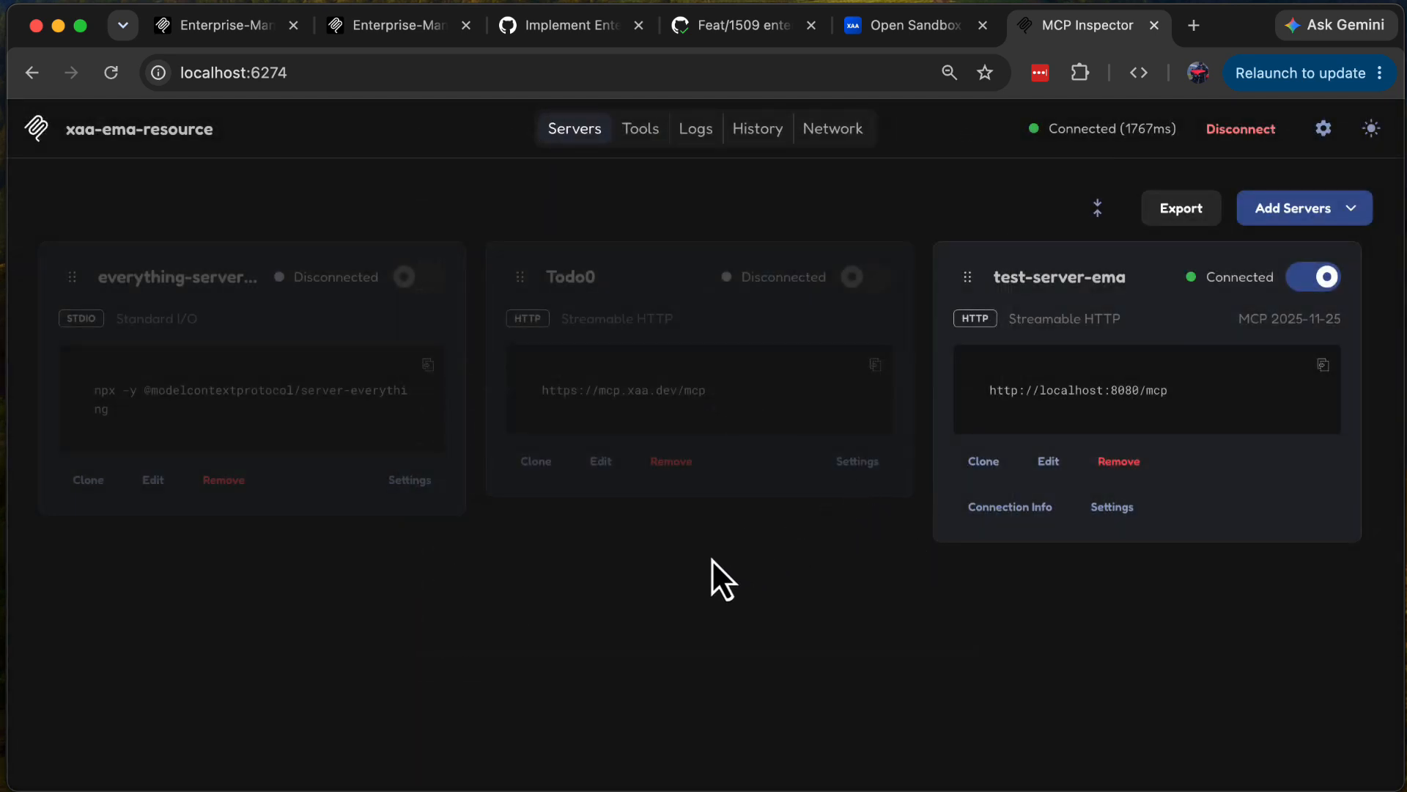